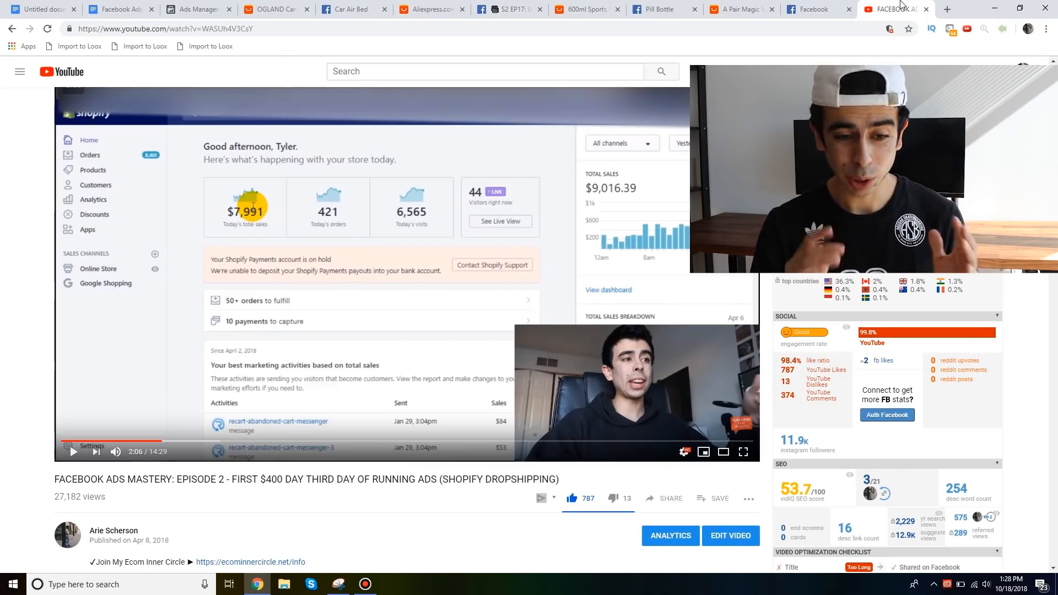
# Review the OGLAND car air mattress listing on AliExpress and sample its Car Air Bed video ad on Facebook with the sound muted
pyautogui.click(198, 9)
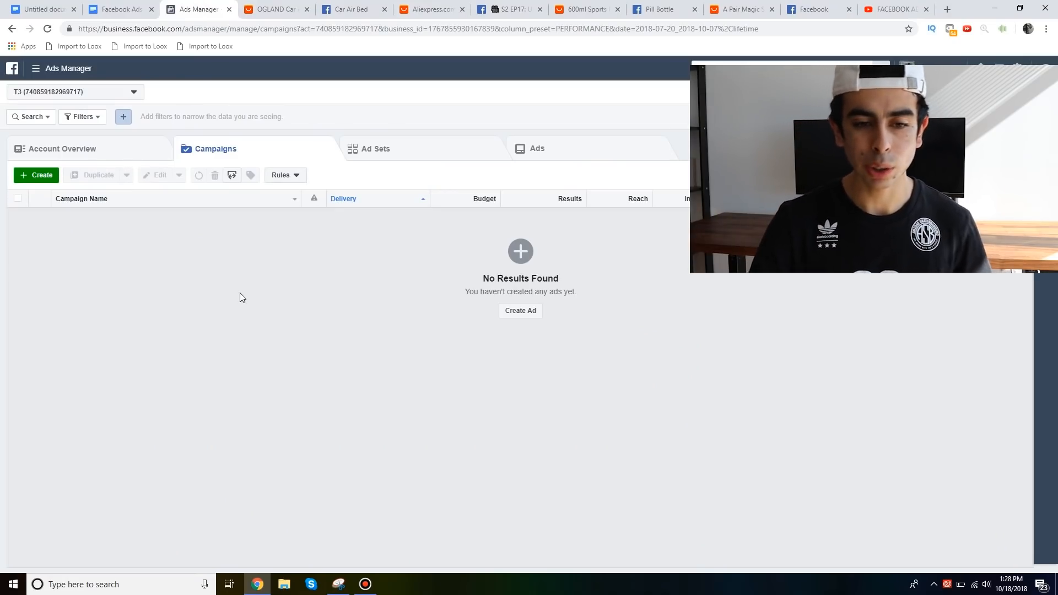
pyautogui.click(300, 6)
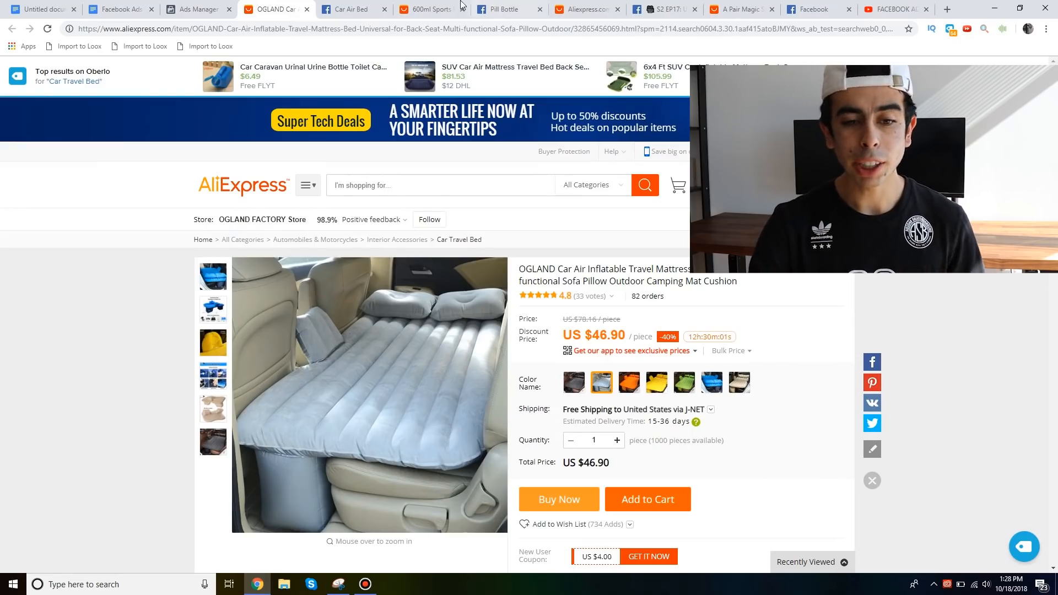
pyautogui.click(340, 8)
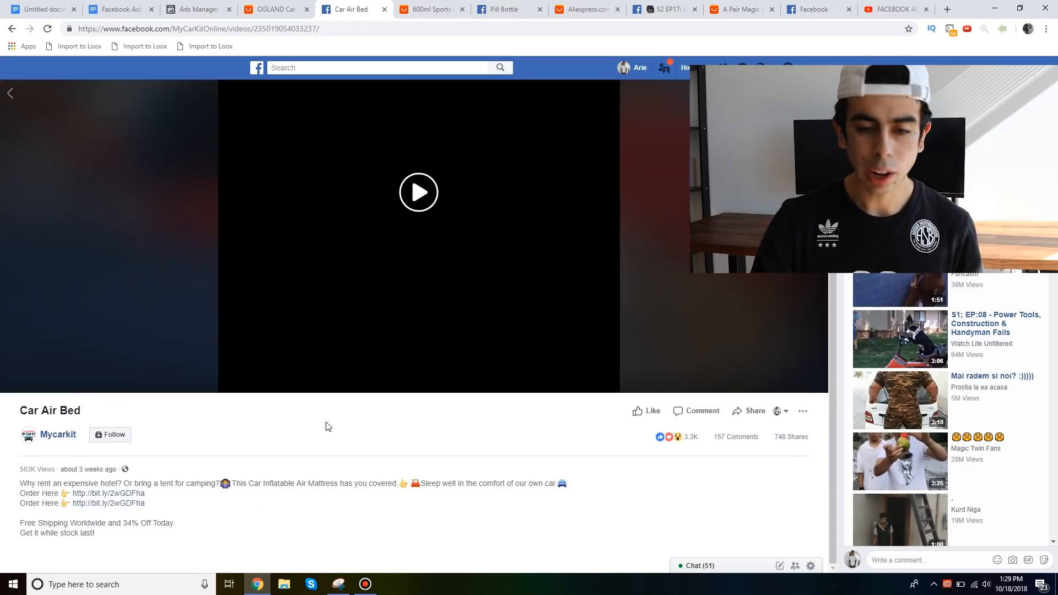
pyautogui.click(412, 212)
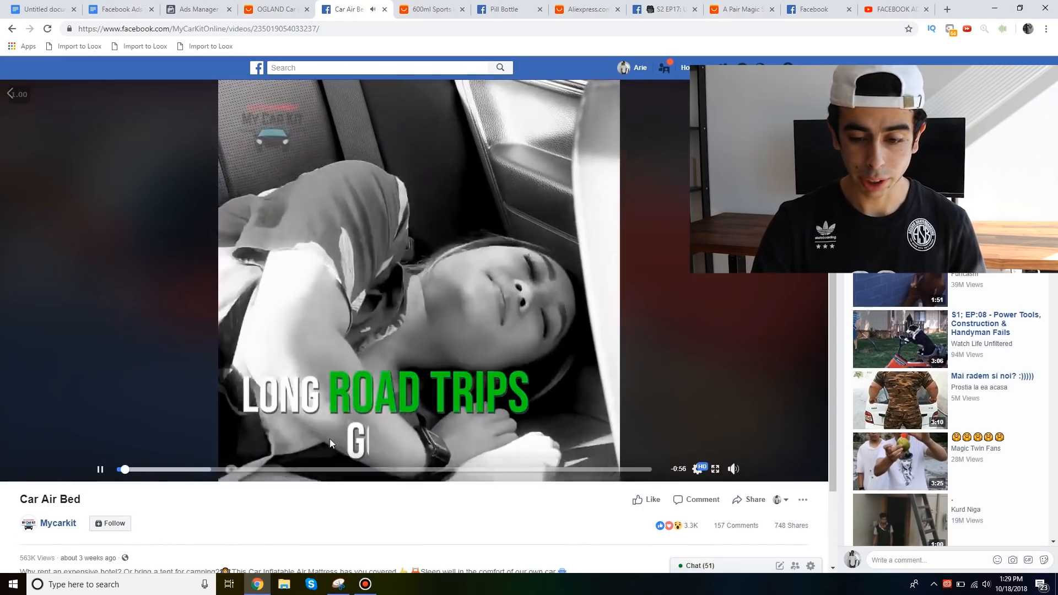
pyautogui.moveTo(736, 469)
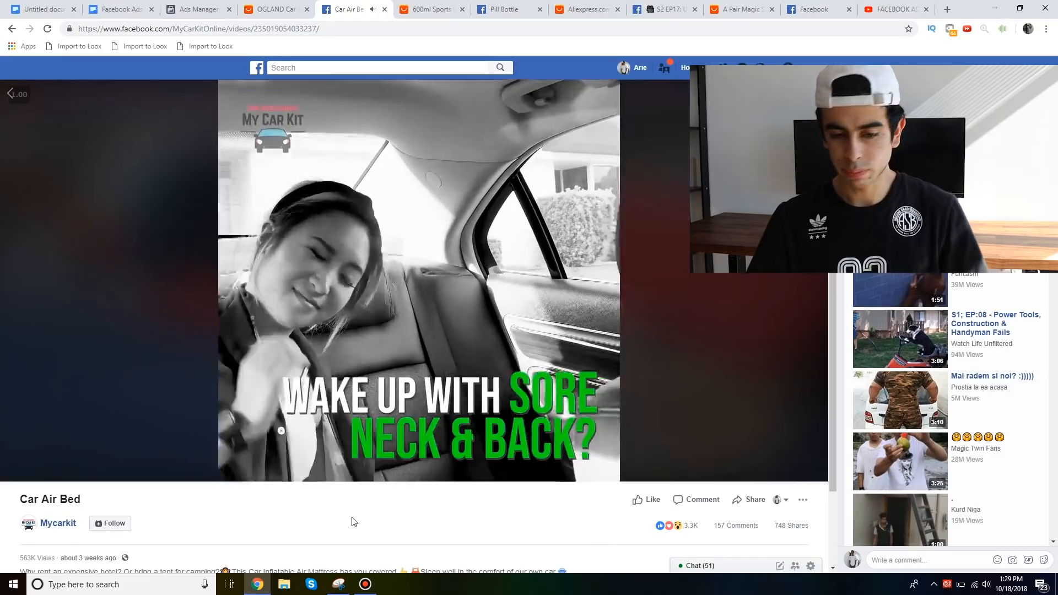
pyautogui.moveTo(230, 473)
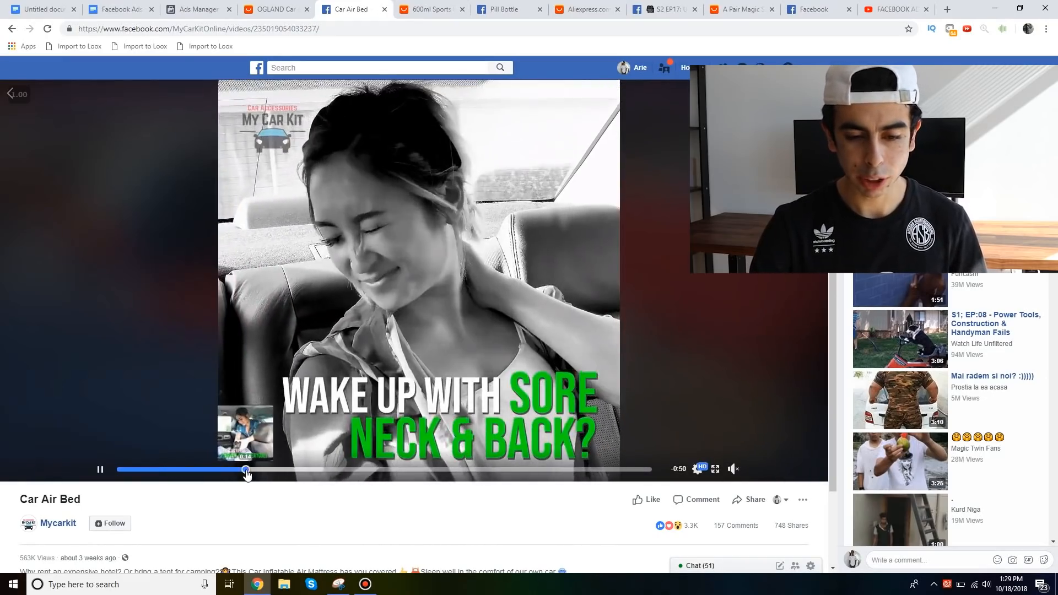
pyautogui.click(289, 469)
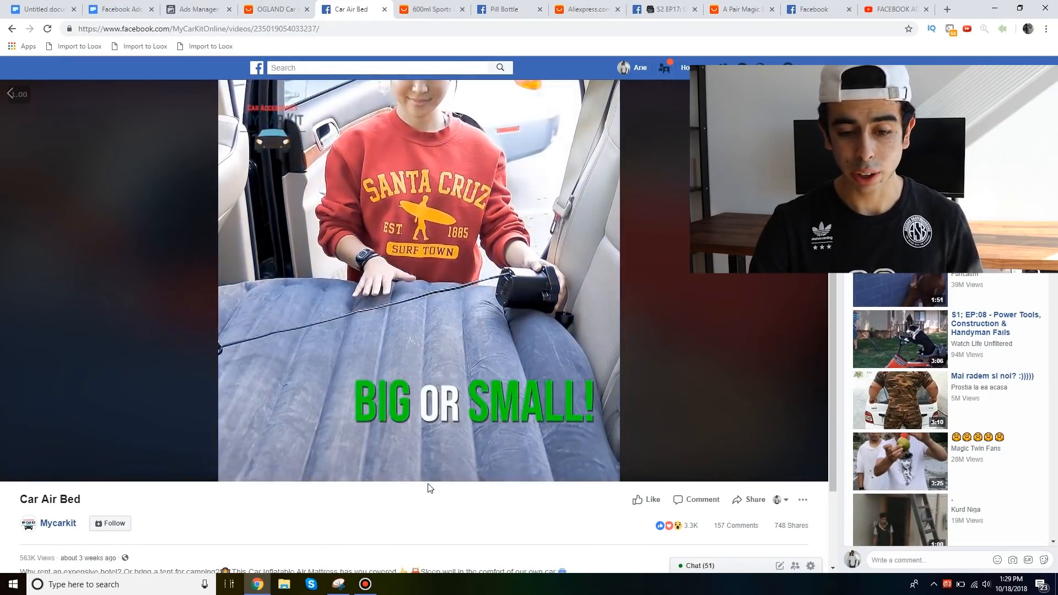
pyautogui.click(525, 469)
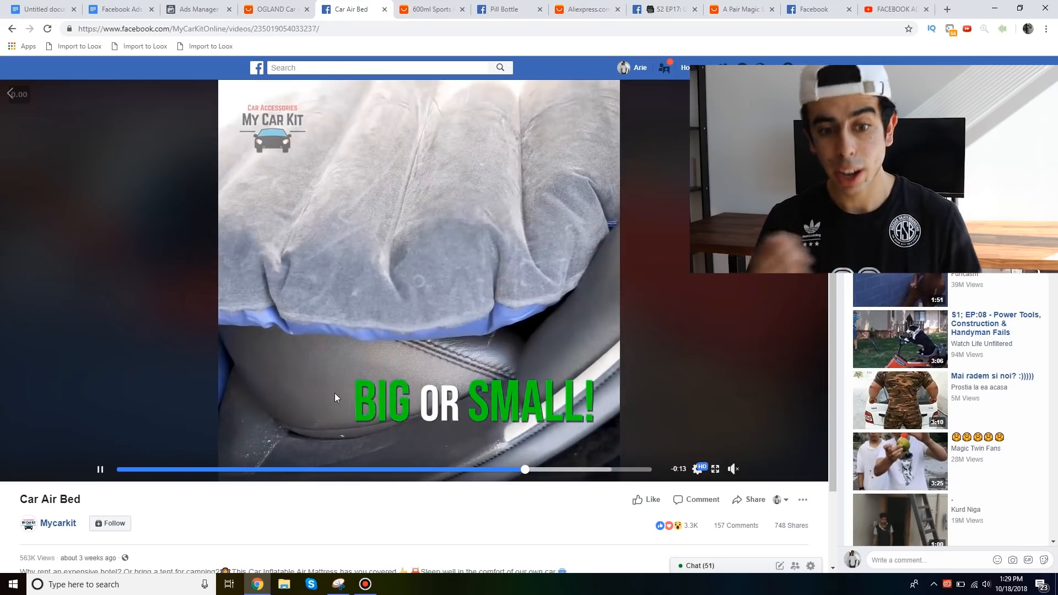
pyautogui.scroll(-2, 335, 393)
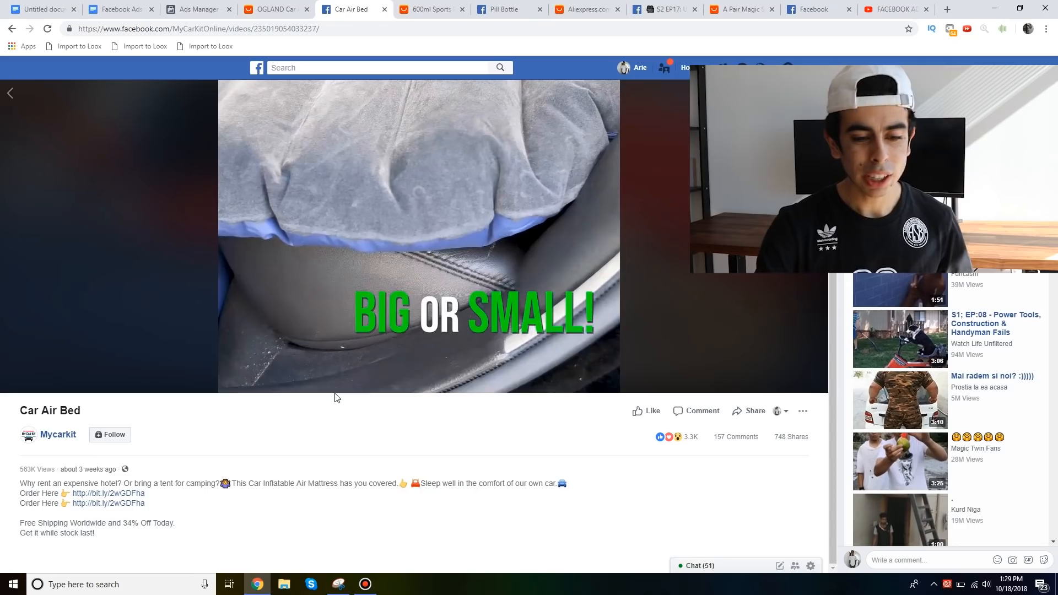
# Review the 600ml sports water bottle listing on AliExpress, and play the Pill Bottle Facebook video ad muted before pausing it
pyautogui.click(434, 7)
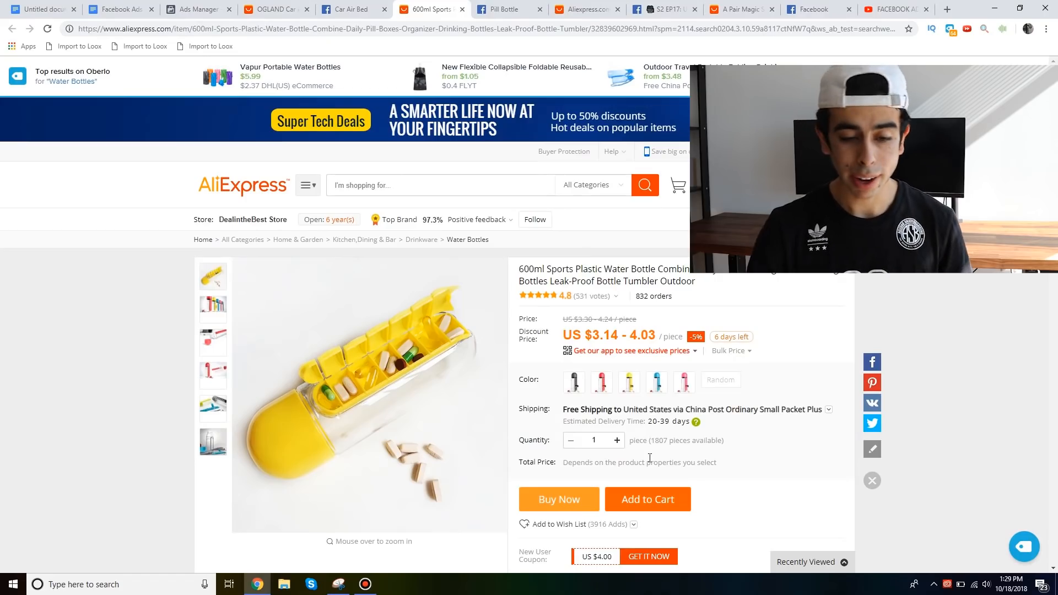
pyautogui.moveTo(219, 315)
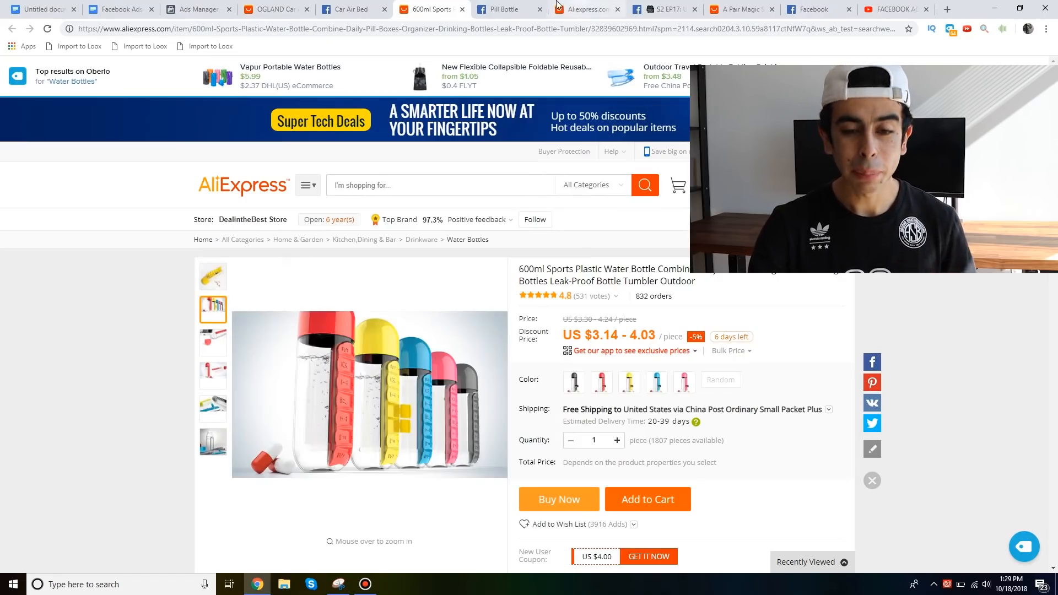
pyautogui.click(517, 8)
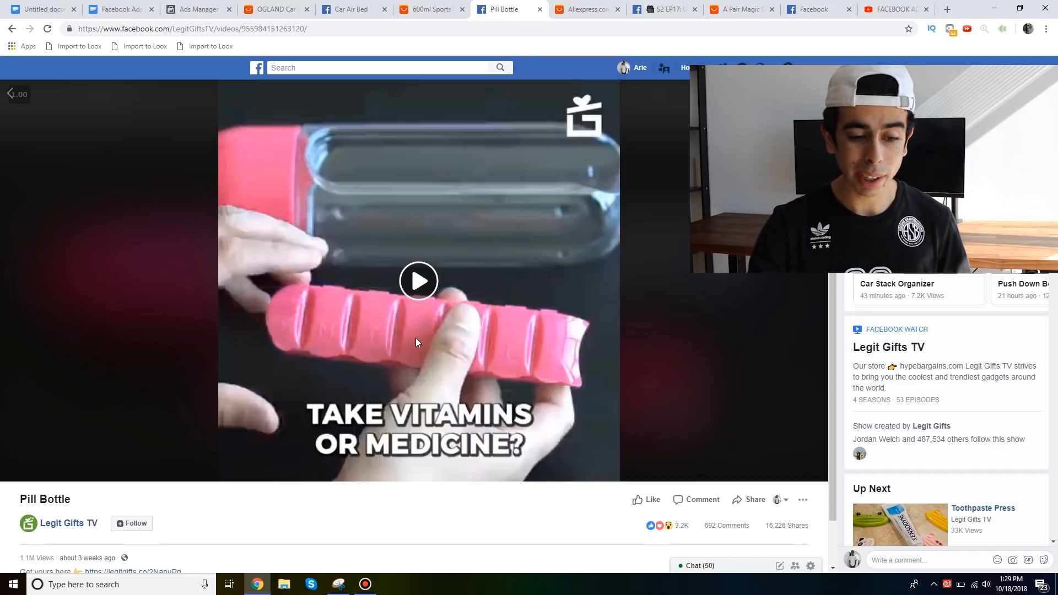
pyautogui.scroll(-1, 415, 338)
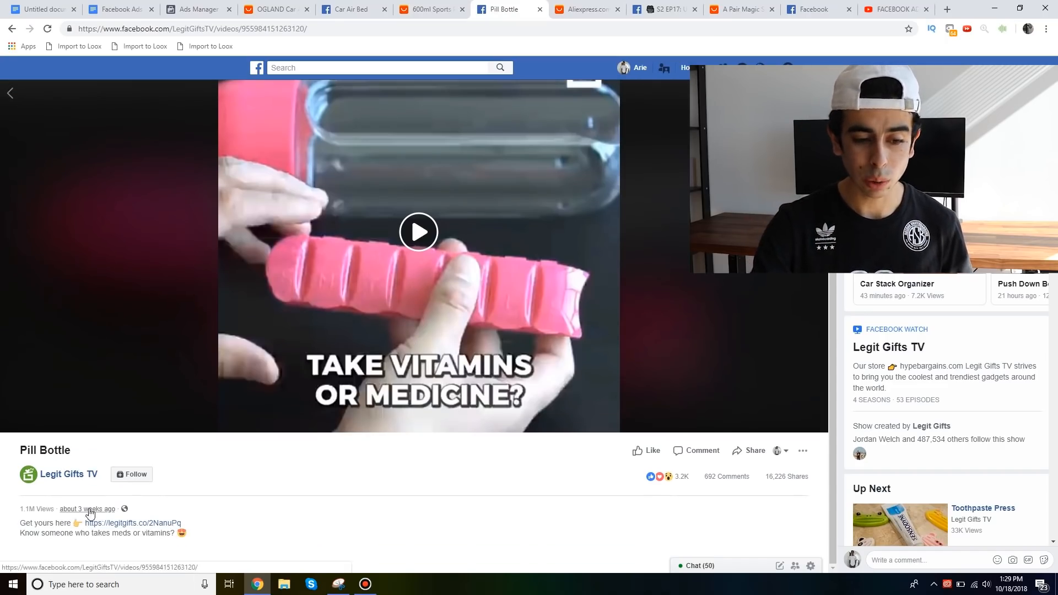
pyautogui.scroll(1, 353, 446)
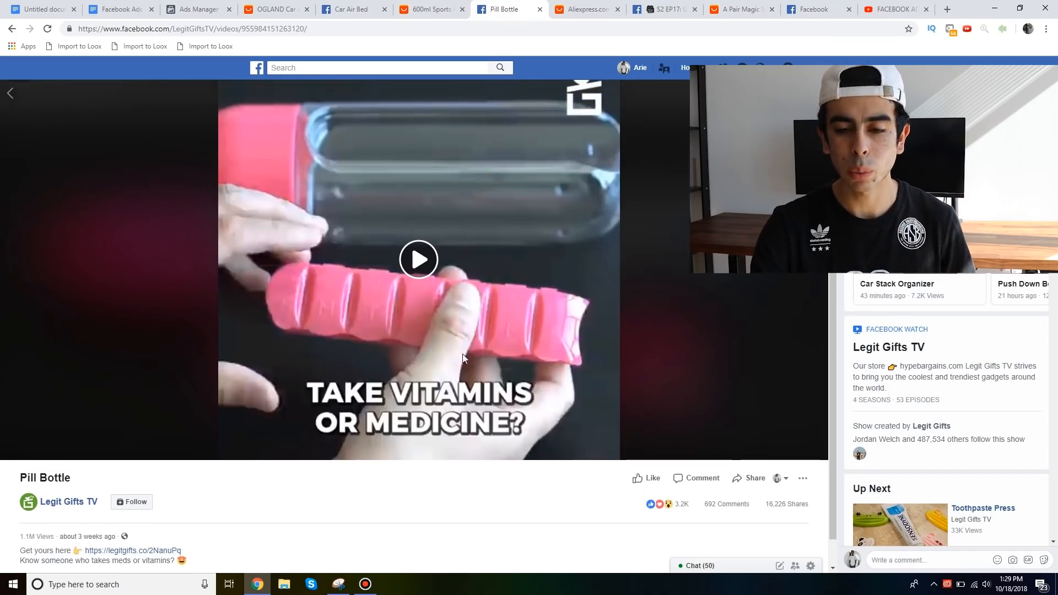
pyautogui.click(419, 260)
pyautogui.moveTo(732, 448)
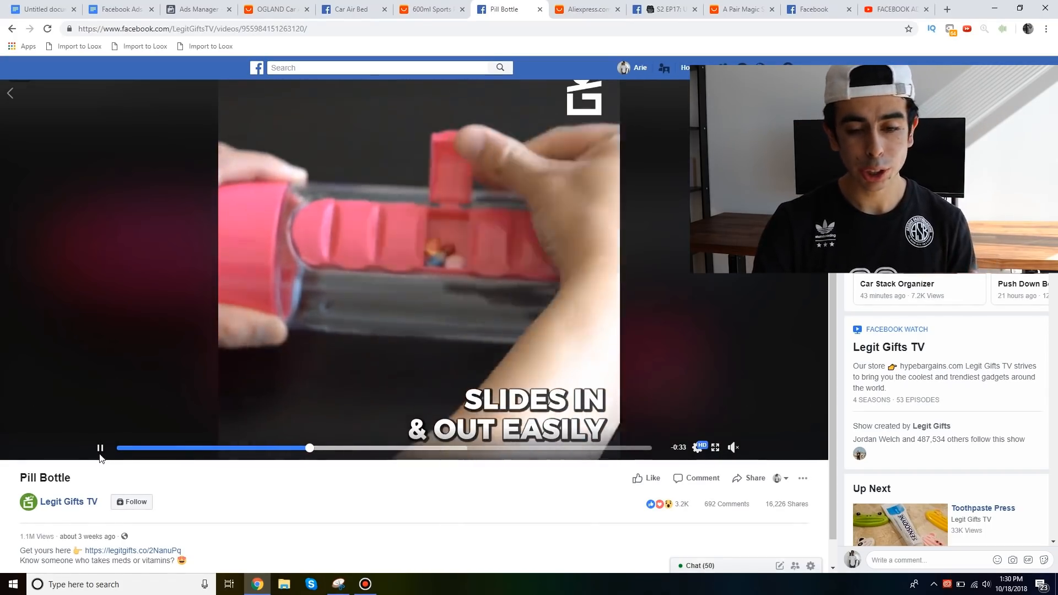
pyautogui.click(100, 449)
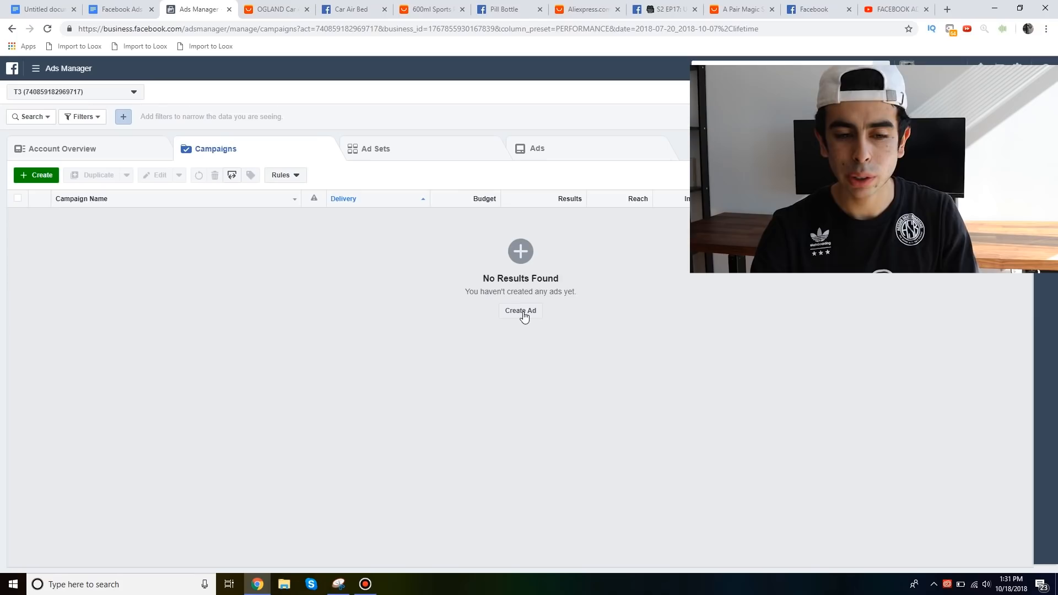
# Start a new campaign in Ads Manager and bring up the choice of marketing objective
pyautogui.click(40, 174)
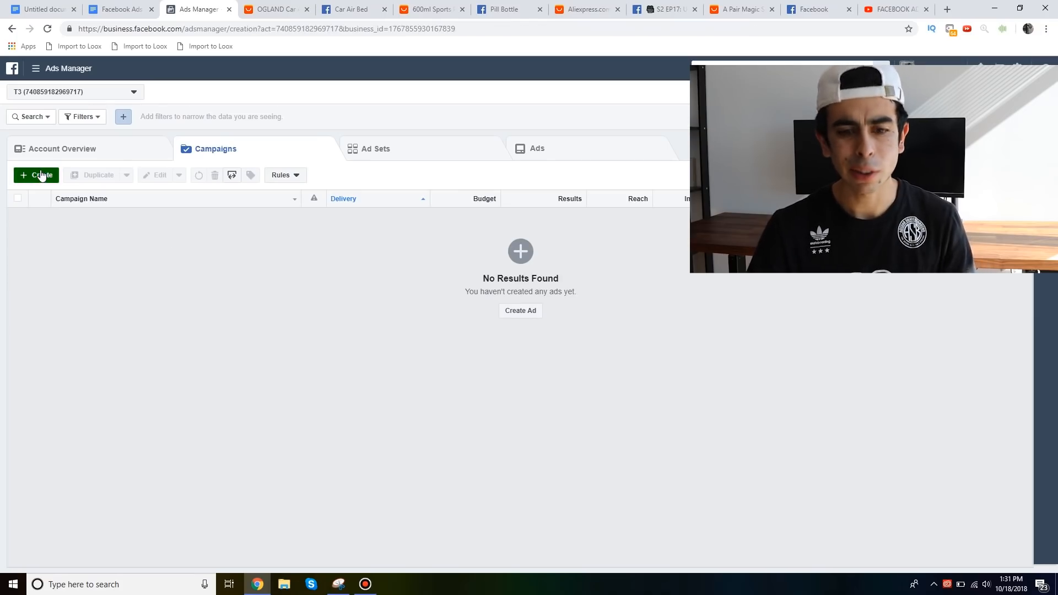
pyautogui.click(633, 402)
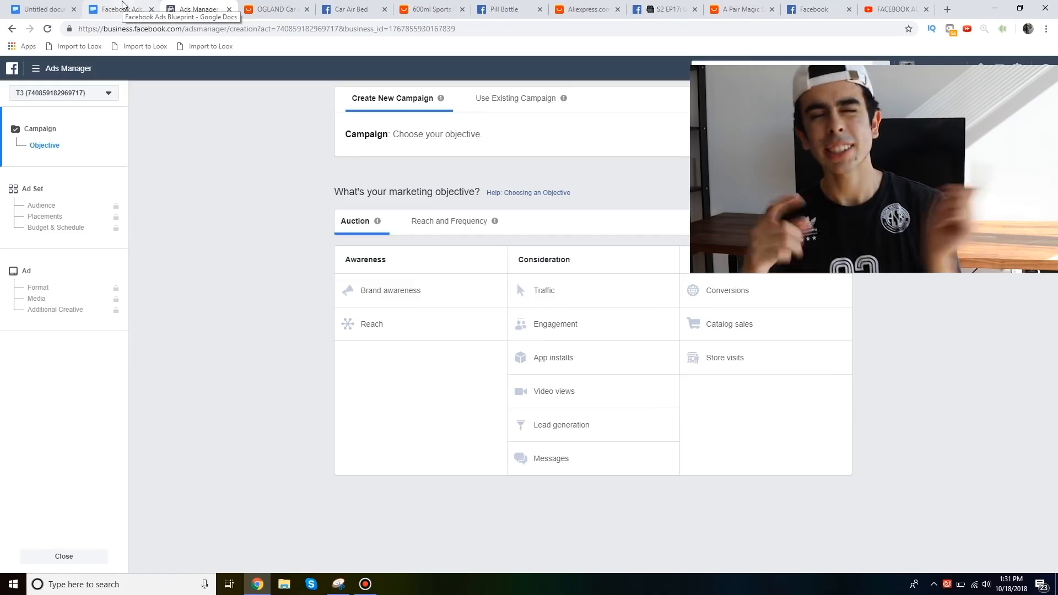
# Switch to the Facebook Ads Blueprint document and examine its list of ten interest ad sets, including ad set 6 and the interest stack
pyautogui.click(122, 7)
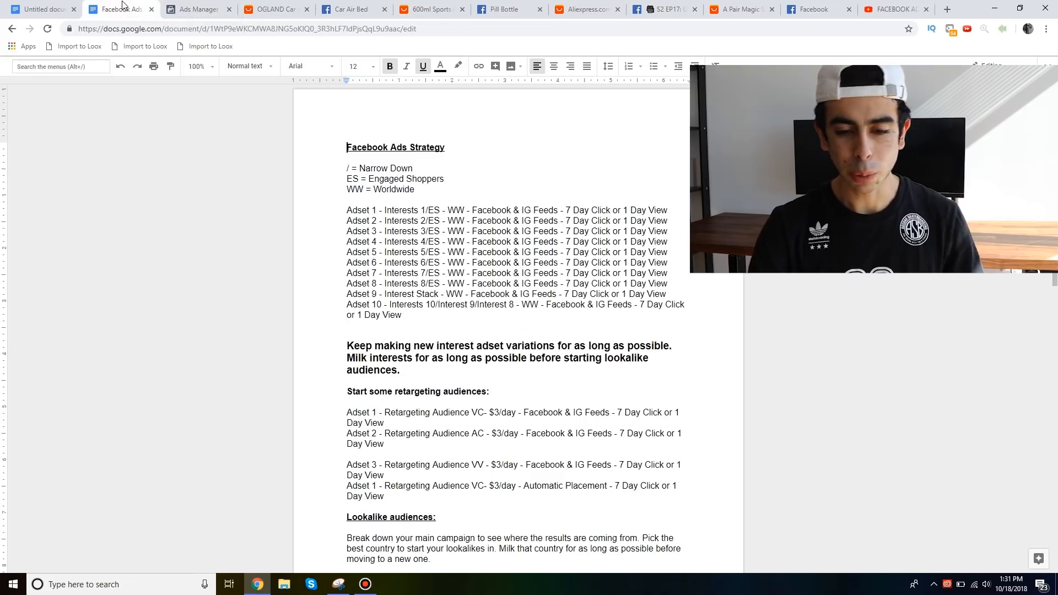
pyautogui.click(540, 251)
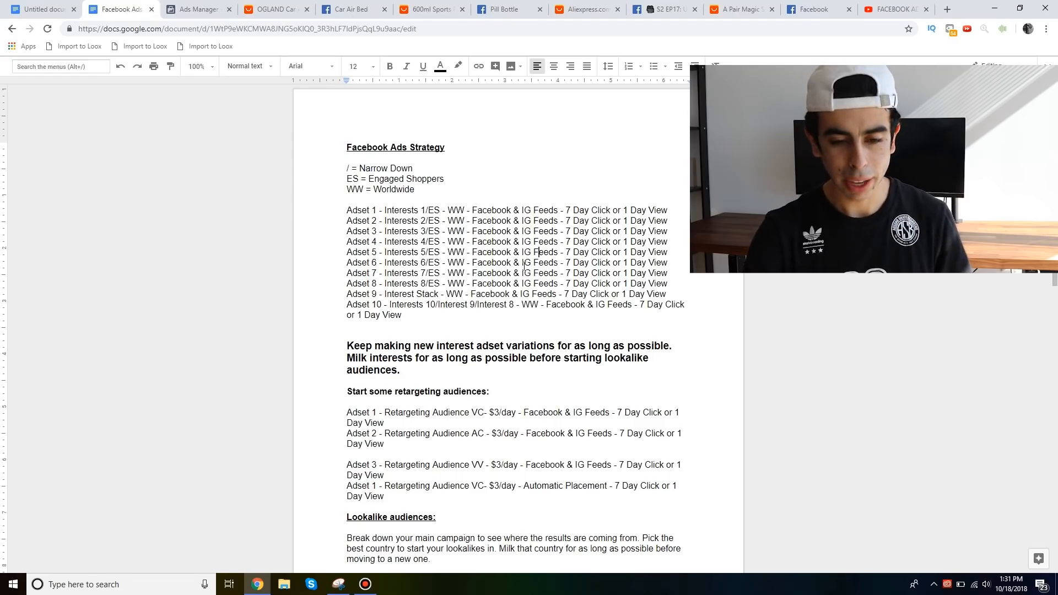
pyautogui.moveTo(364, 263); pyautogui.dragTo(543, 264)
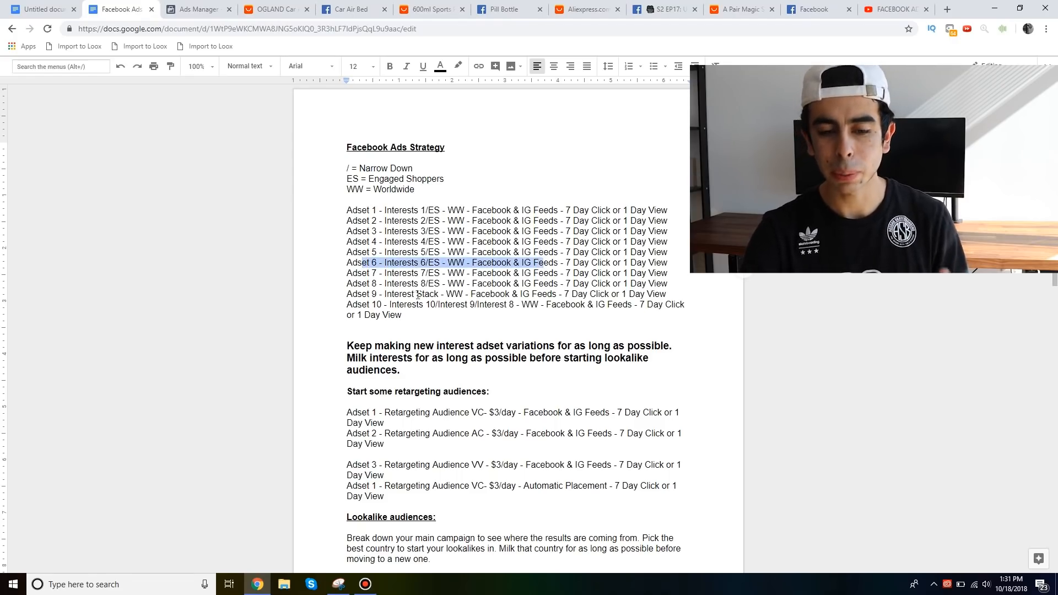
pyautogui.click(417, 293)
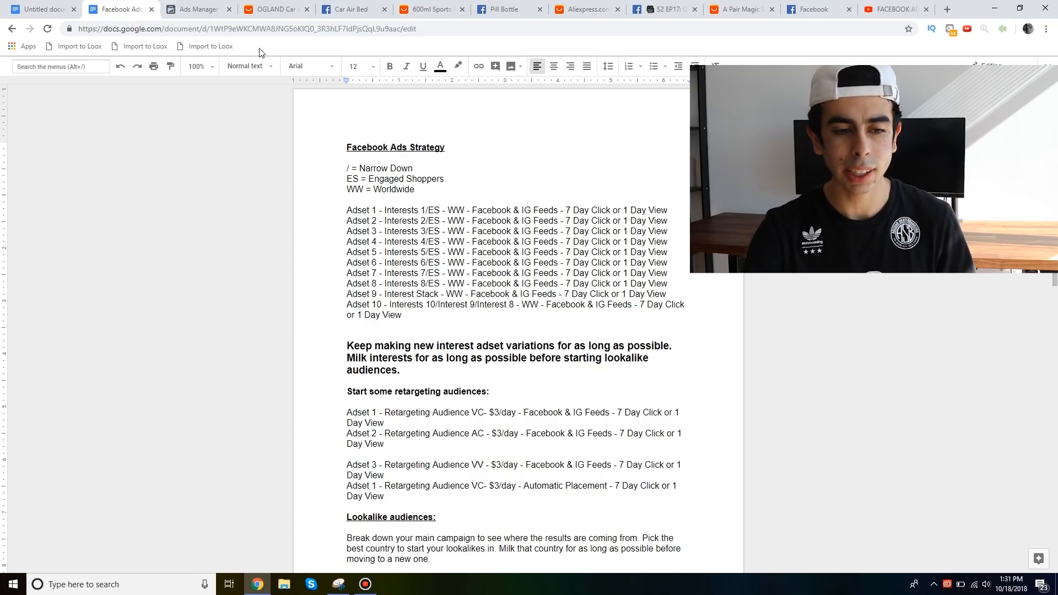
pyautogui.click(55, 4)
pyautogui.click(116, 9)
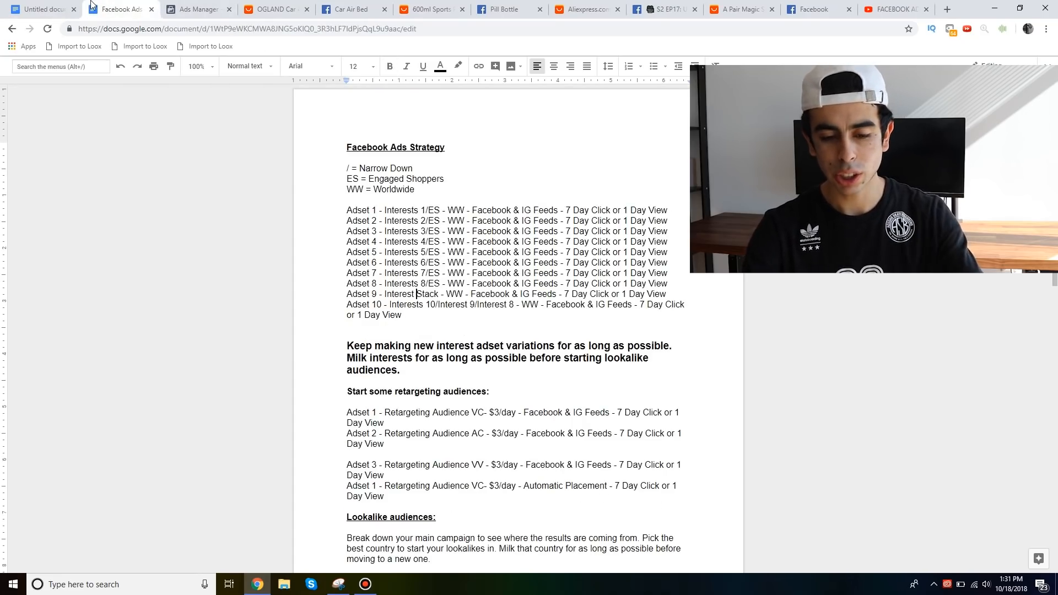
# Look through the retargeting and lookalike audience sections of the Facebook Ads strategy document
pyautogui.scroll(-2, 331, 339)
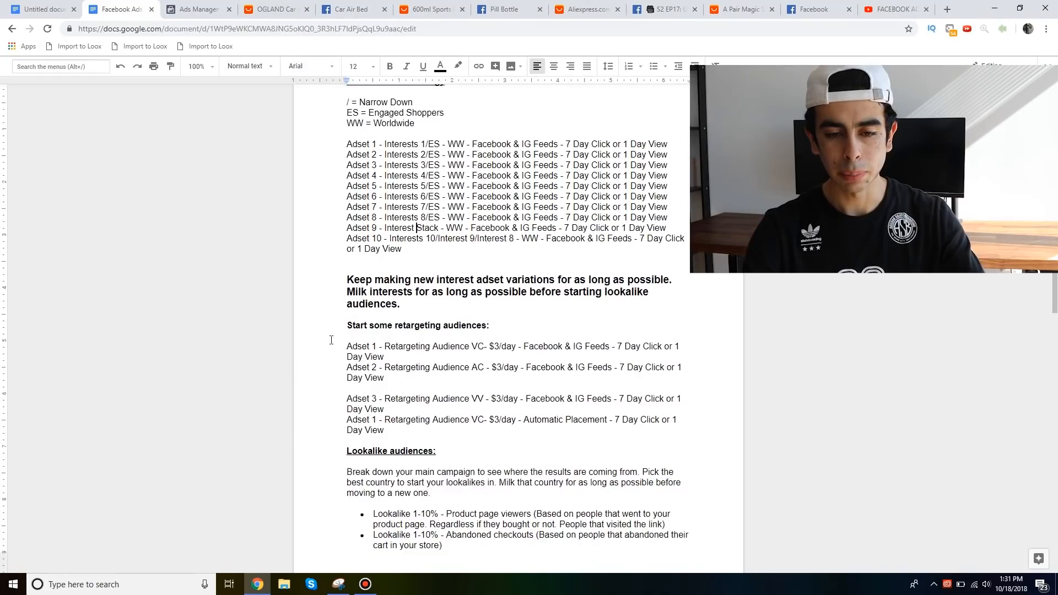
pyautogui.scroll(1, 331, 339)
pyautogui.scroll(-5, 331, 339)
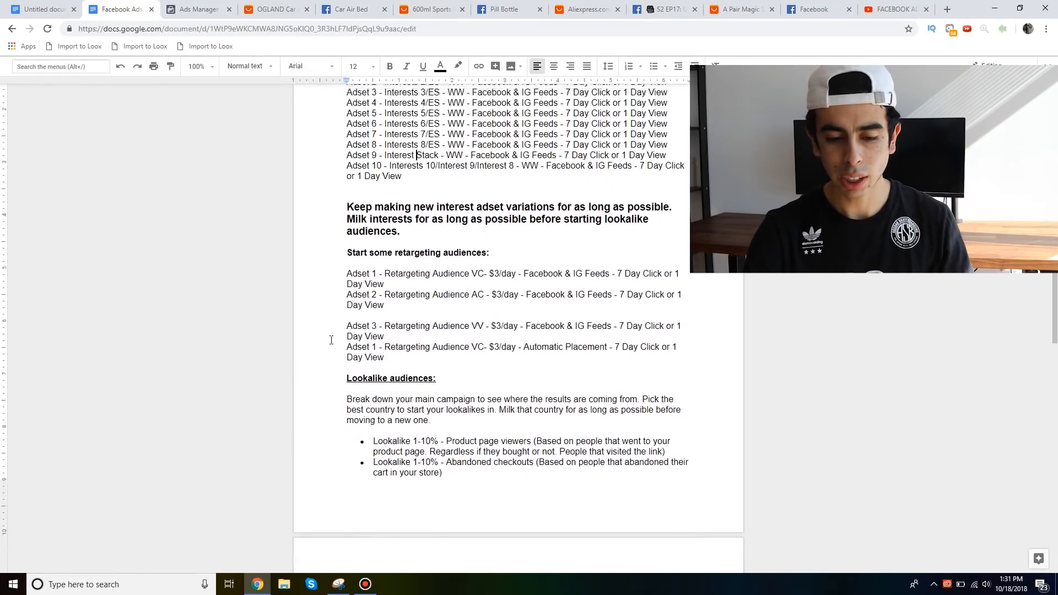
pyautogui.scroll(-2, 331, 339)
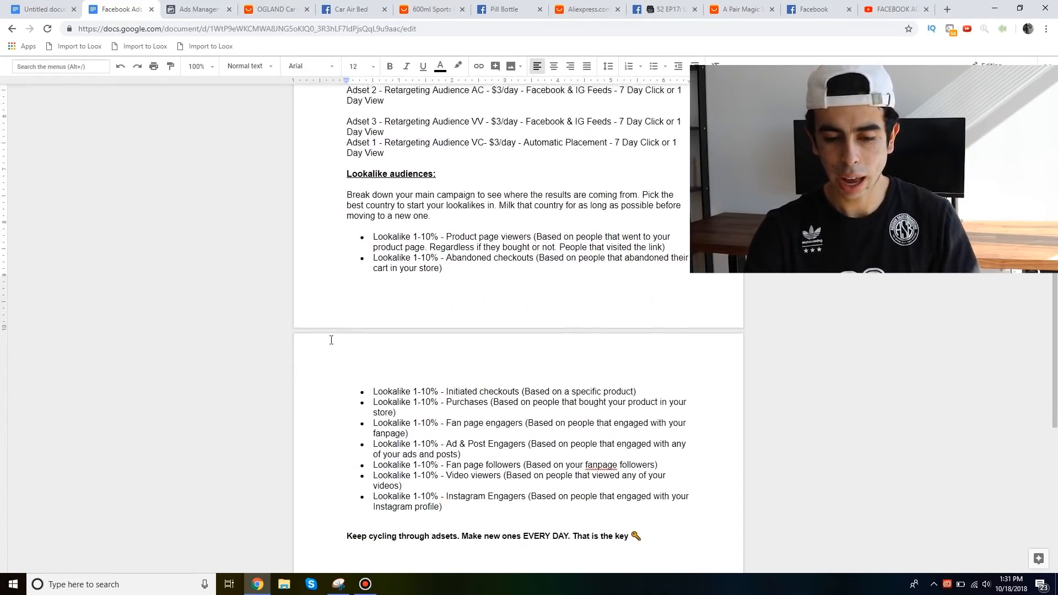
pyautogui.scroll(7, 331, 340)
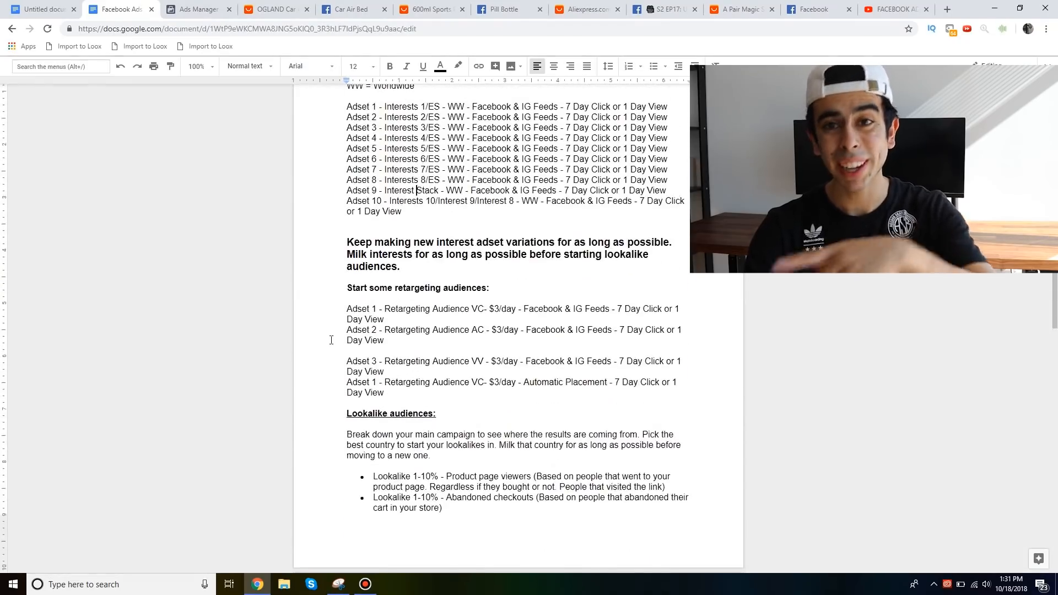
# View the Facebook Ads Mastery Episode 2 page on YouTube, and read the per-adset settings in the untitled Google document
pyautogui.click(892, 9)
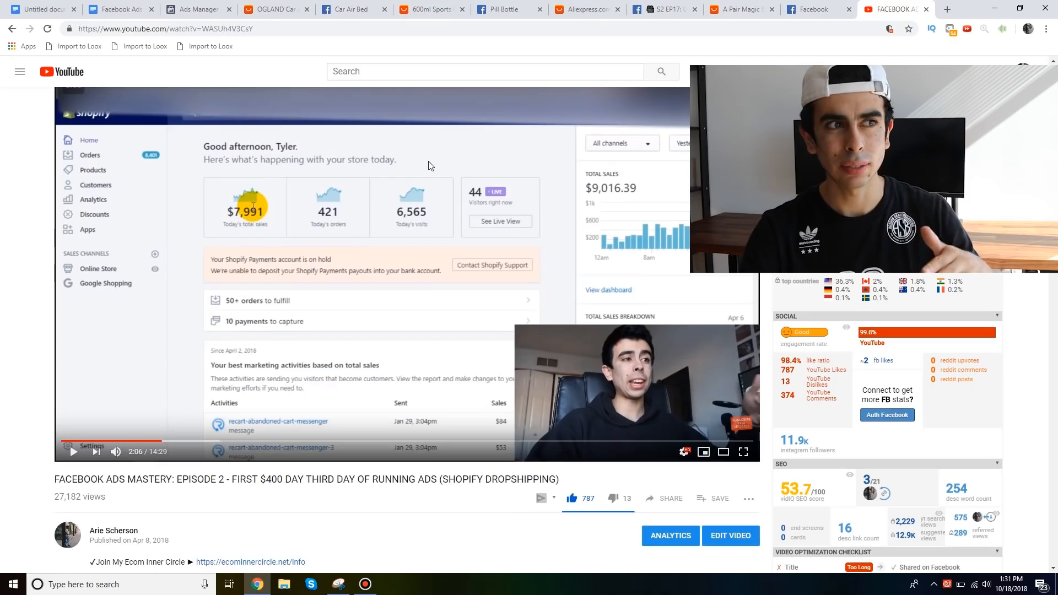
pyautogui.click(41, 9)
pyautogui.scroll(1, 400, 222)
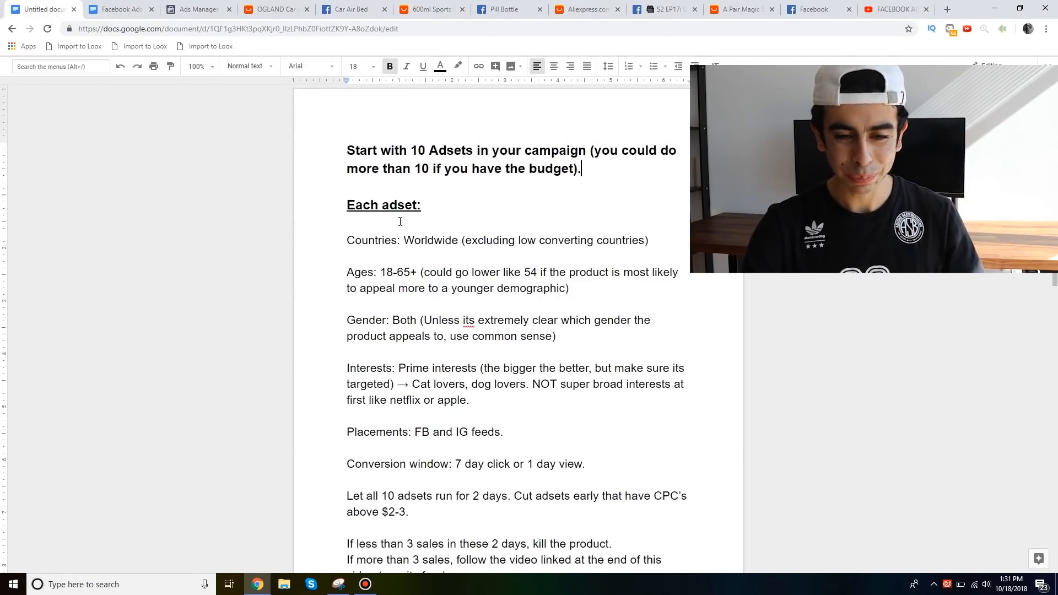
pyautogui.scroll(-1, 400, 221)
pyautogui.scroll(1, 400, 221)
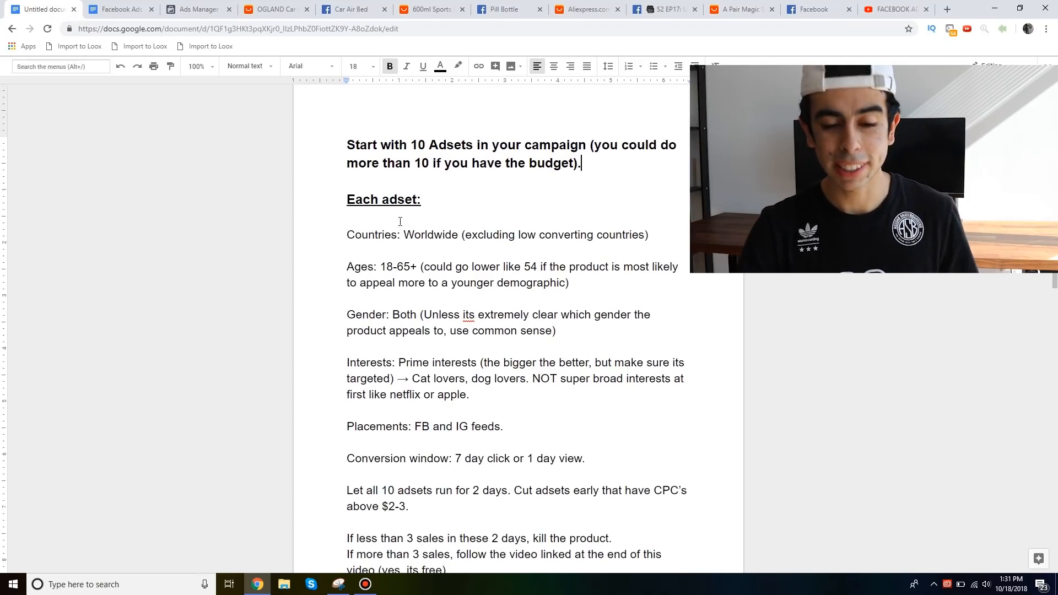
pyautogui.scroll(-1, 400, 221)
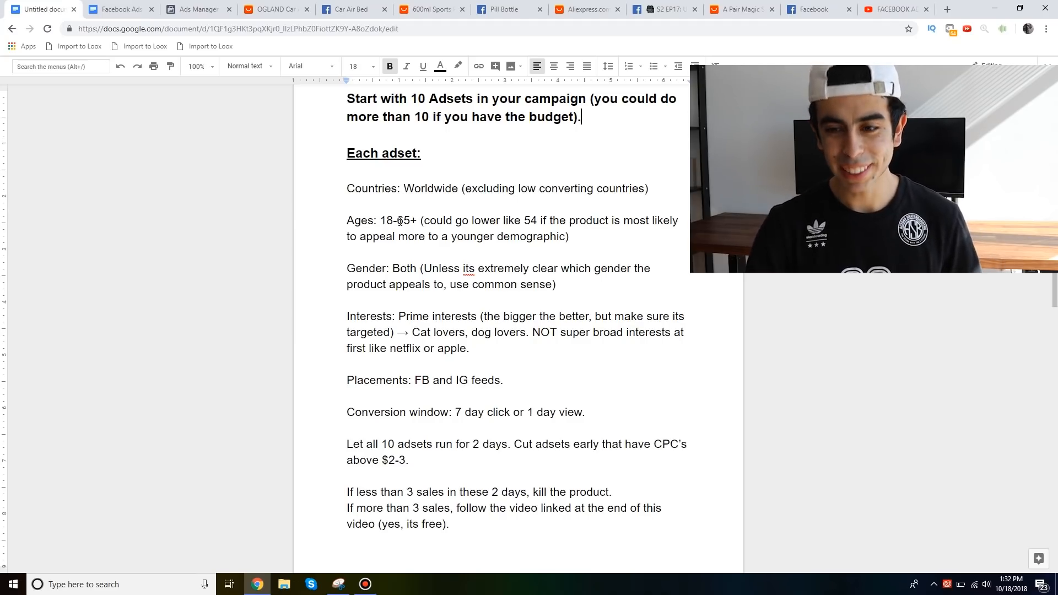
# Revisit the Episode 2 video page, and read the untitled document's interests, placements, conversion window and ad set cutting rules
pyautogui.click(902, 10)
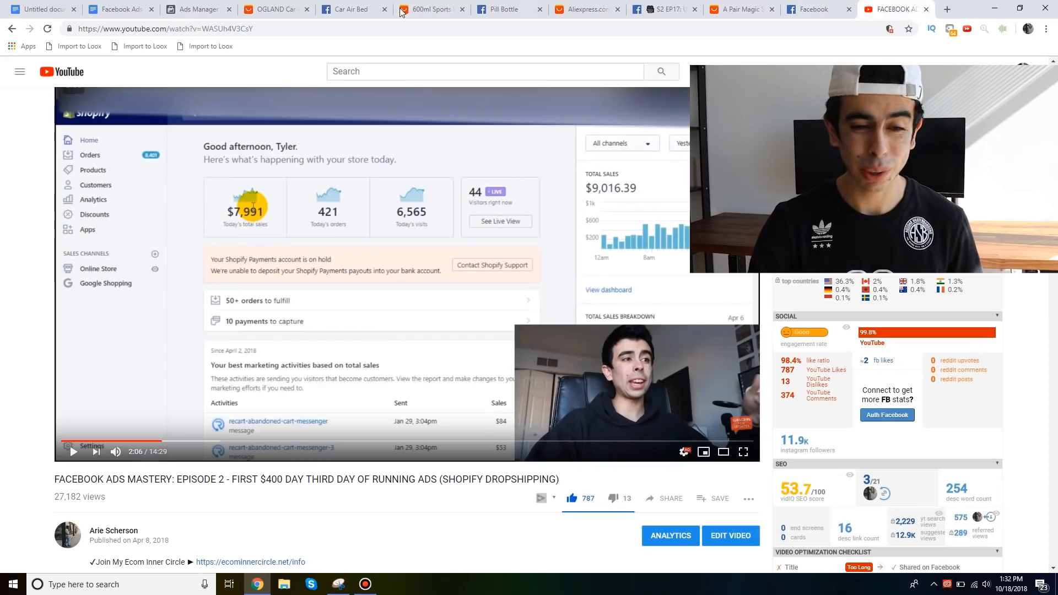
pyautogui.click(42, 9)
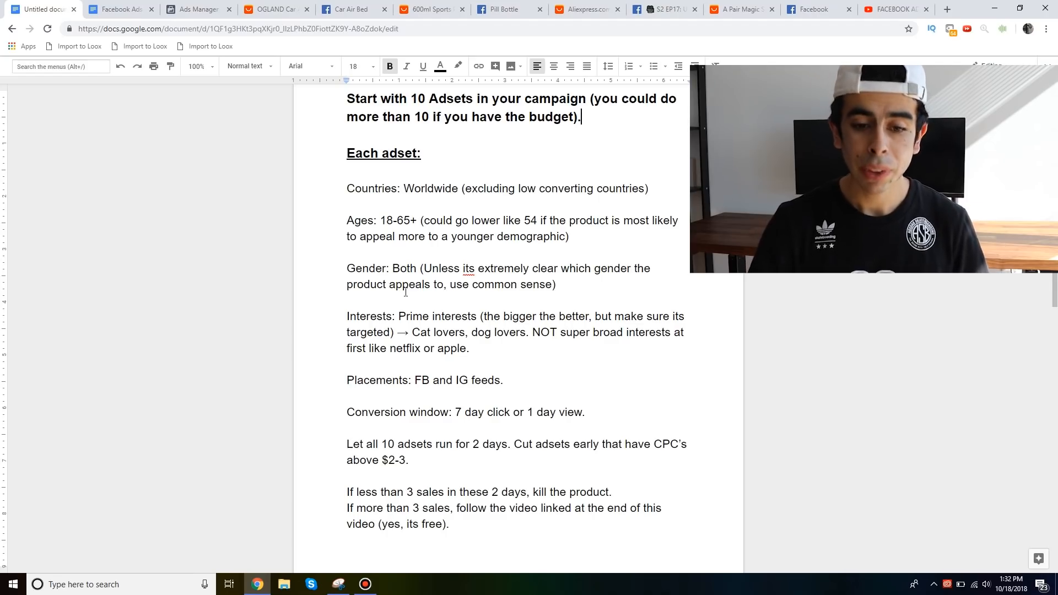
pyautogui.scroll(-1, 405, 292)
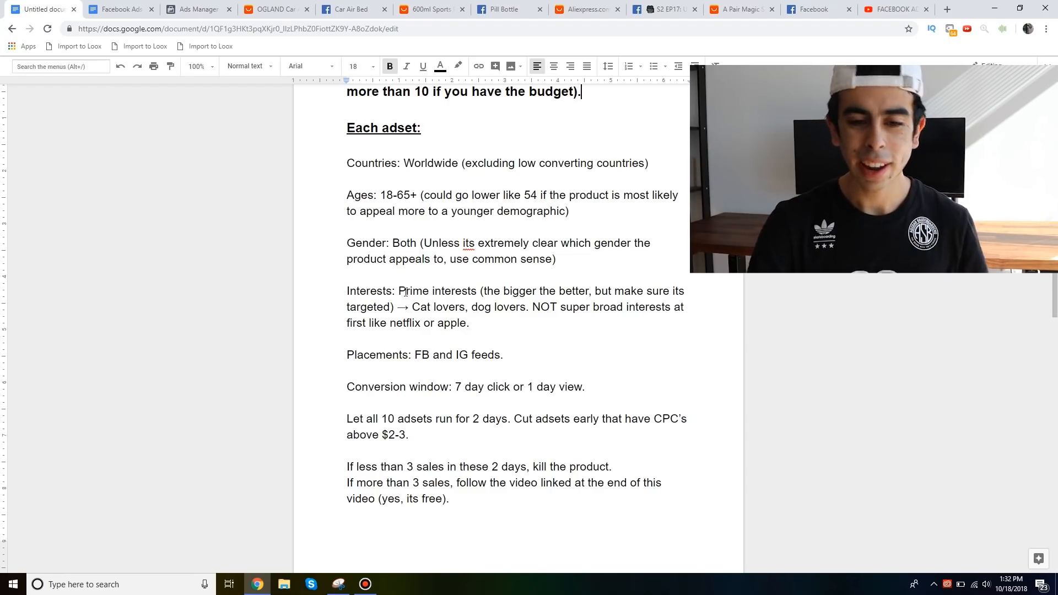
pyautogui.scroll(-1, 406, 292)
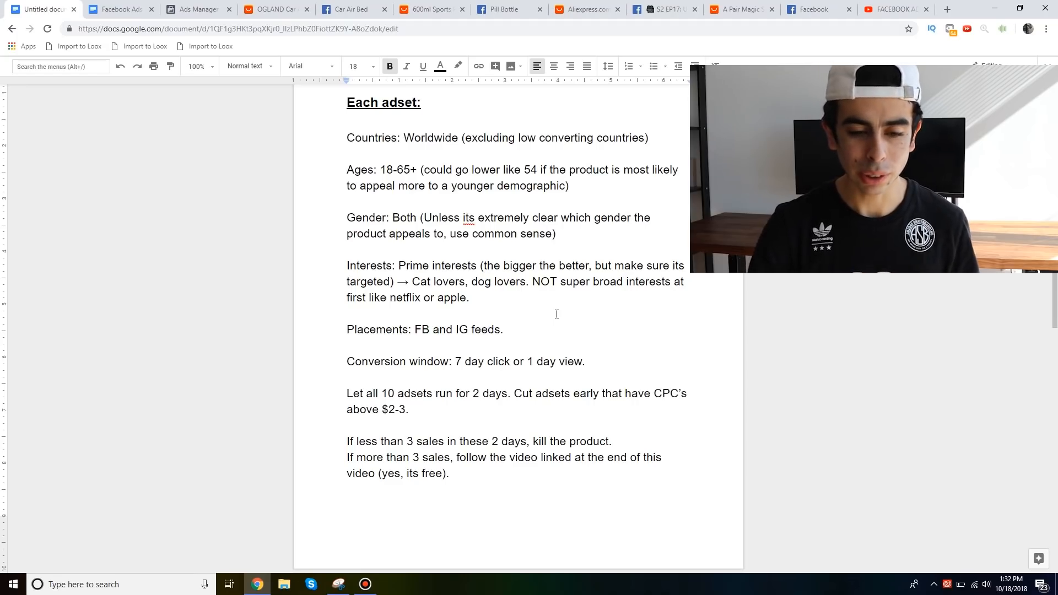
# Finish reading the ad set rules, switch to Ads Manager and choose Conversions as the campaign's marketing objective
pyautogui.scroll(-1, 557, 313)
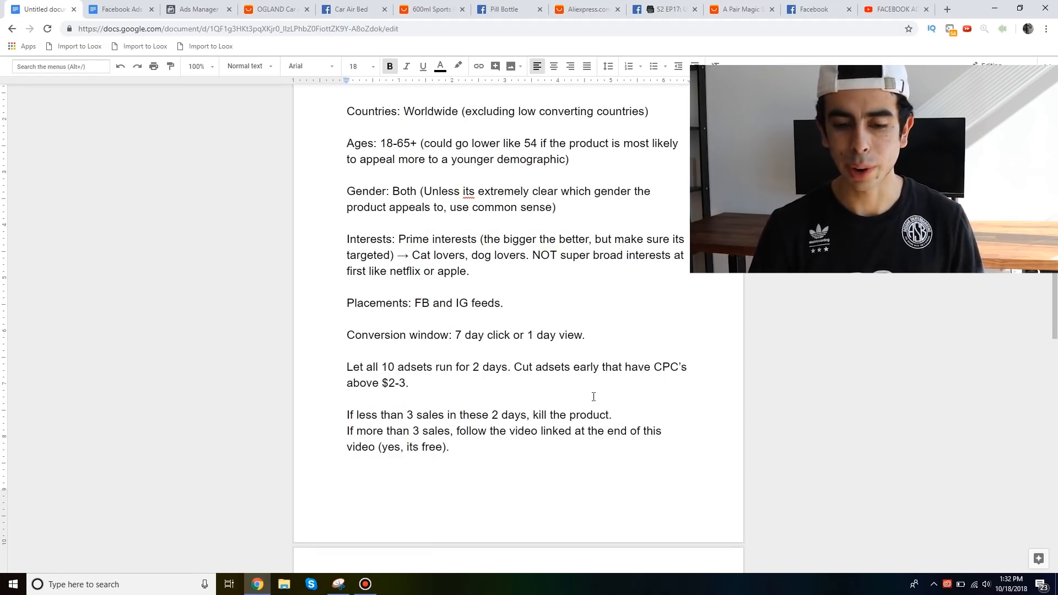
pyautogui.click(205, 5)
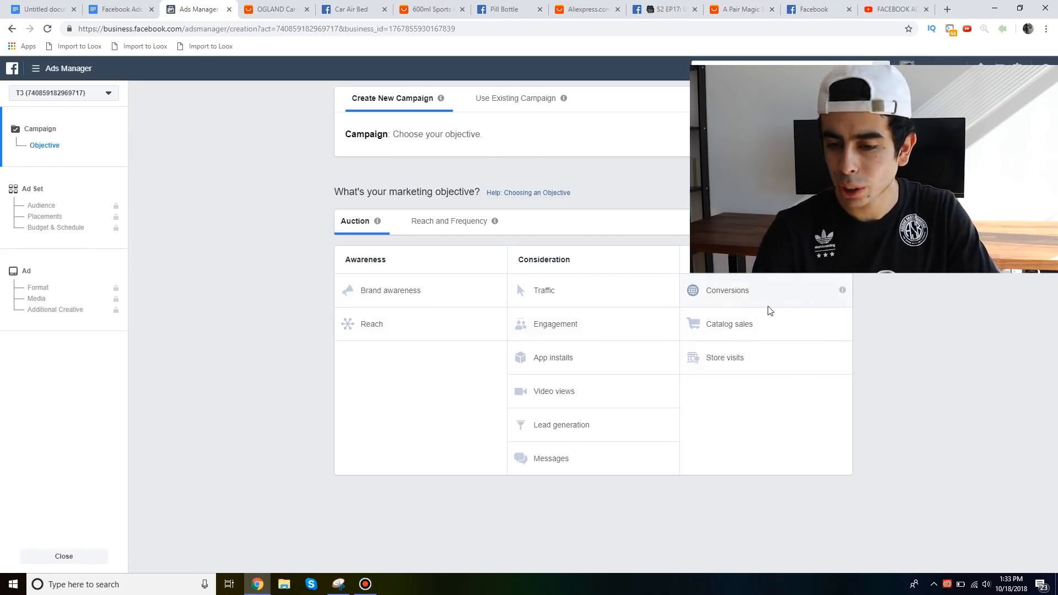
pyautogui.click(755, 290)
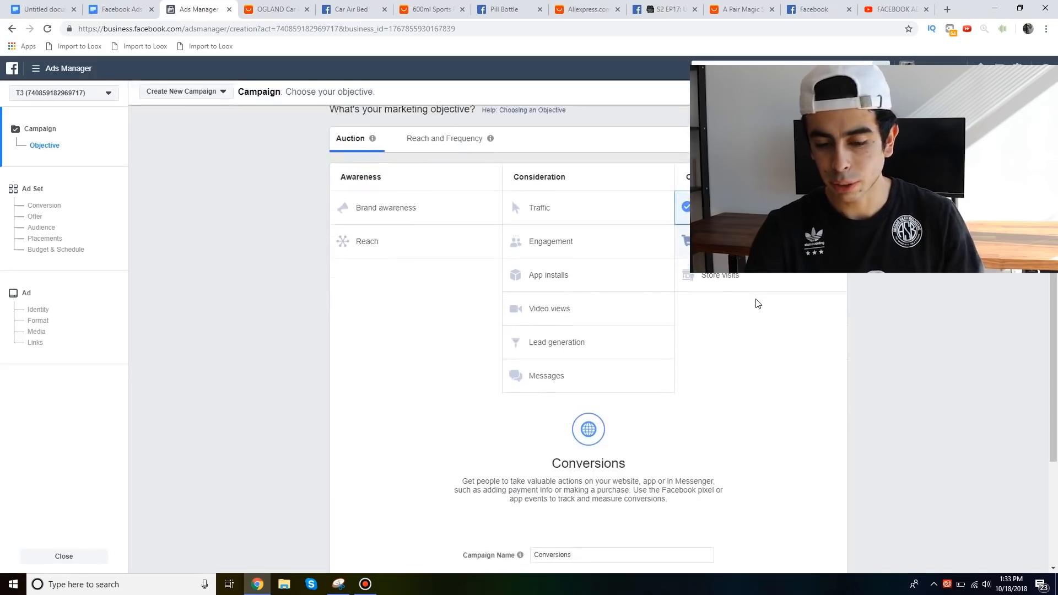
# Replace the default campaign name with "WC - Air Bed -"
pyautogui.click(586, 411)
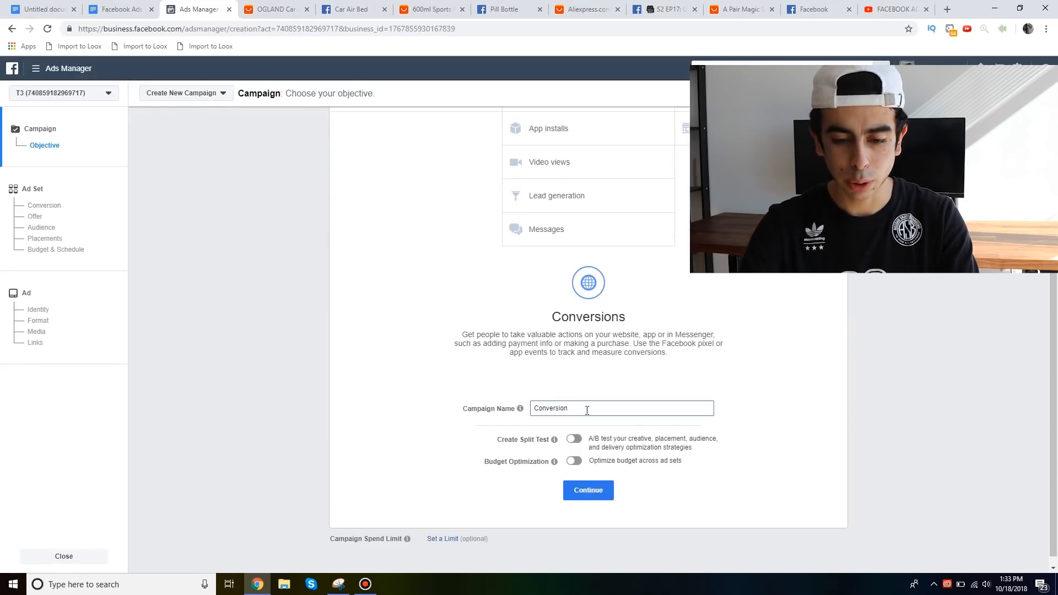
pyautogui.hotkey('ctrl', 'a')
pyautogui.press('BackSpace')
pyautogui.write('WC ')
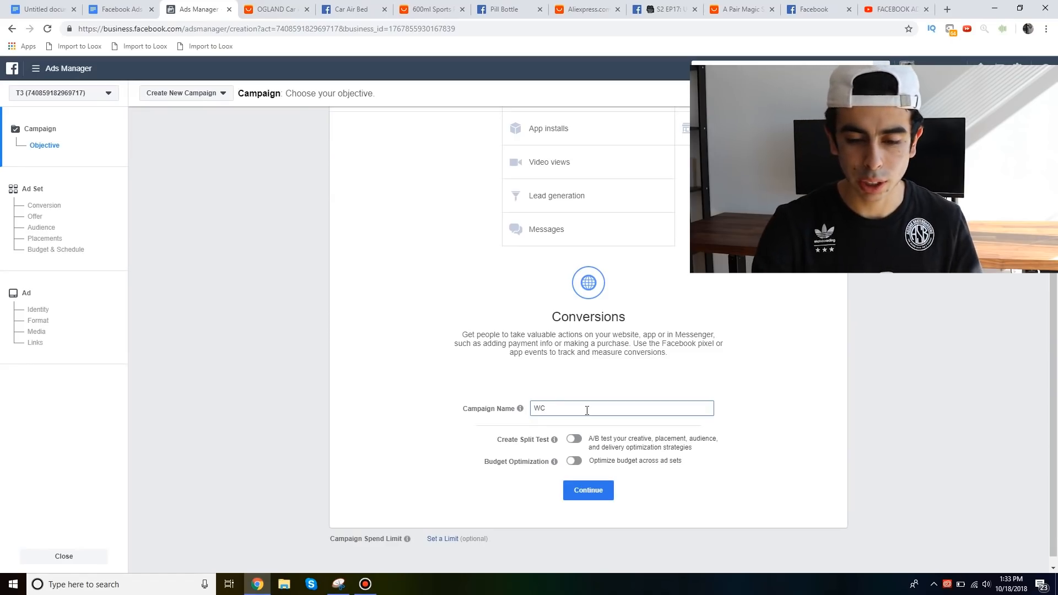
pyautogui.write('-')
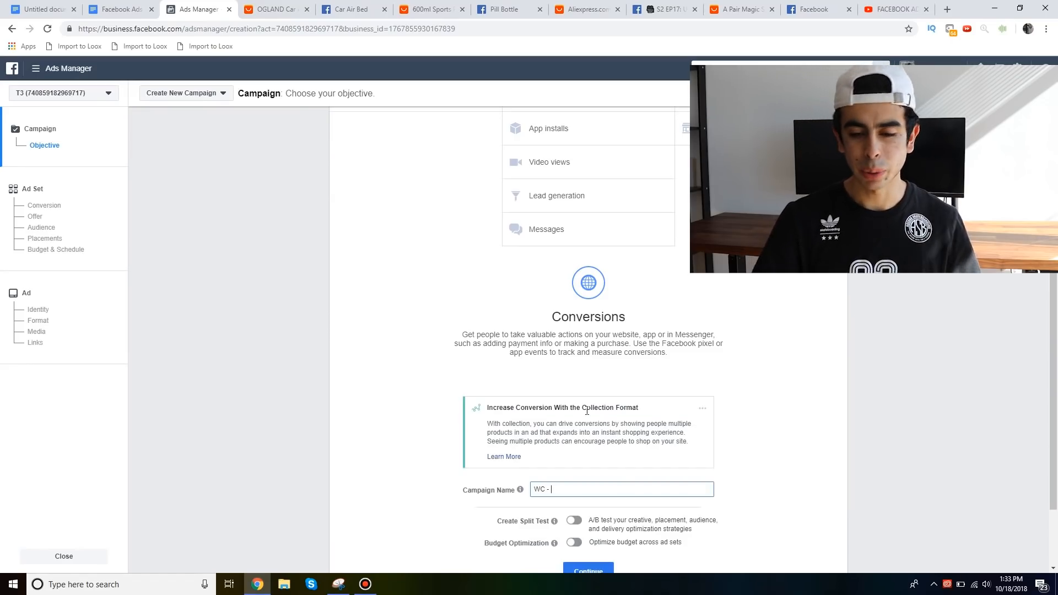
pyautogui.scroll(2, 587, 412)
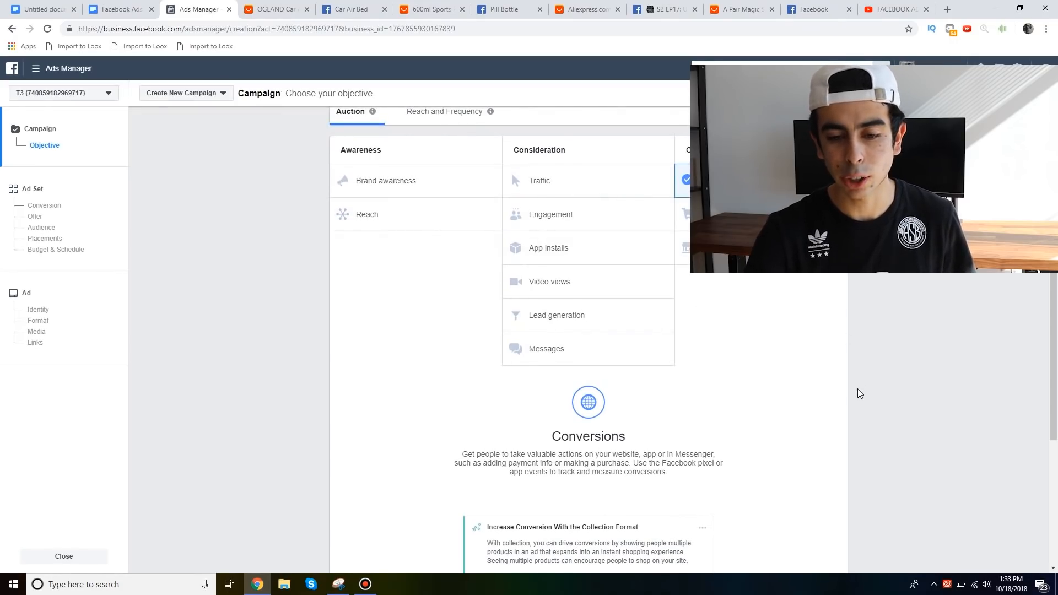
pyautogui.scroll(-2, 857, 388)
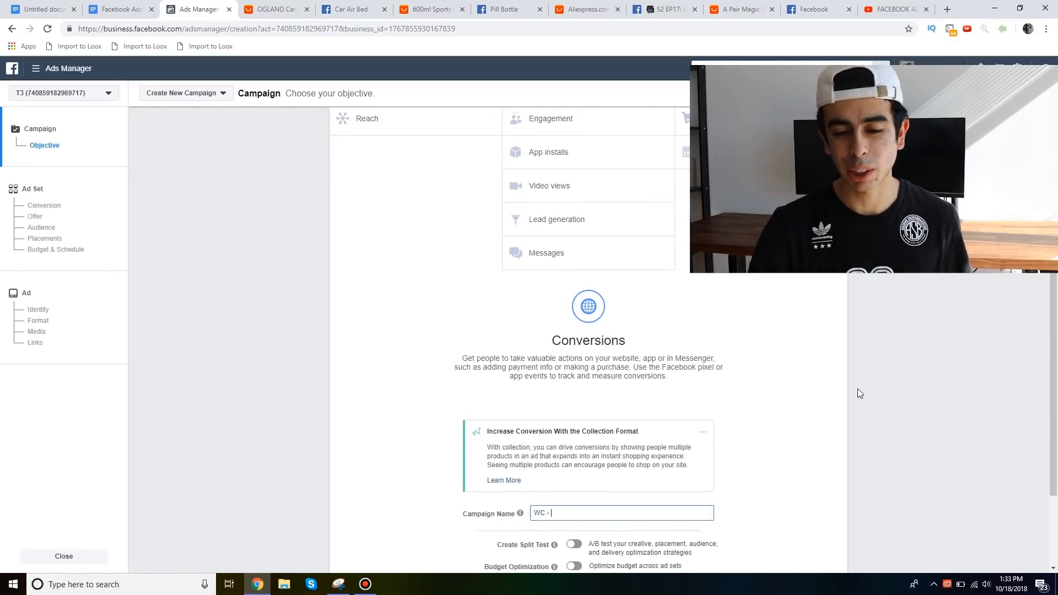
pyautogui.scroll(-1, 857, 388)
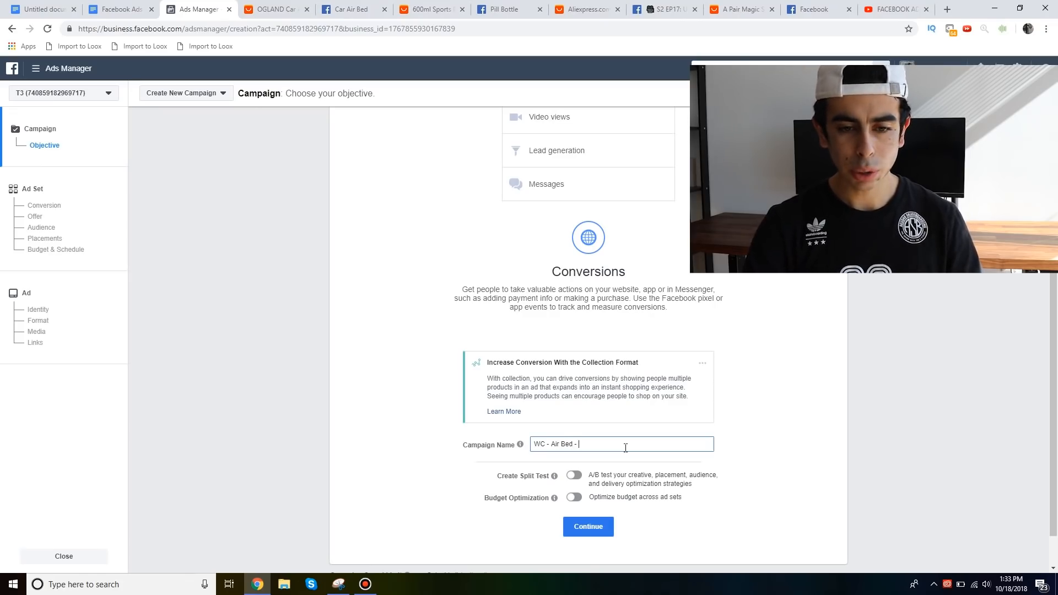
# Look at the Car Air Bed video on Facebook and the OGLAND inflatable car mattress listing on AliExpress
pyautogui.click(358, 8)
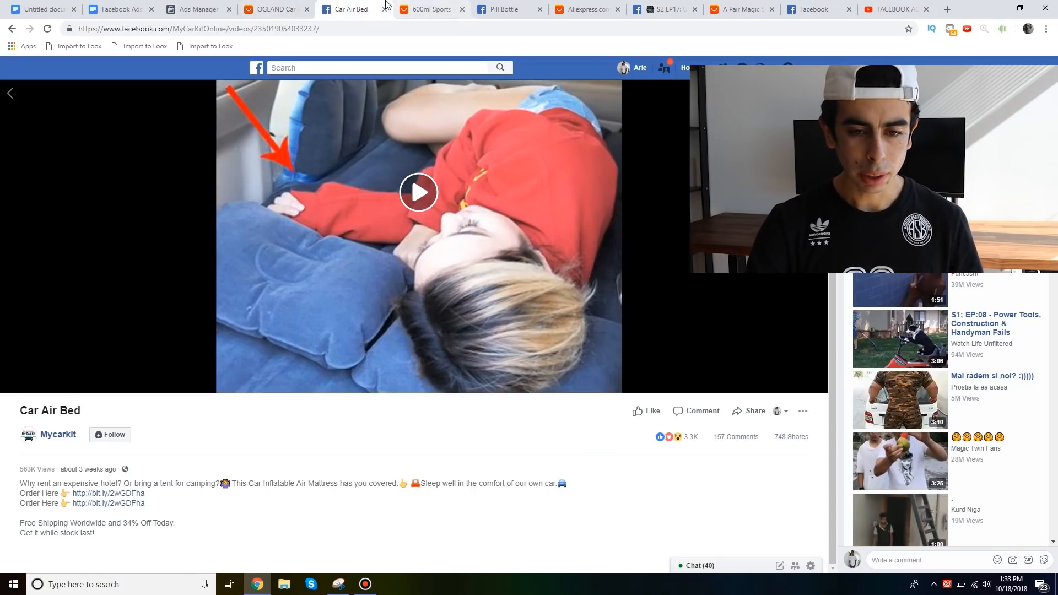
pyautogui.click(424, 8)
pyautogui.click(263, 7)
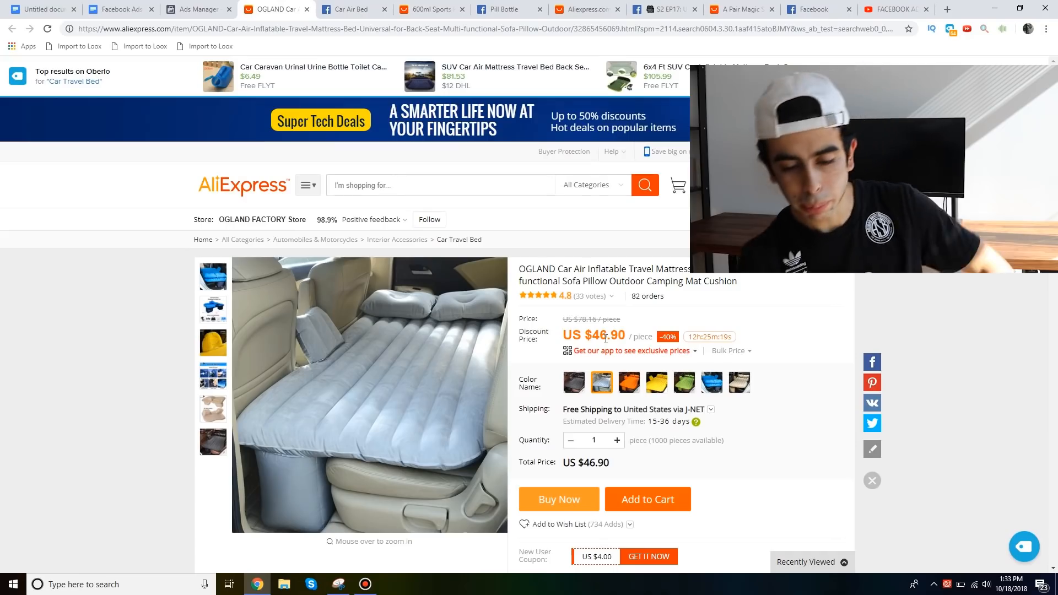
# Compare the shipping methods for the grey car air mattress and select DHL shipping to the United States
pyautogui.click(693, 410)
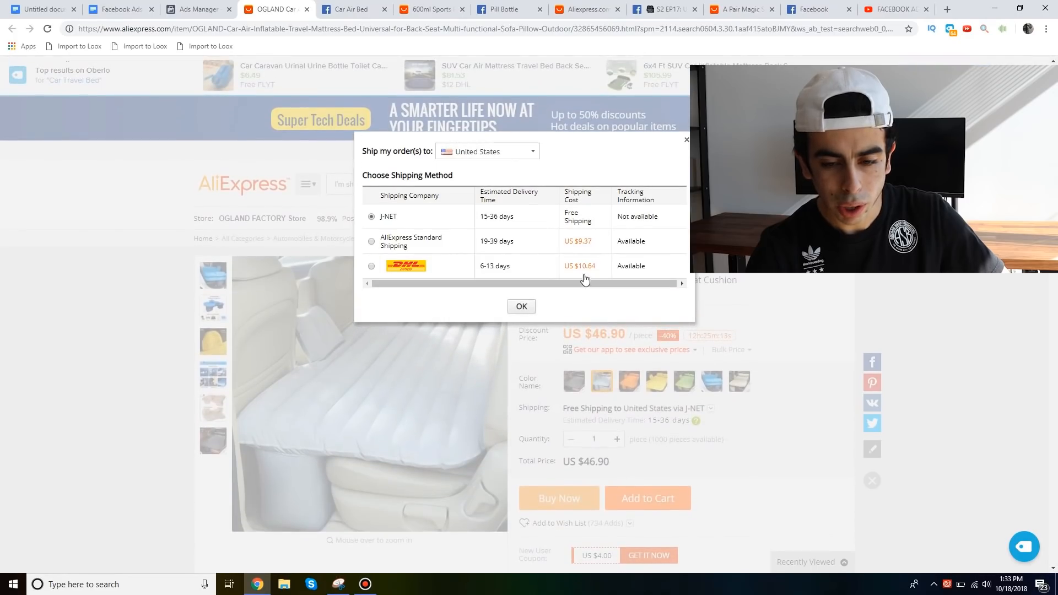
pyautogui.click(521, 312)
pyautogui.click(576, 389)
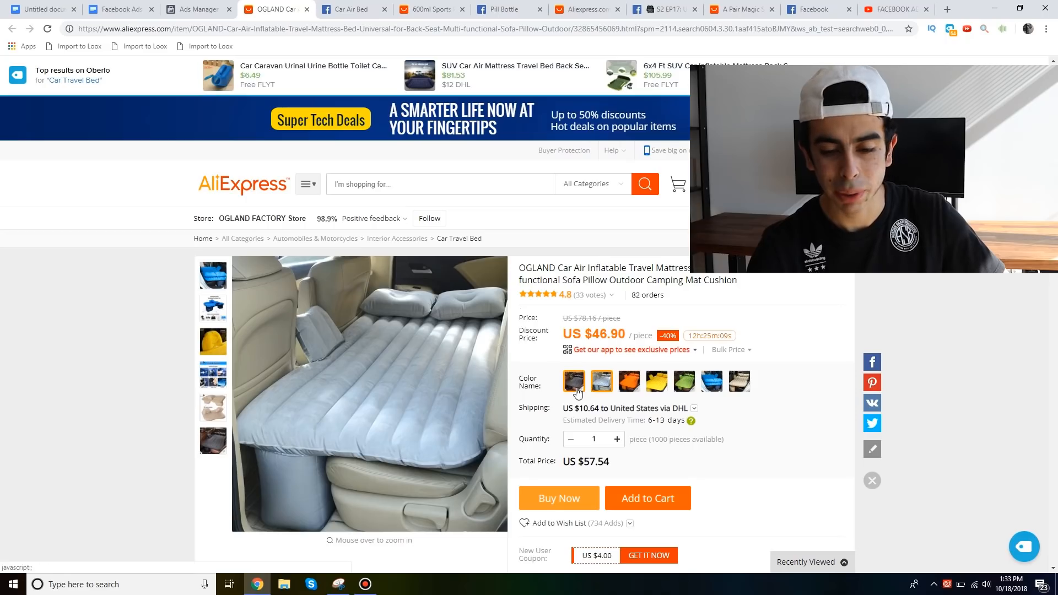
pyautogui.click(600, 388)
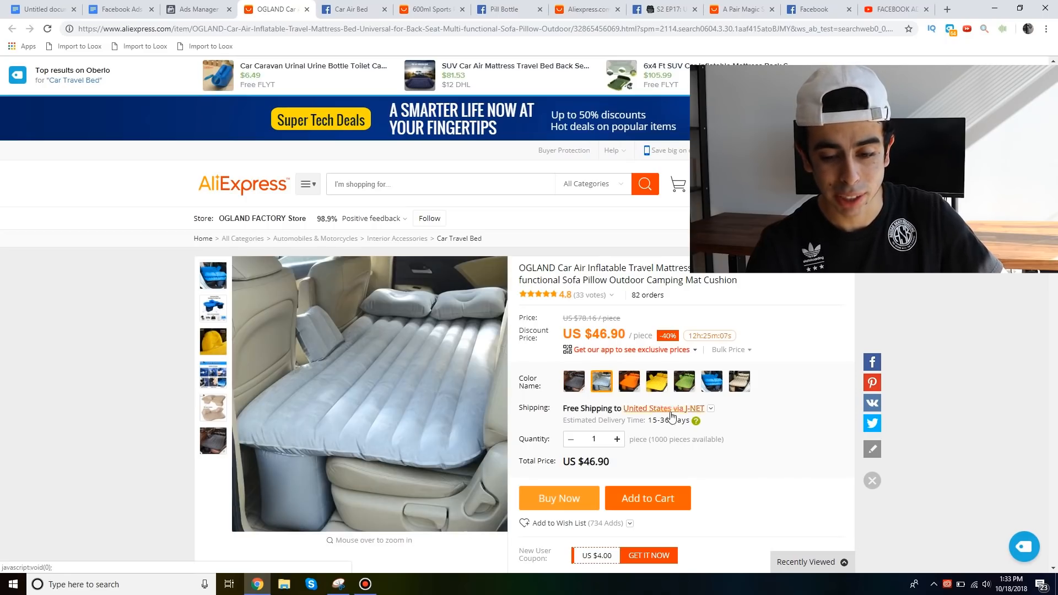
pyautogui.click(669, 409)
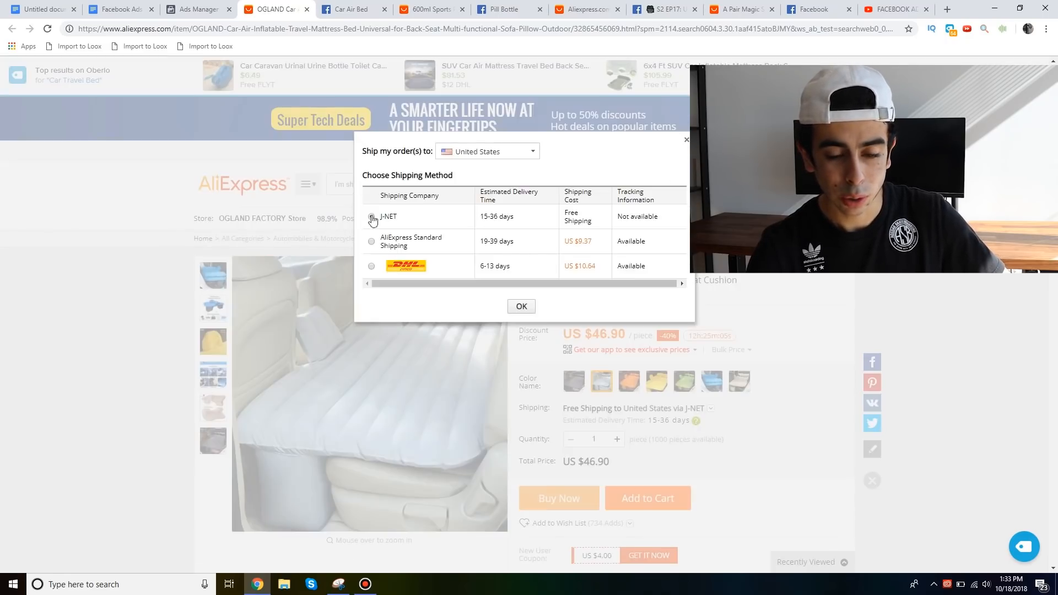
pyautogui.scroll(-2, 405, 257)
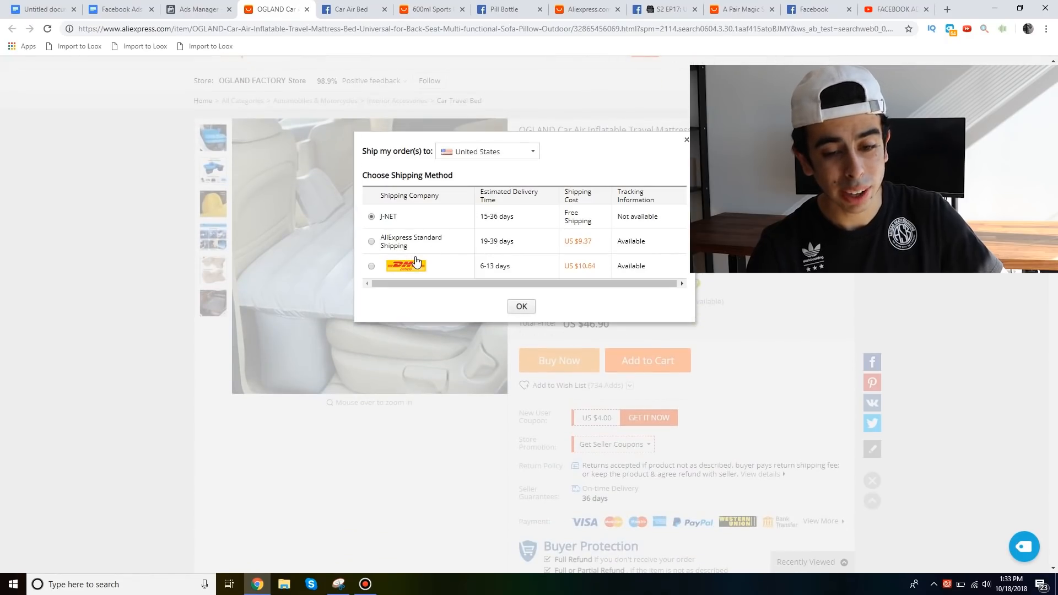
pyautogui.click(523, 307)
pyautogui.scroll(2, 730, 334)
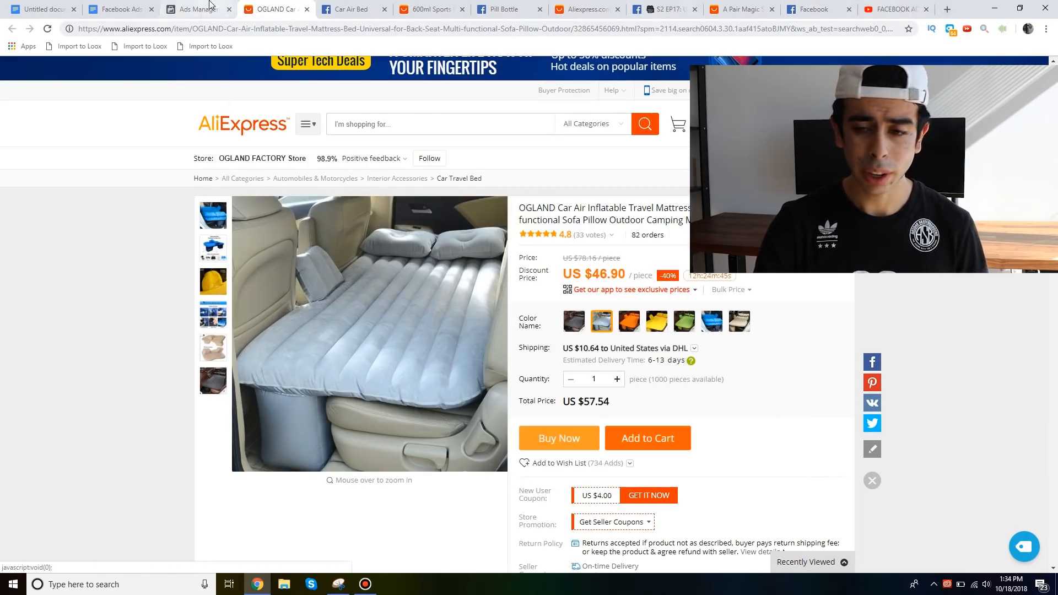
pyautogui.click(945, 13)
pyautogui.write('go')
pyautogui.press('Return')
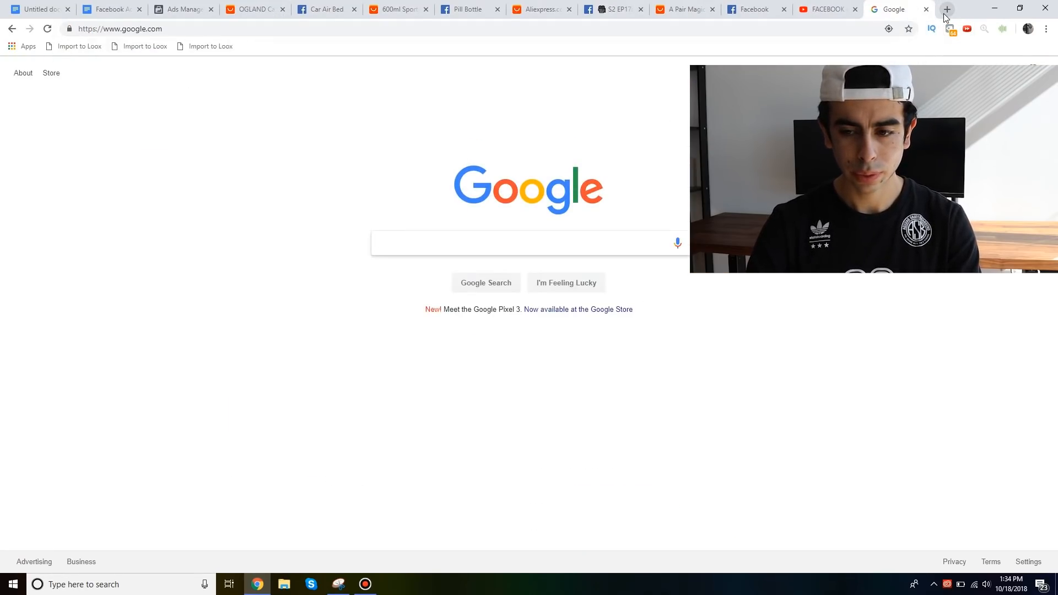
pyautogui.click(926, 9)
# Return to Ads Manager, proceed from the campaign to the ad set, and select Purchase as the website conversion event
pyautogui.click(187, 6)
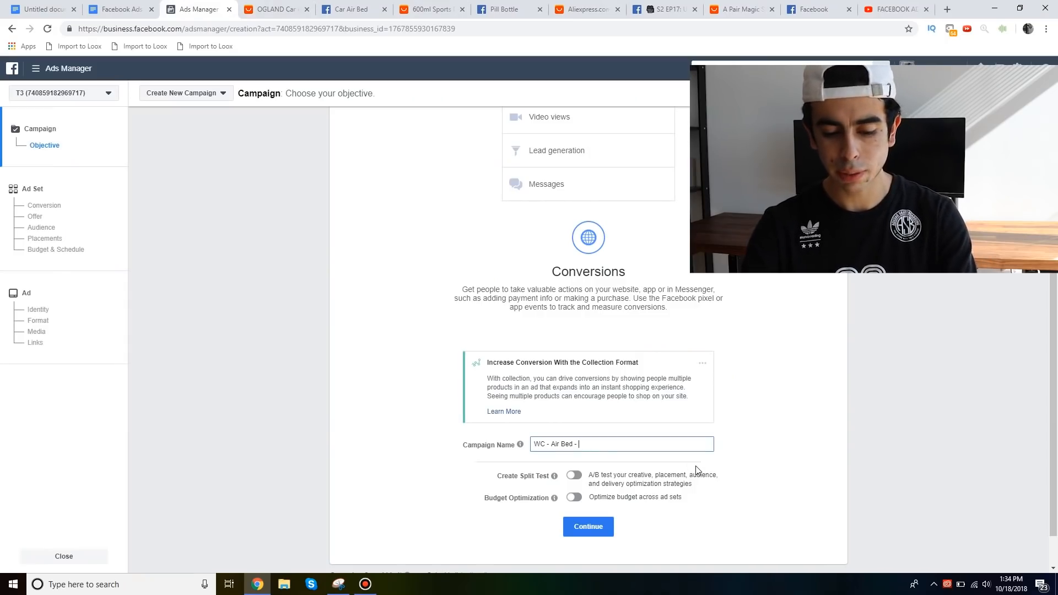
pyautogui.press('BackSpace')
pyautogui.press('BackSpace')
pyautogui.press('BackSpace')
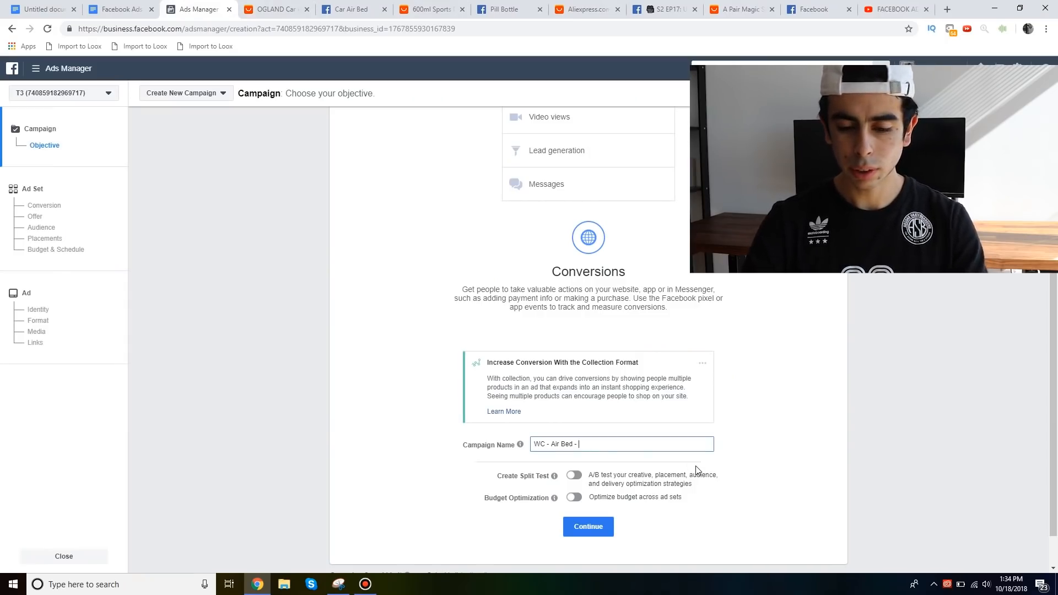
pyautogui.click(594, 532)
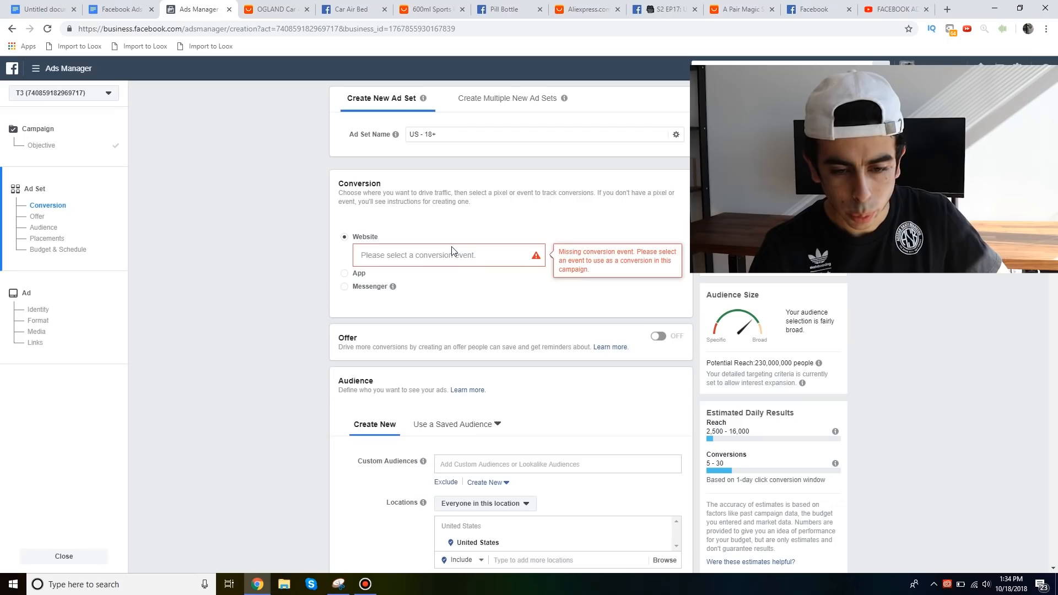
pyautogui.click(429, 255)
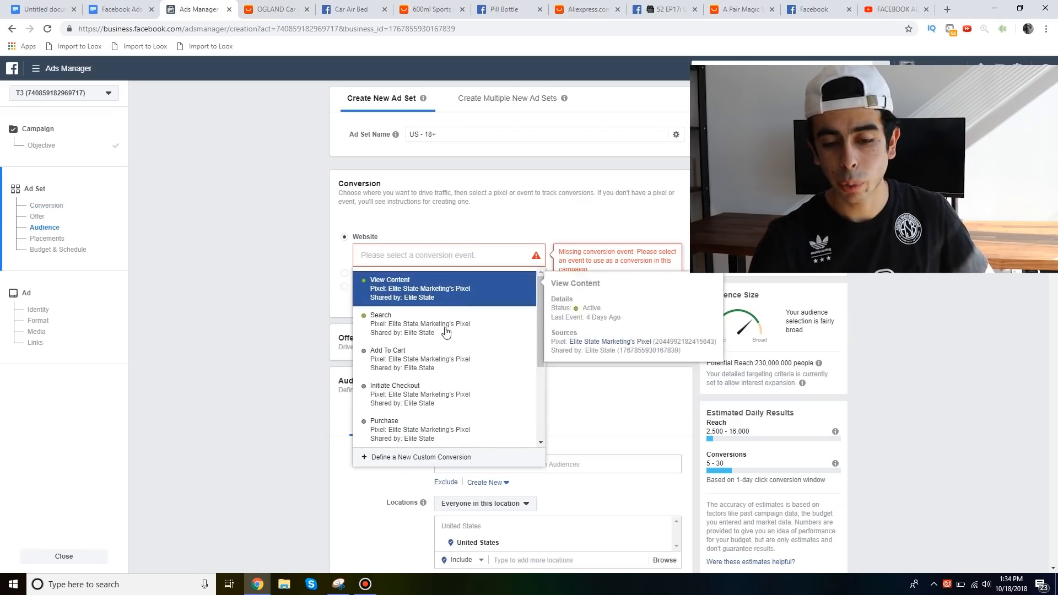
pyautogui.click(450, 429)
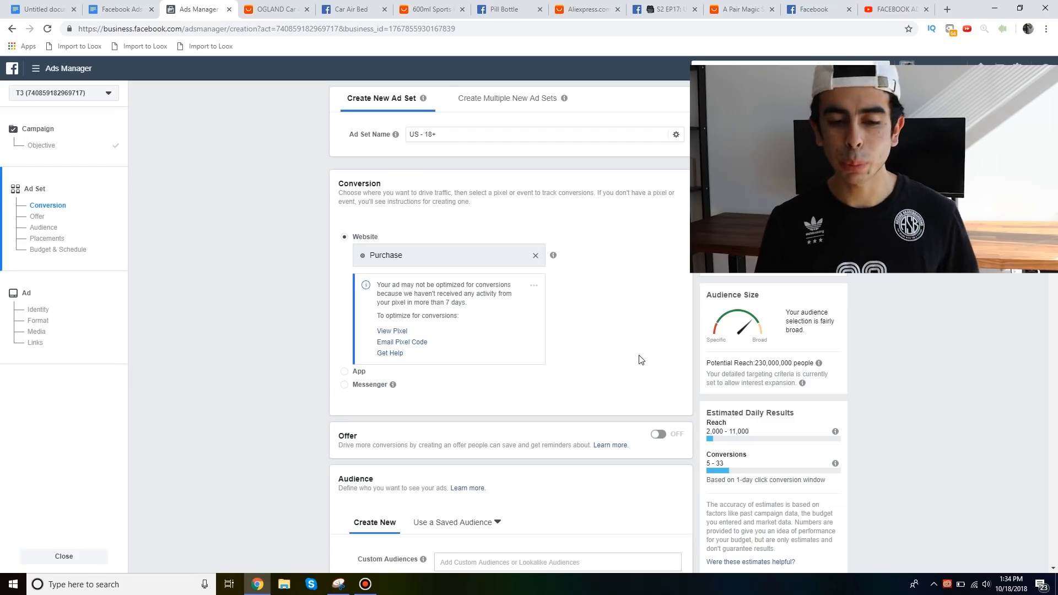
# Replace United States with Worldwide as the ad set's included location, checking the countries rule in the untitled document
pyautogui.scroll(-1, 641, 359)
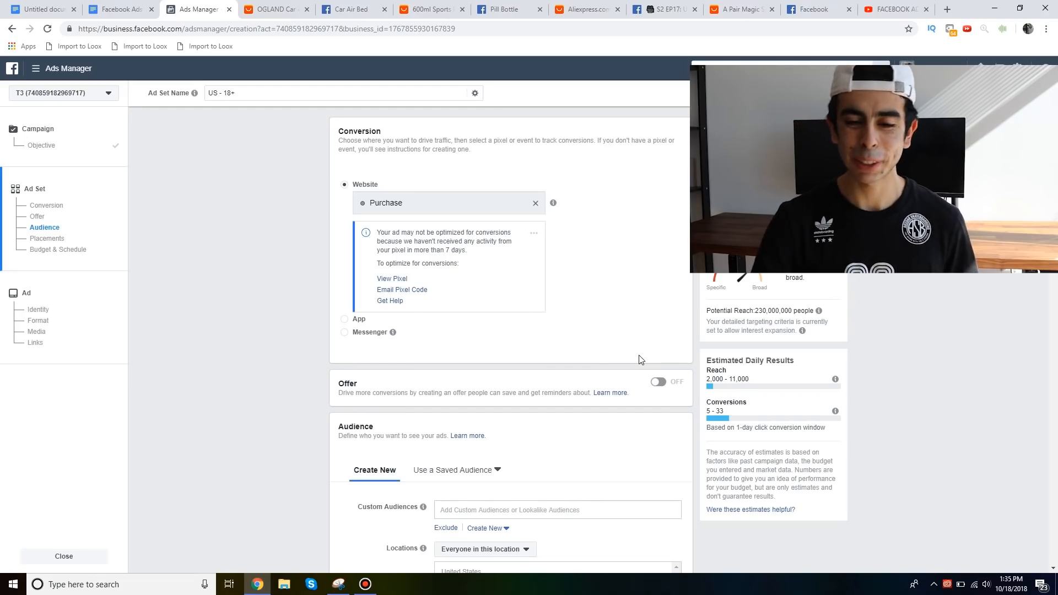
pyautogui.scroll(-2, 641, 359)
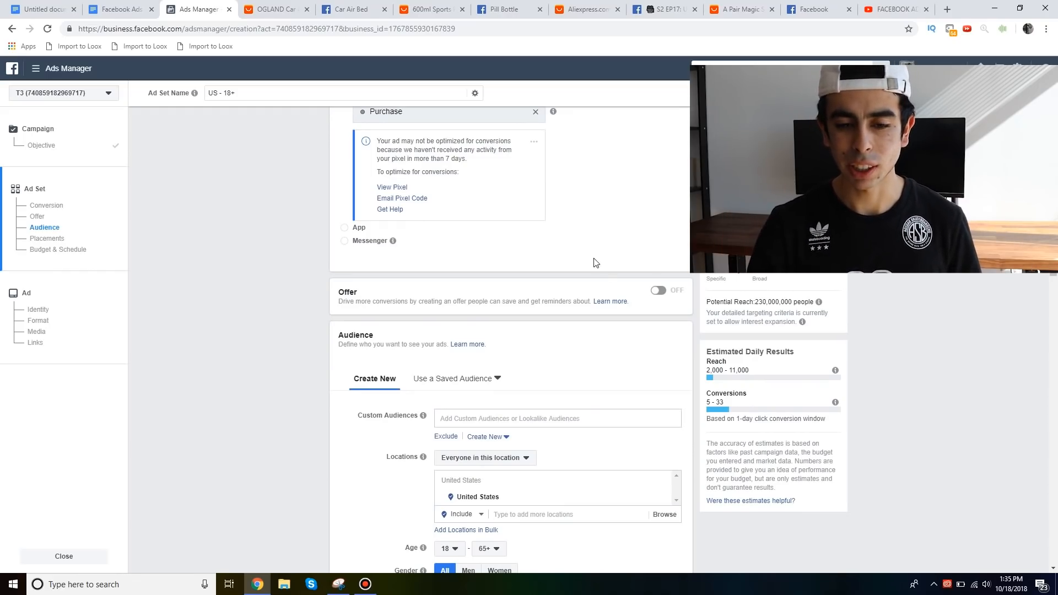
pyautogui.scroll(1, 596, 262)
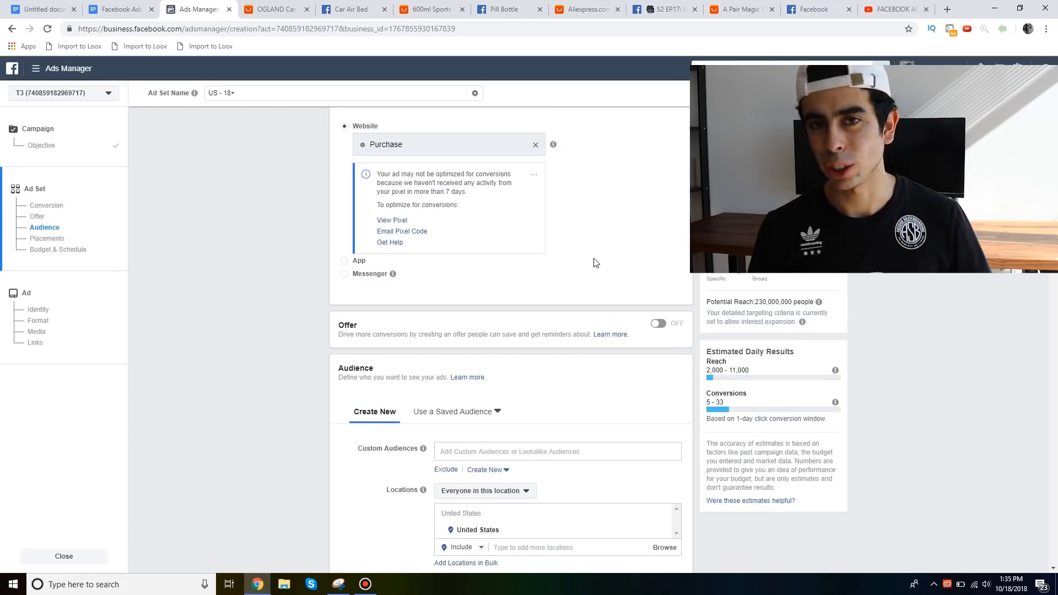
pyautogui.scroll(-5, 596, 262)
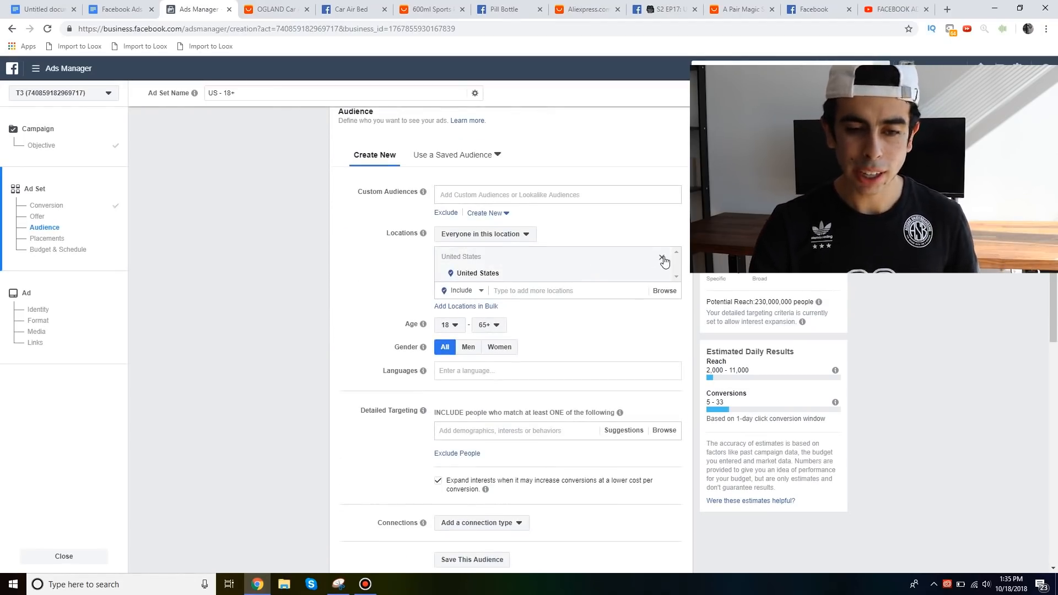
pyautogui.click(662, 258)
pyautogui.click(41, 9)
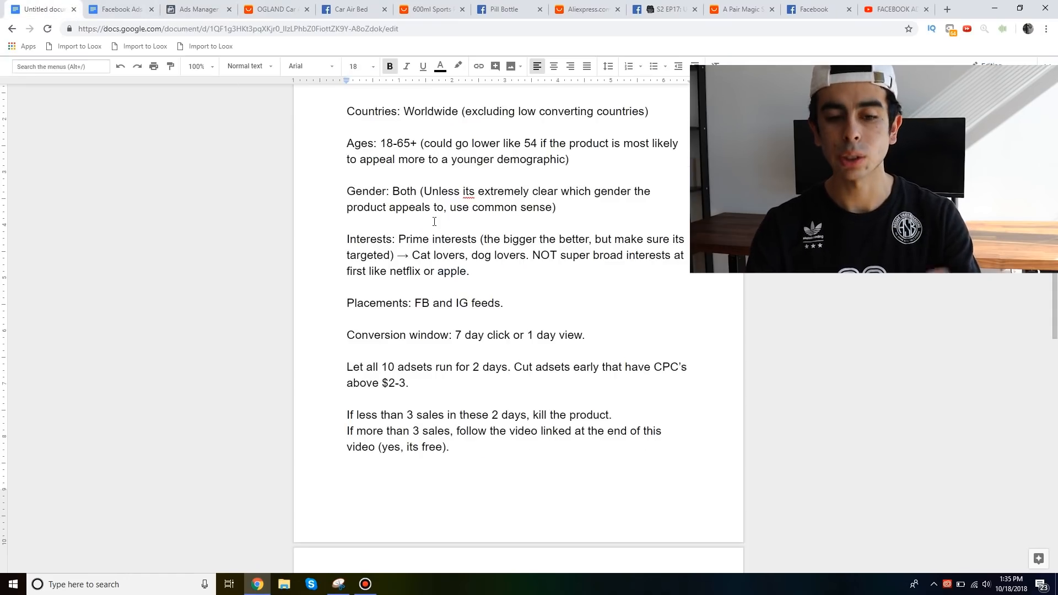
pyautogui.scroll(3, 434, 221)
pyautogui.click(199, 9)
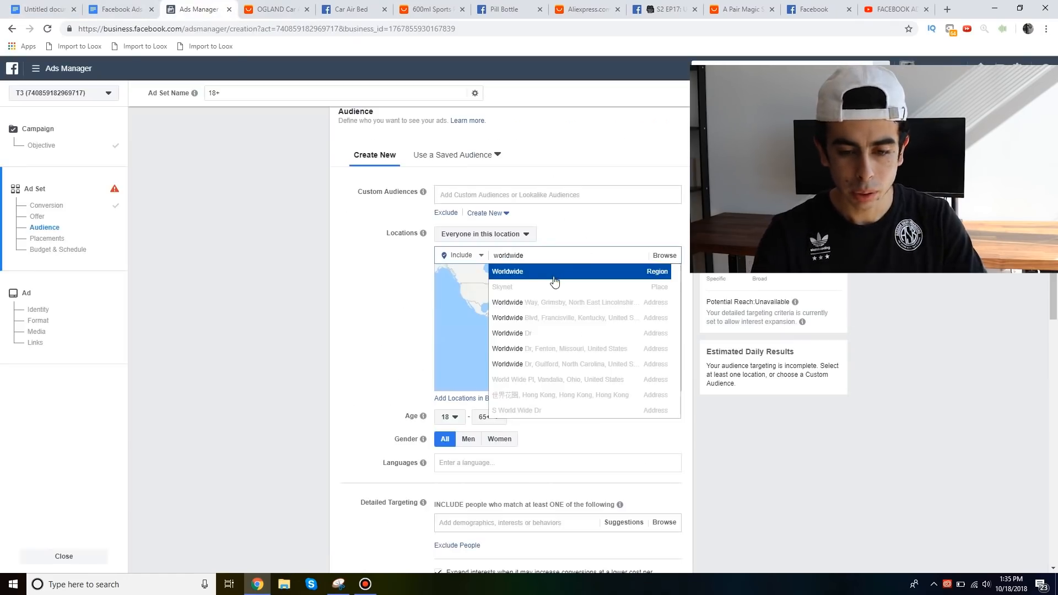
pyautogui.click(555, 277)
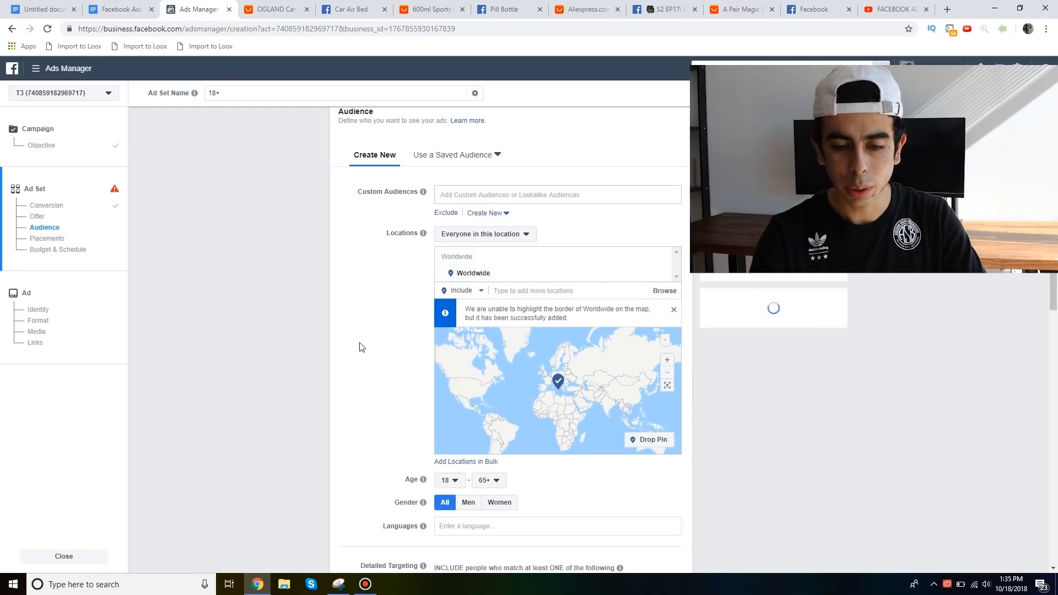
# Exclude India, Africa, China and Pakistan from the ad set's Worldwide location targeting
pyautogui.click(480, 290)
pyautogui.click(469, 326)
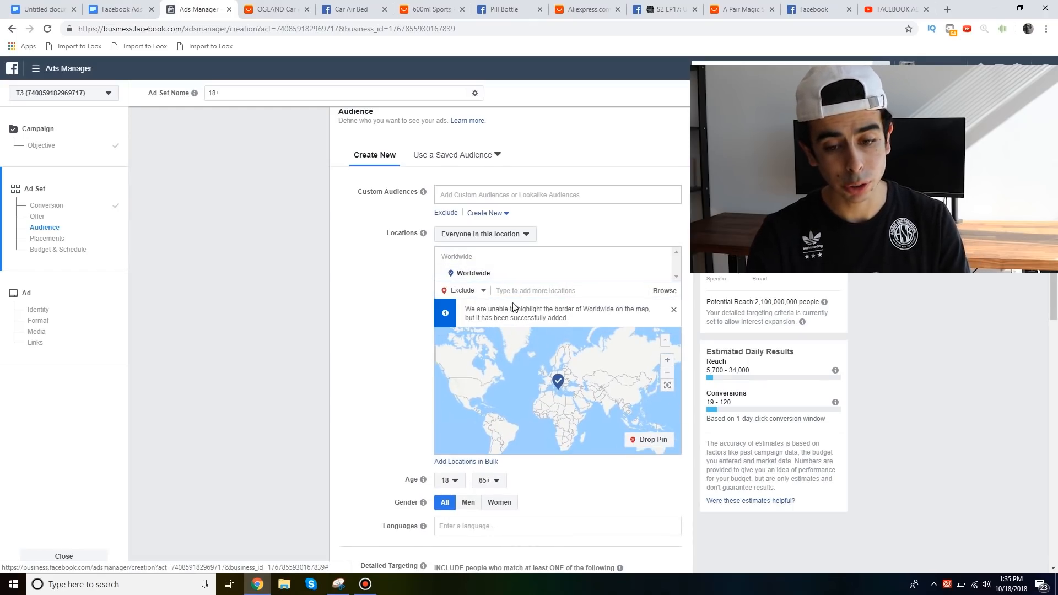
pyautogui.click(533, 297)
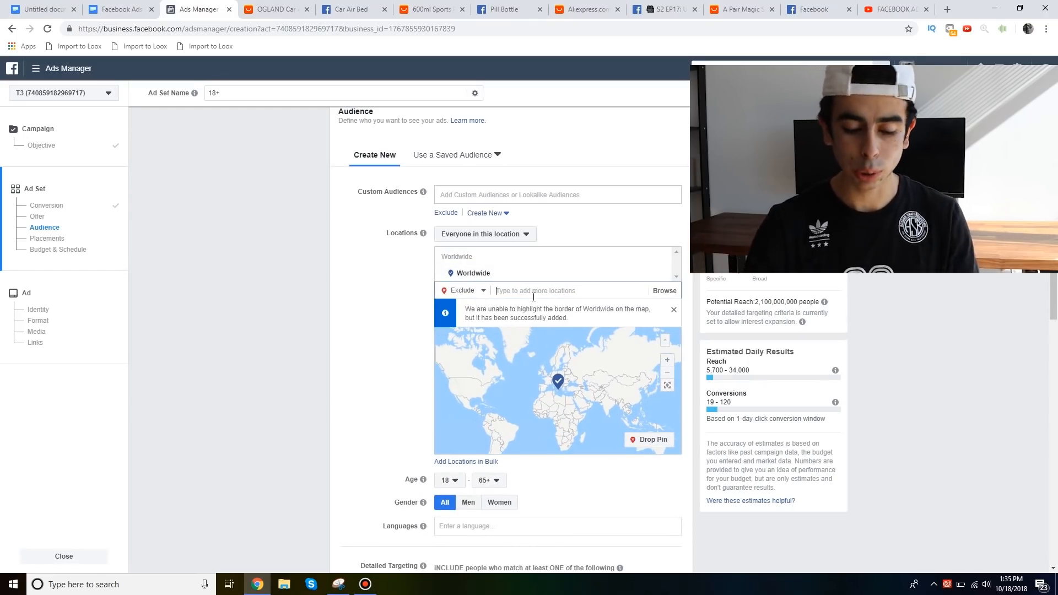
pyautogui.write('india')
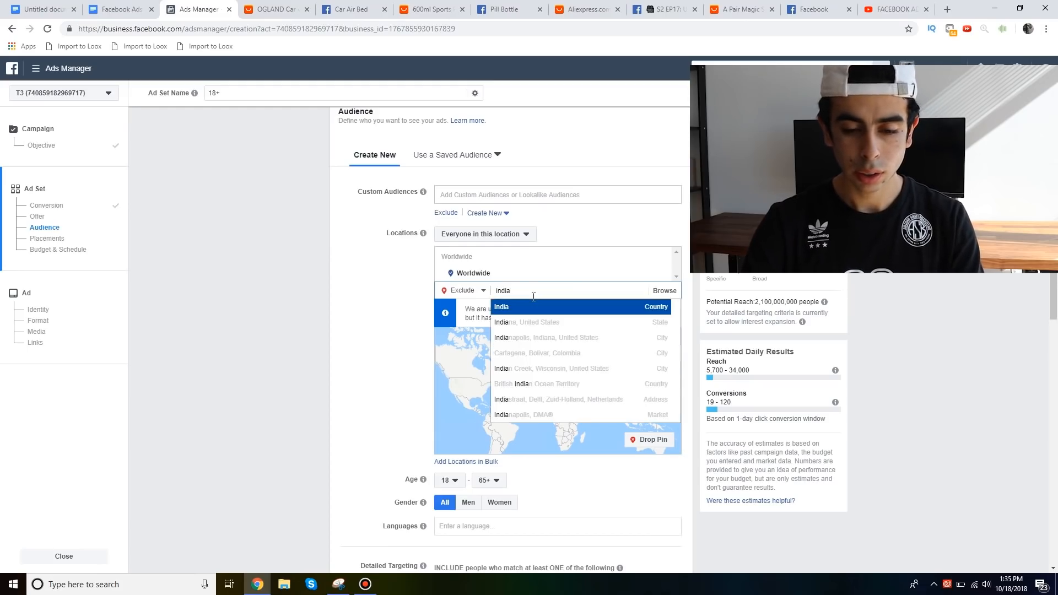
pyautogui.press('Return')
pyautogui.write('africa')
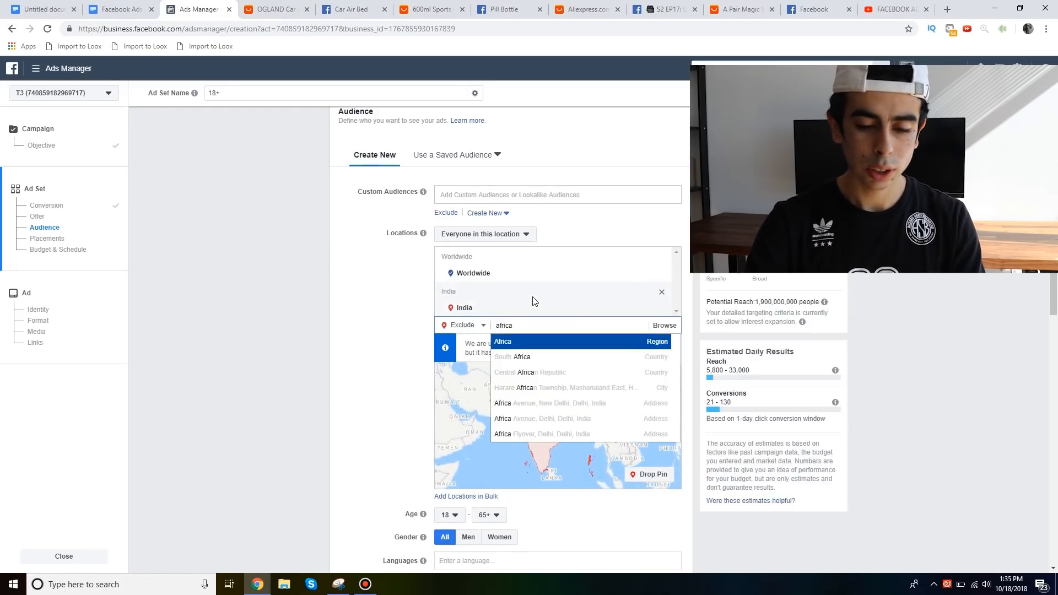
pyautogui.press('Return')
pyautogui.write('china')
pyautogui.press('Return')
pyautogui.write('pakistan')
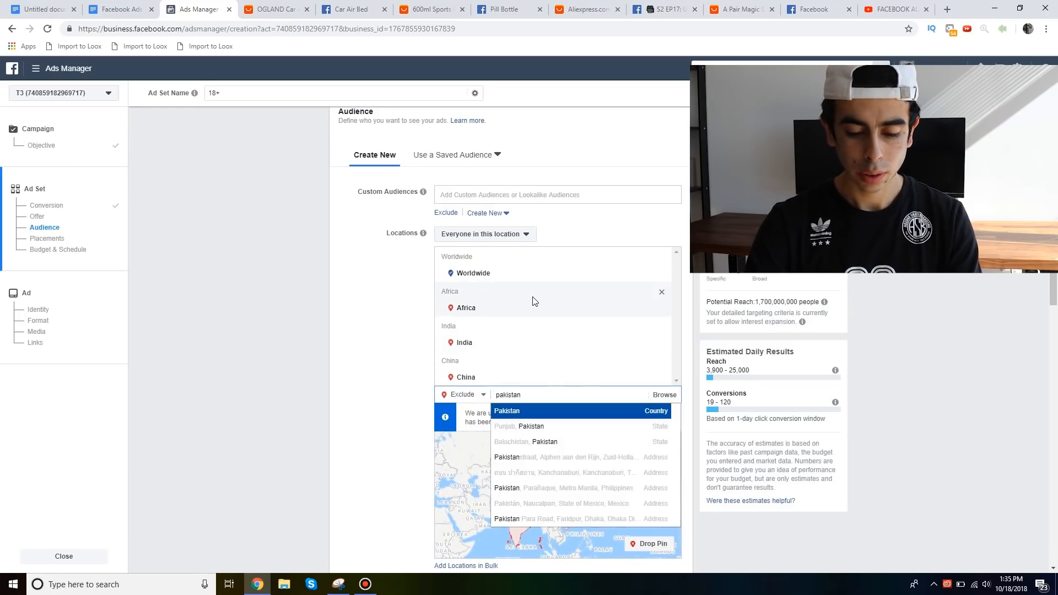
pyautogui.press('Return')
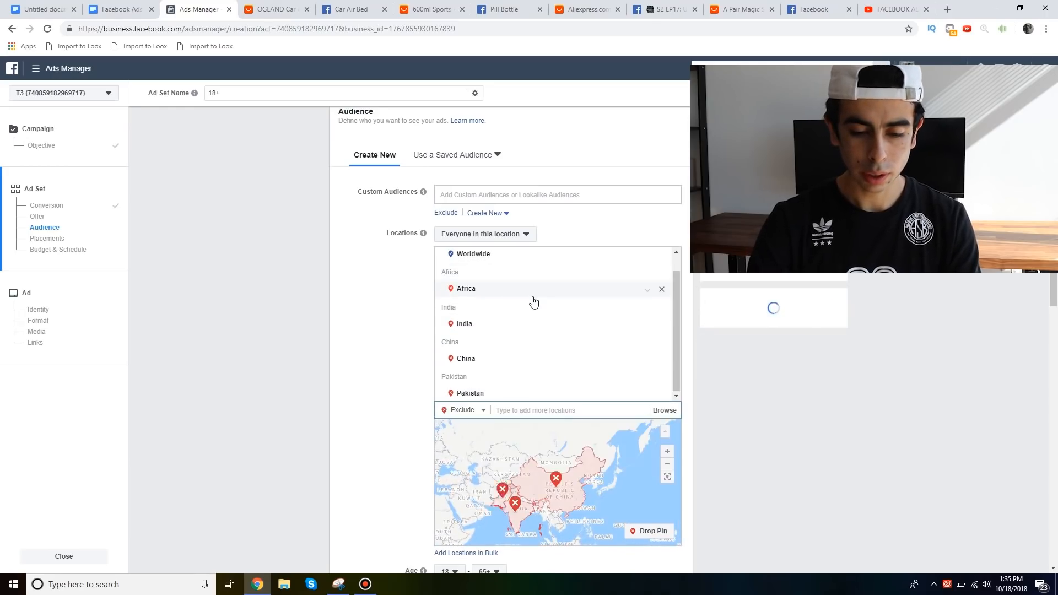
# Add the Philippines, Bangladesh, Myanmar and Indonesia to the ad set's excluded locations
pyautogui.write('philipp')
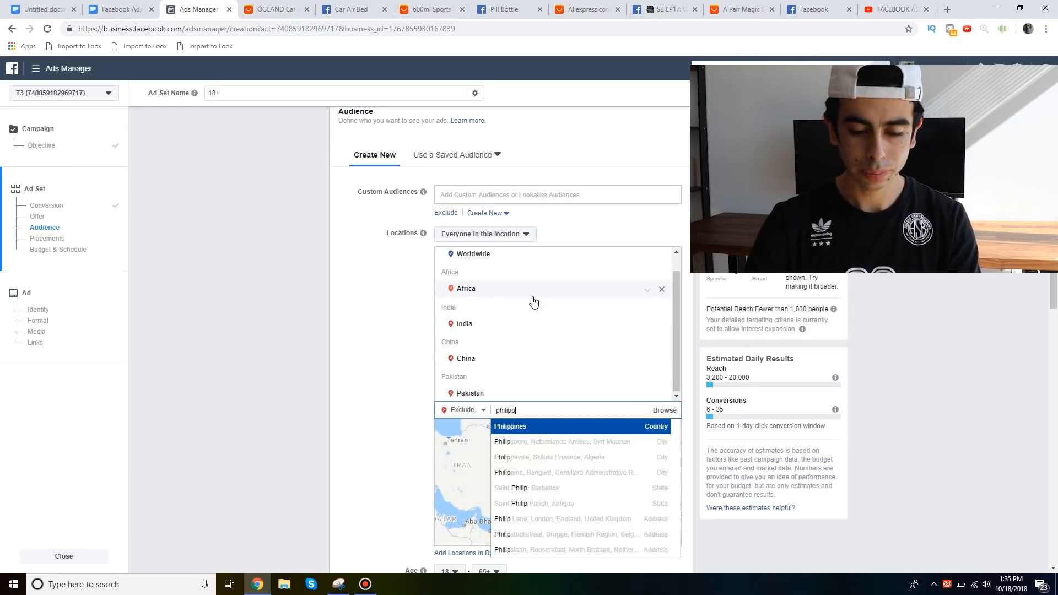
pyautogui.press('Return')
pyautogui.write('bangla')
pyautogui.press('Return')
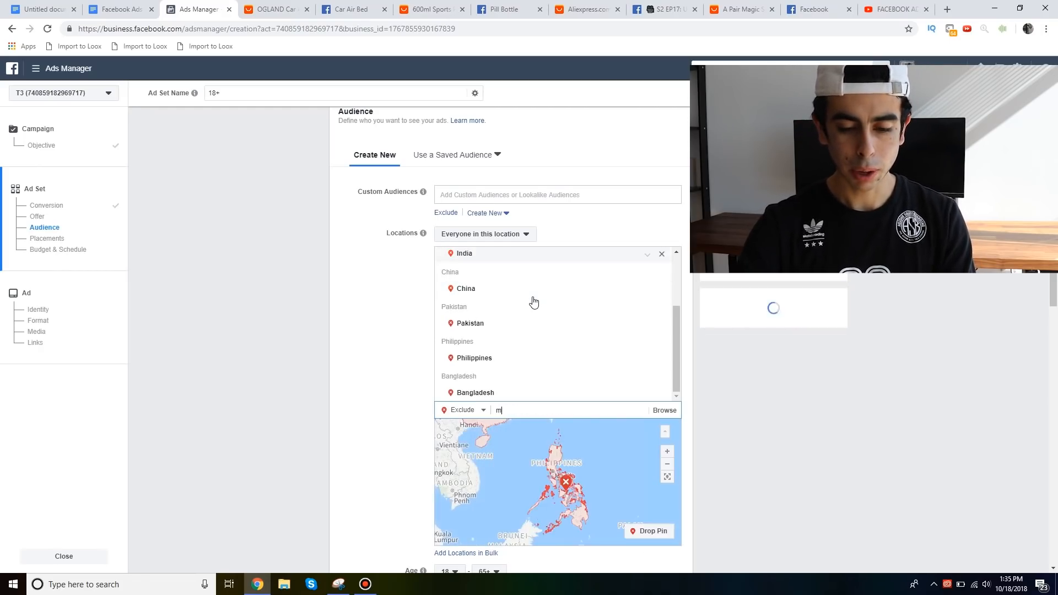
pyautogui.write('myanma')
pyautogui.press('Return')
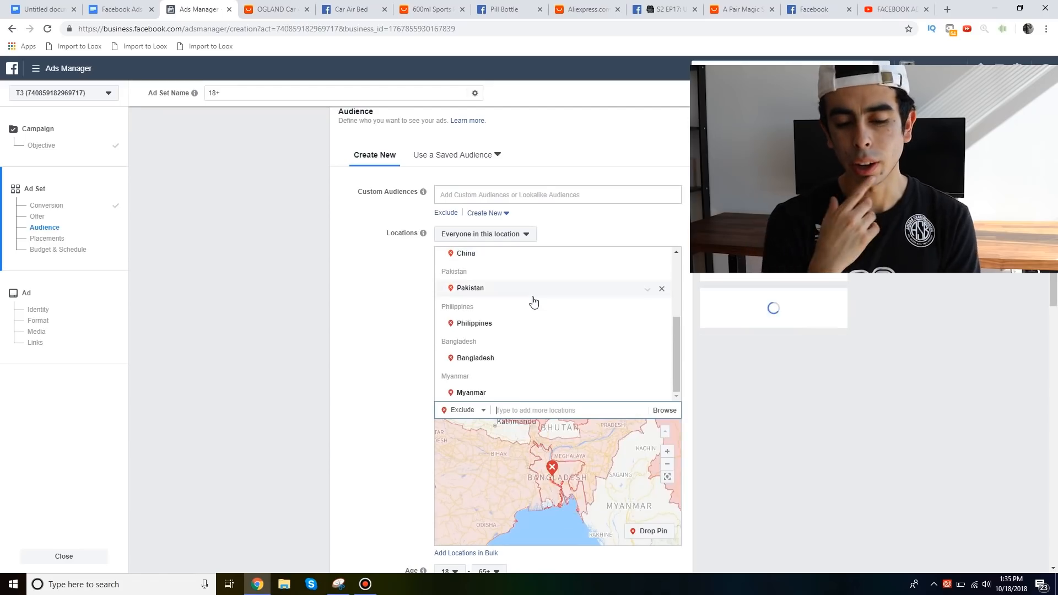
pyautogui.scroll(3, 533, 302)
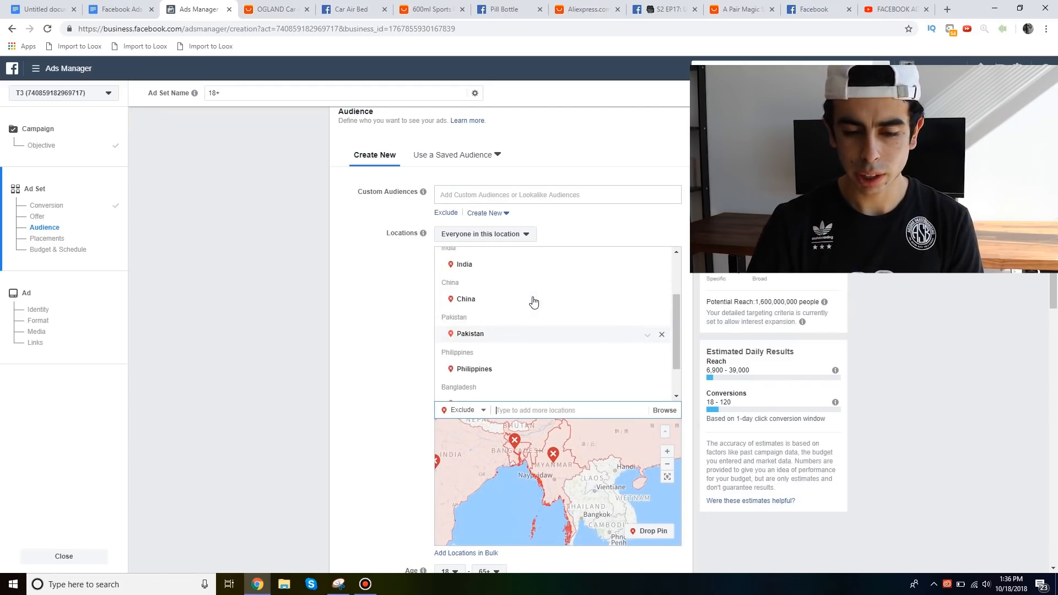
pyautogui.scroll(-3, 533, 302)
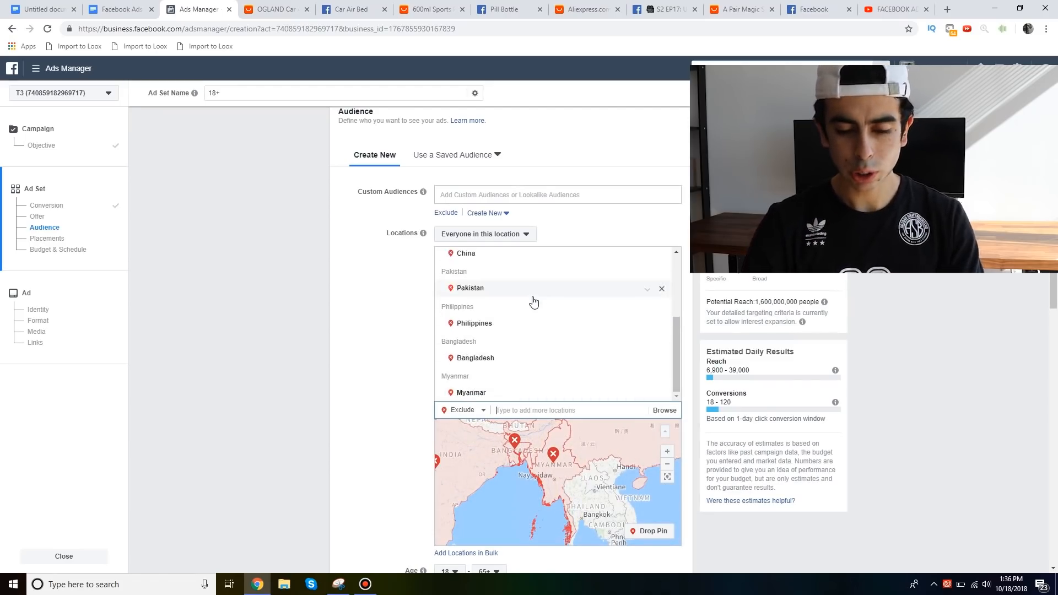
pyautogui.write('indonesi')
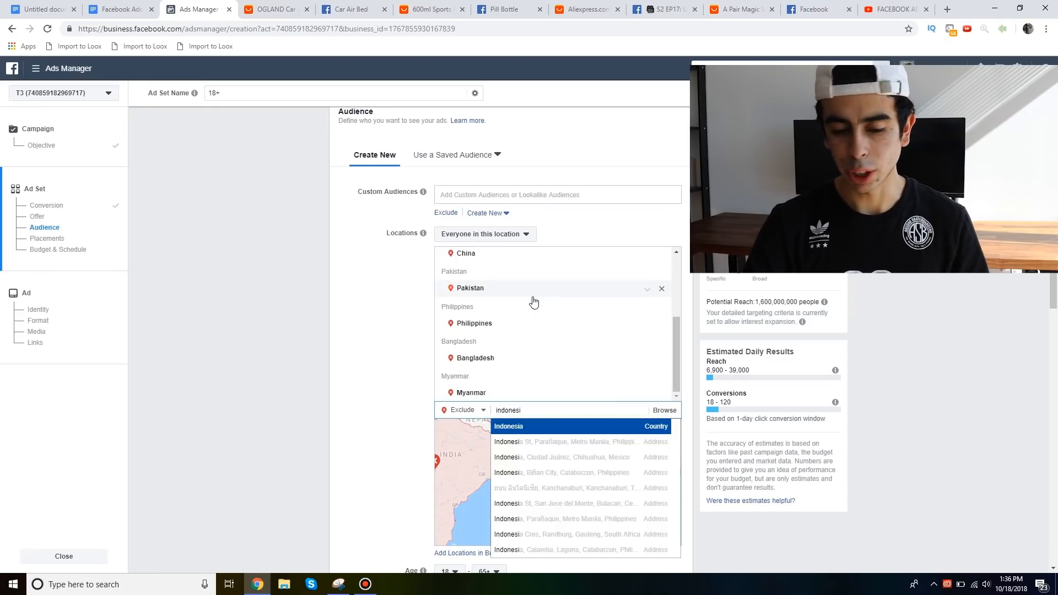
pyautogui.press('Return')
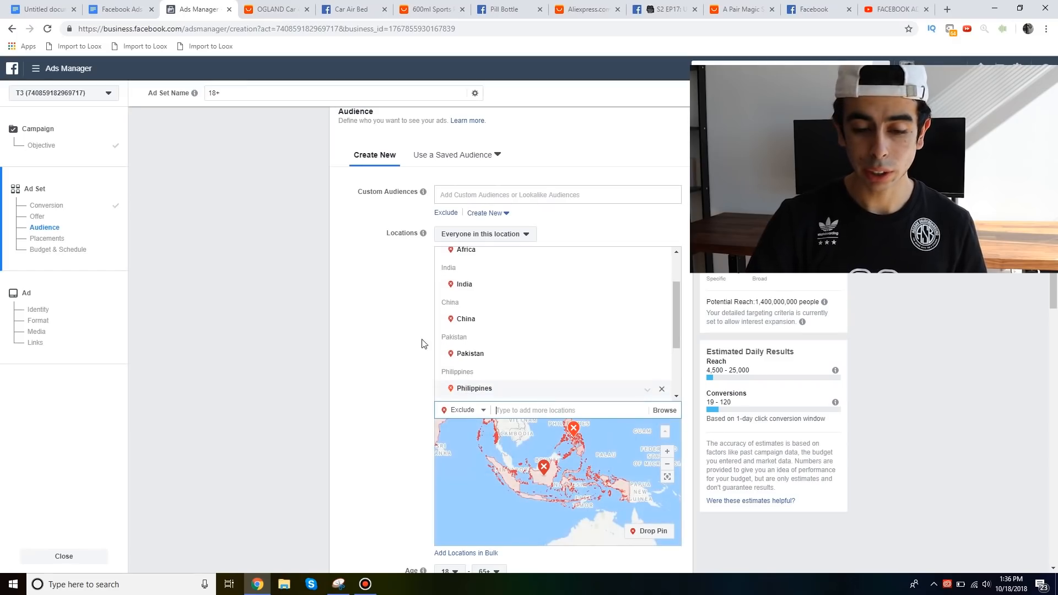
# Set the audience language to English (All) and turn off expanding interests for lower-cost conversions
pyautogui.scroll(-2, 415, 354)
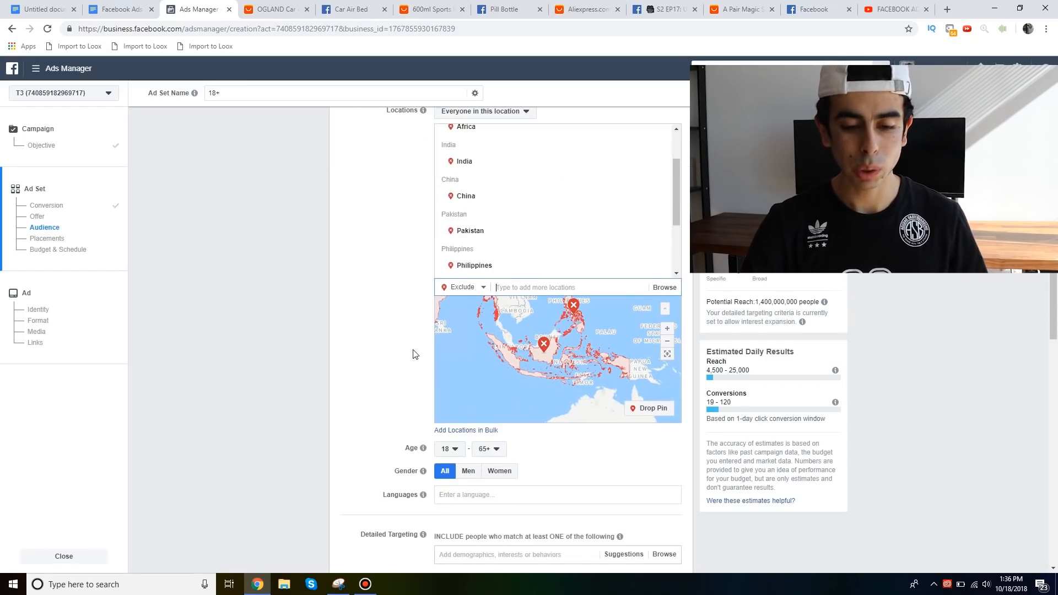
pyautogui.scroll(-1, 415, 353)
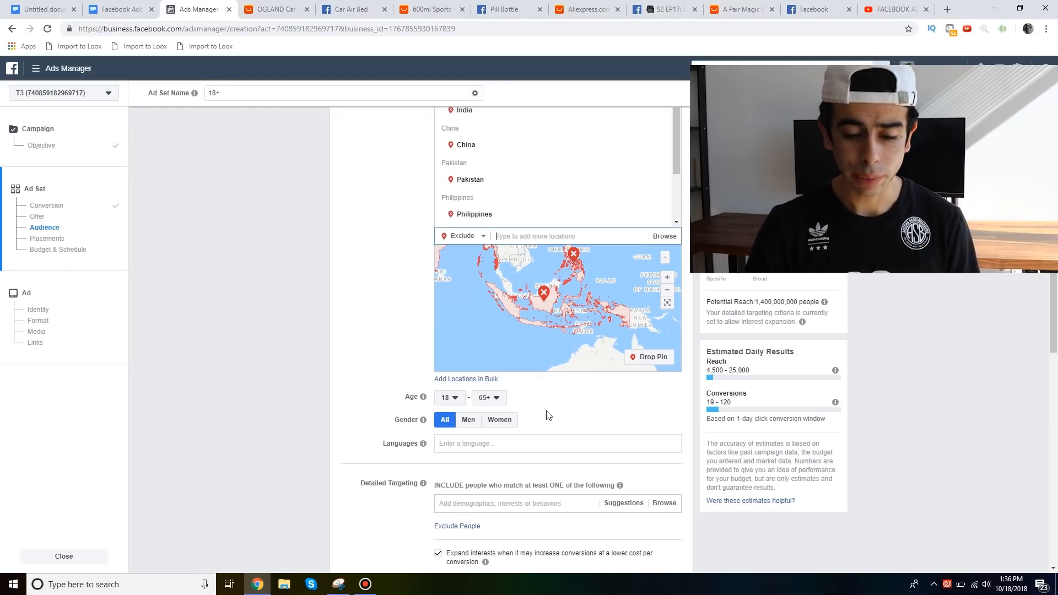
pyautogui.scroll(-1, 549, 436)
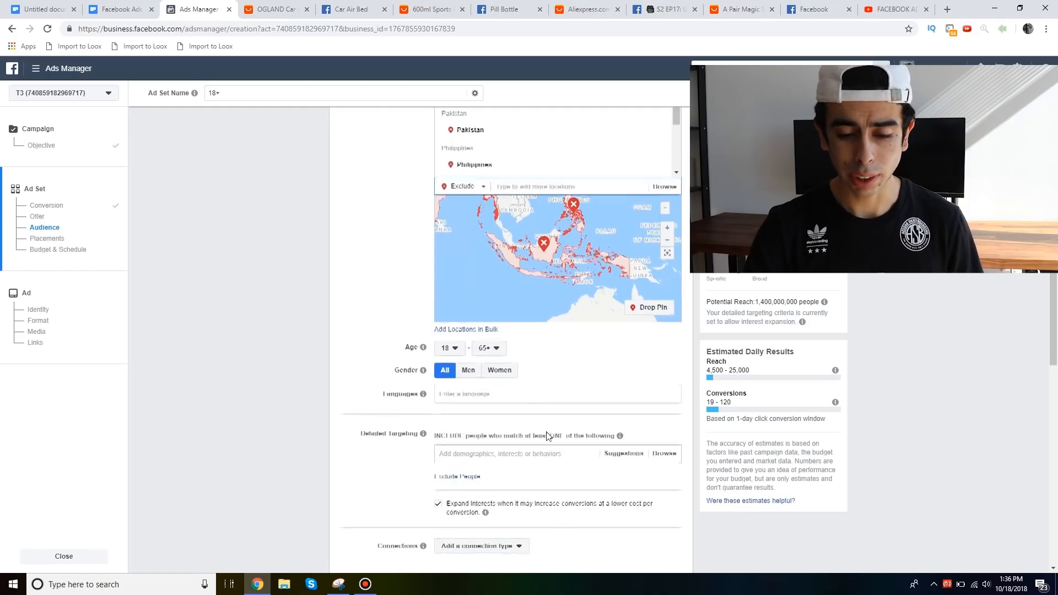
pyautogui.click(534, 396)
pyautogui.write('en')
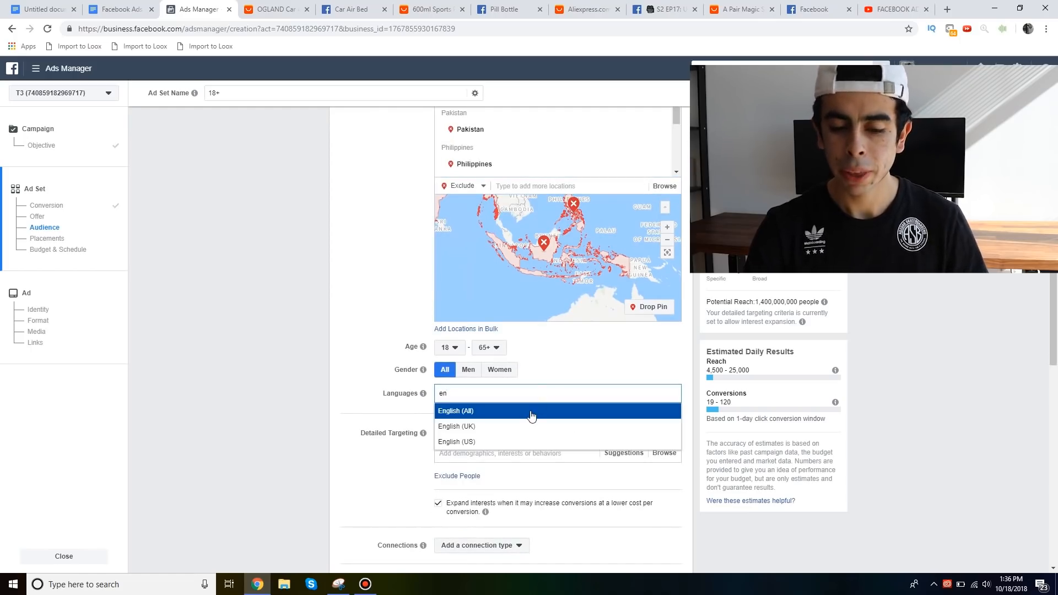
pyautogui.click(530, 416)
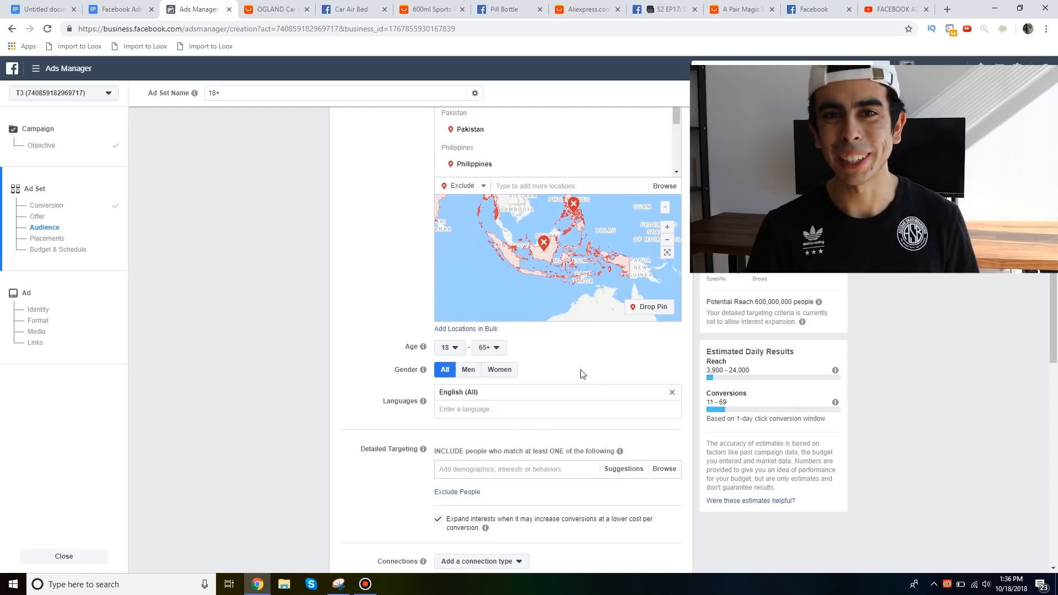
pyautogui.scroll(-1, 581, 373)
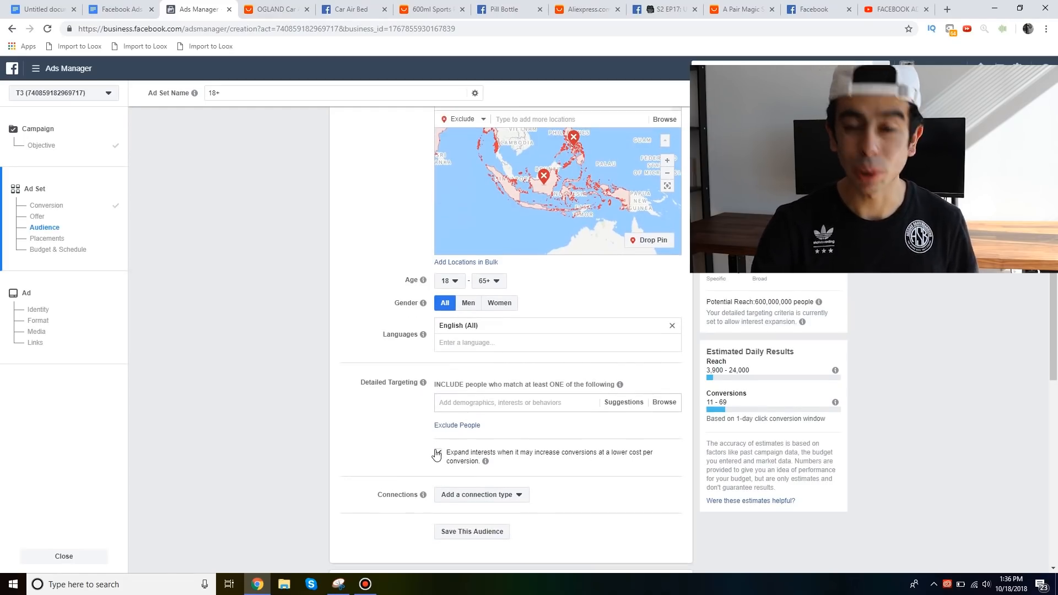
pyautogui.click(437, 452)
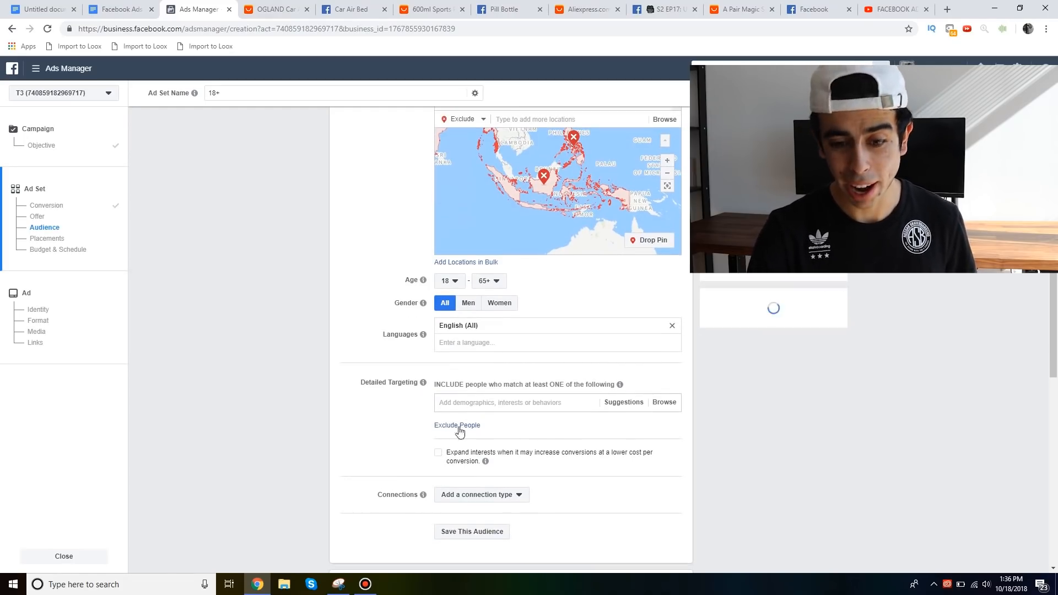
# Check the interests rule in the untitled document and add Road trip as the included detailed targeting interest
pyautogui.click(503, 401)
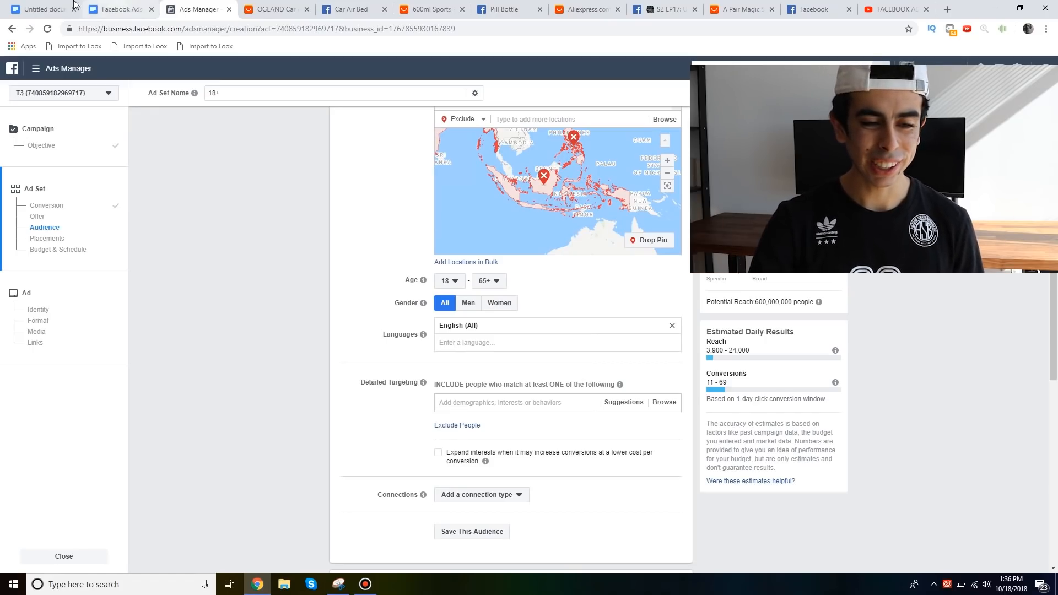
pyautogui.click(42, 9)
pyautogui.scroll(-1, 555, 506)
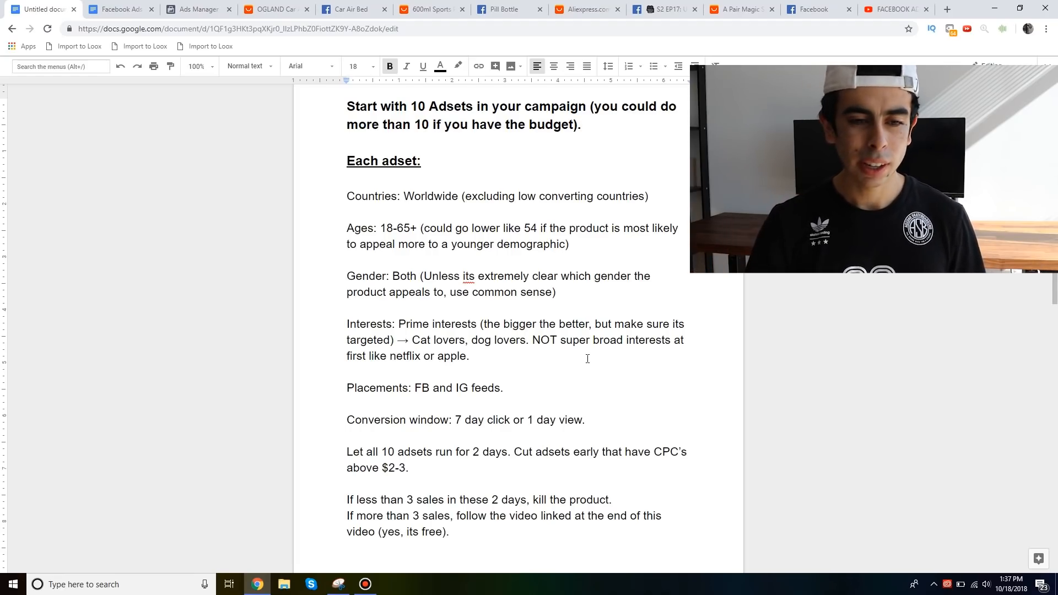
pyautogui.click(197, 9)
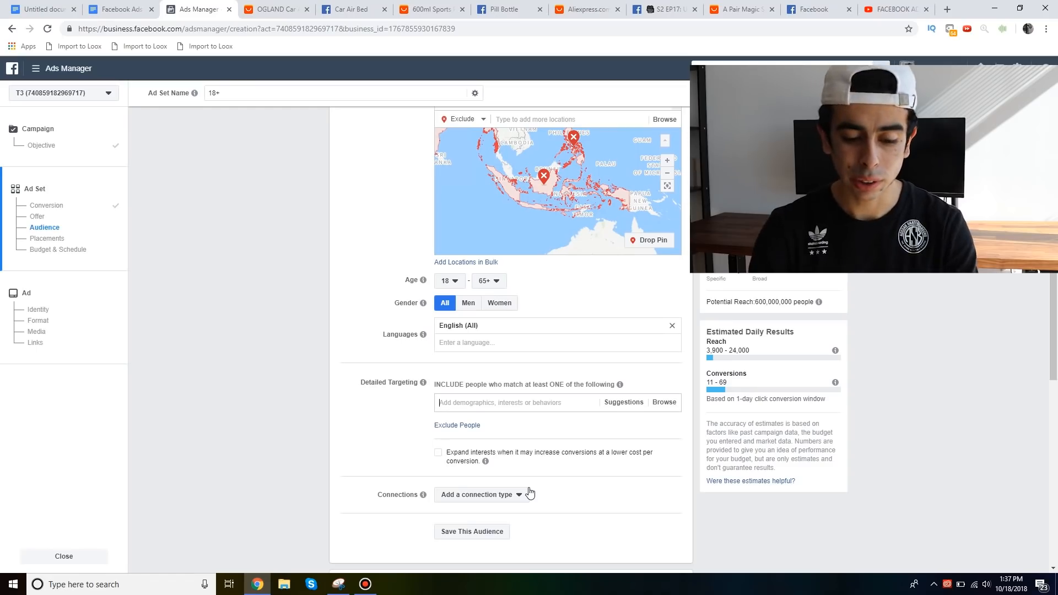
pyautogui.write('roadtrip')
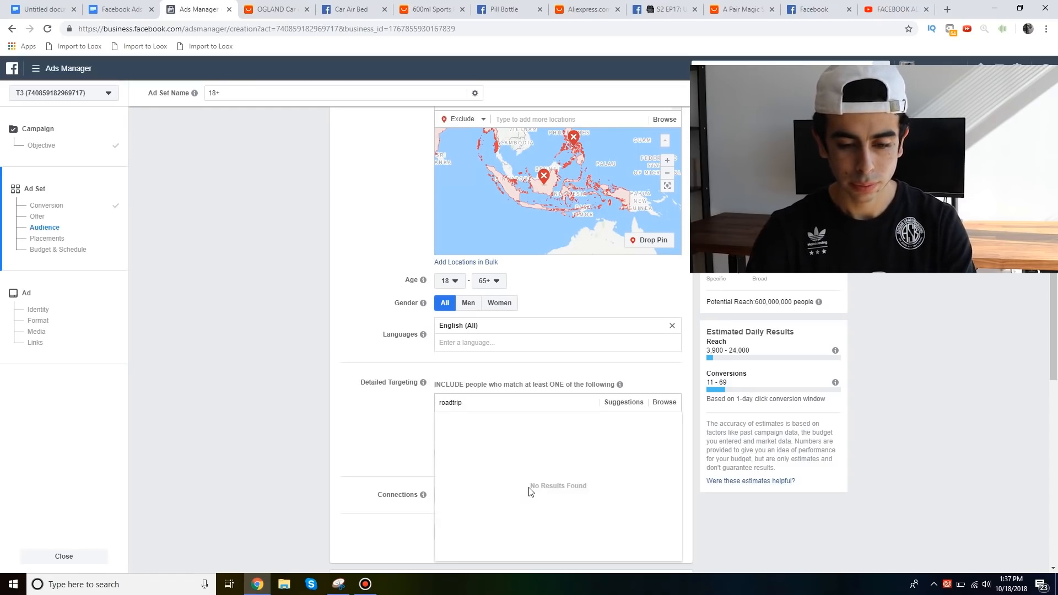
pyautogui.click(515, 427)
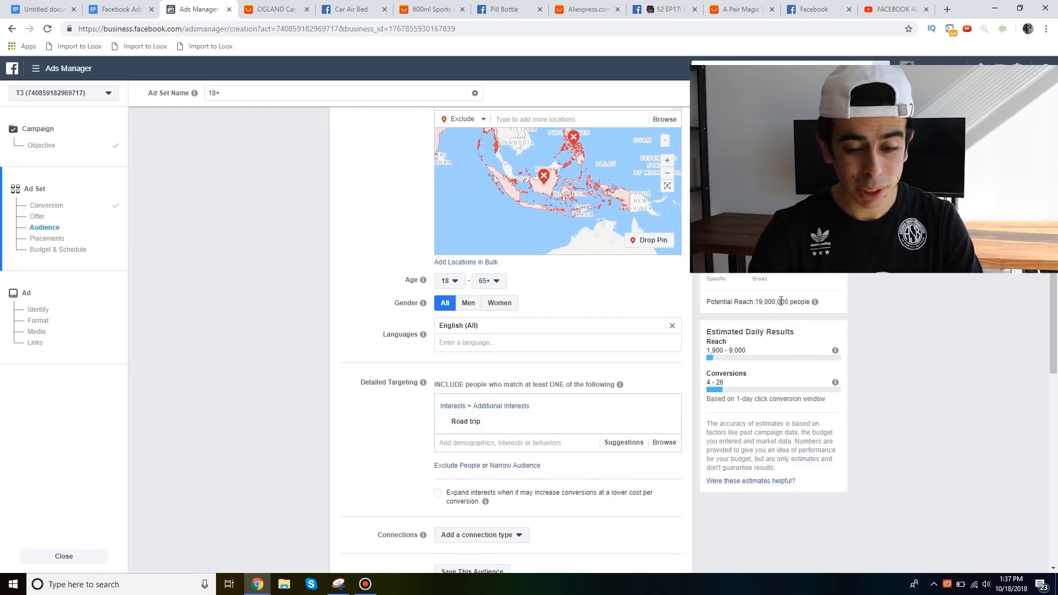
# Narrow the Road trip audience to people who must also match the Engaged Shoppers purchase behavior
pyautogui.click(514, 466)
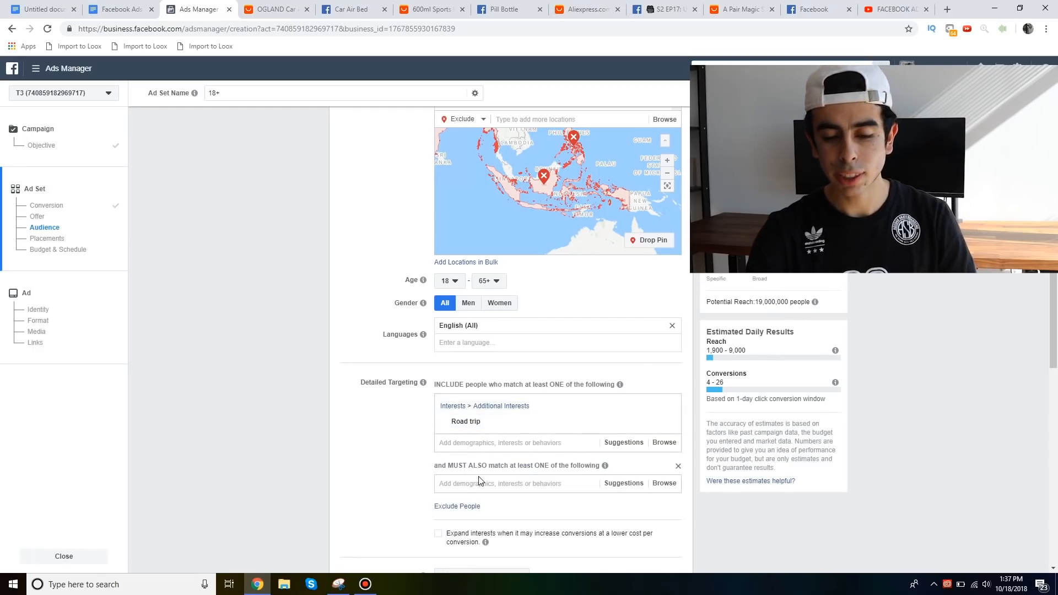
pyautogui.click(484, 483)
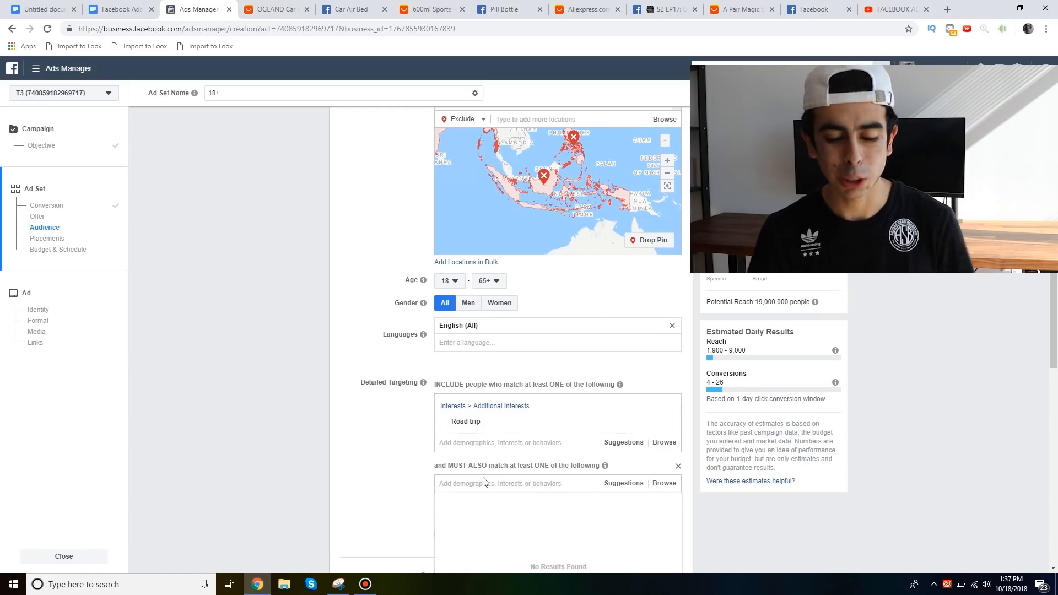
pyautogui.write('engage')
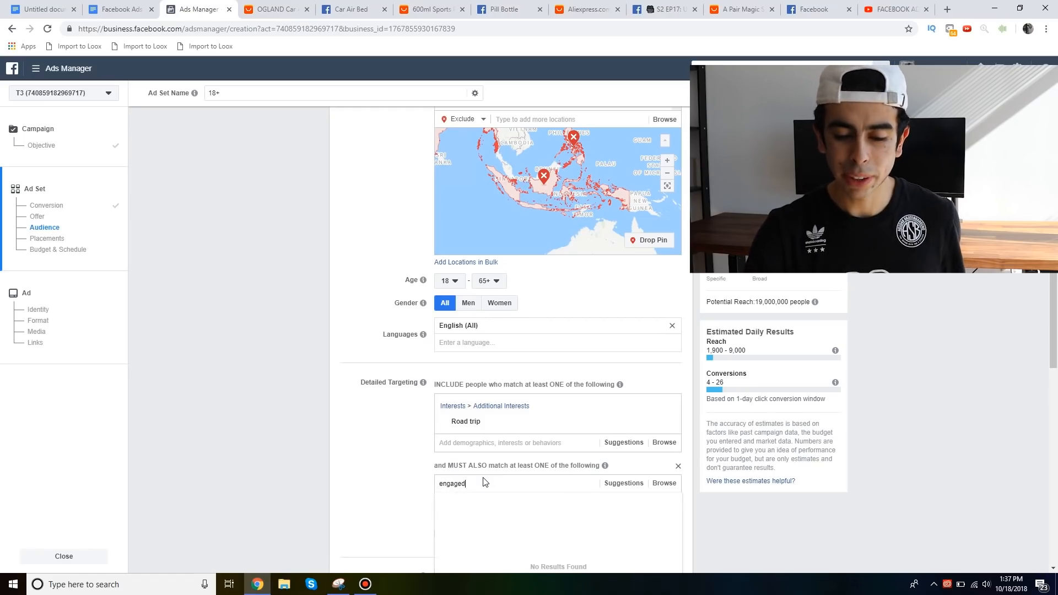
pyautogui.write('d')
pyautogui.scroll(-1, 359, 466)
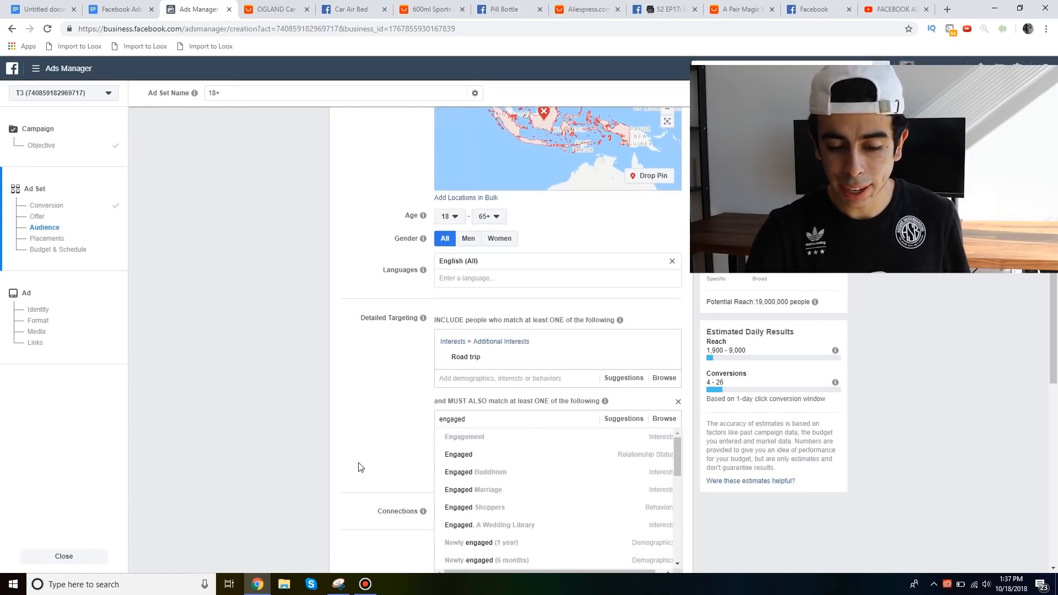
pyautogui.click(477, 508)
pyautogui.moveTo(376, 391); pyautogui.dragTo(386, 426)
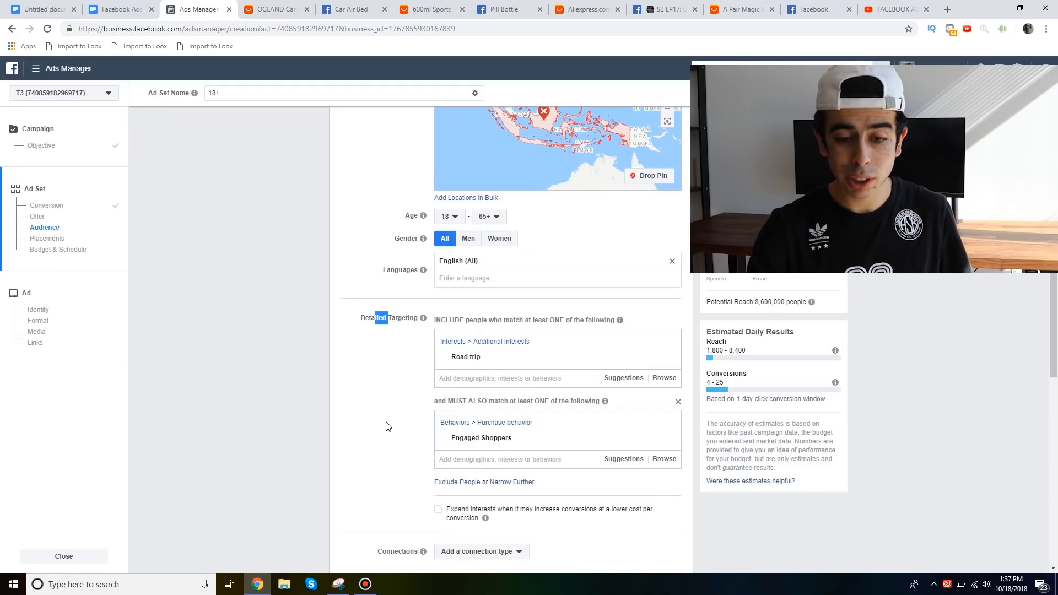
pyautogui.click(385, 425)
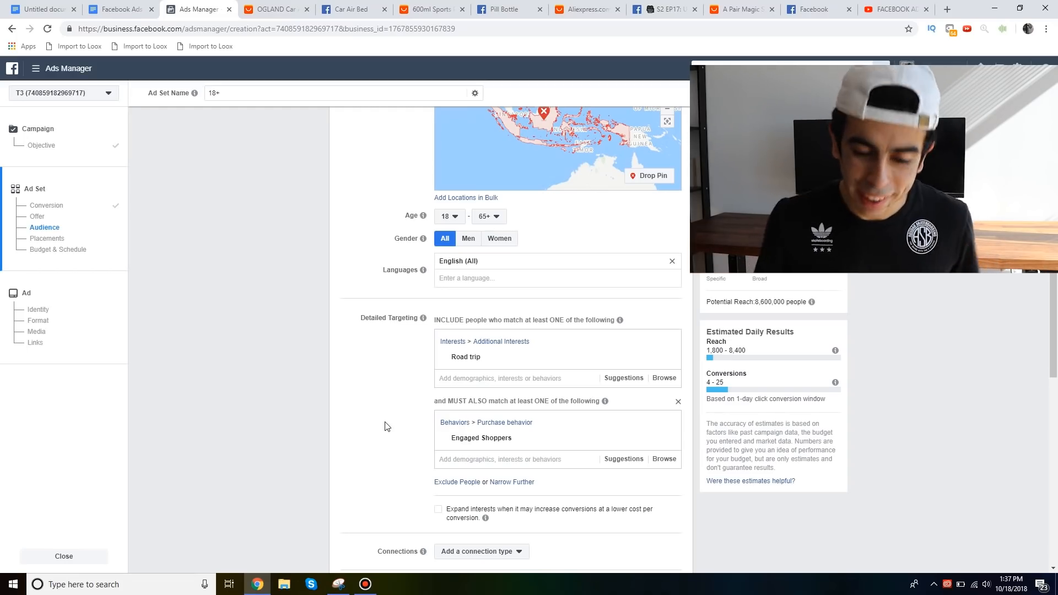
# Switch the ad set to edited placements and remove Facebook Instant Articles, Right Column, Marketplace and Stories
pyautogui.scroll(-2, 385, 426)
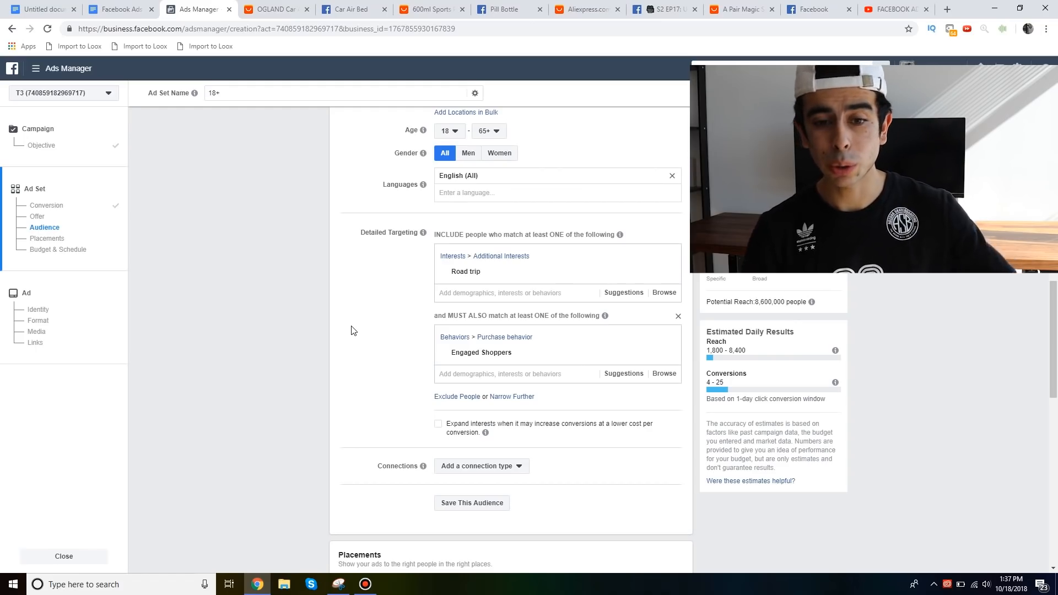
pyautogui.scroll(-5, 349, 331)
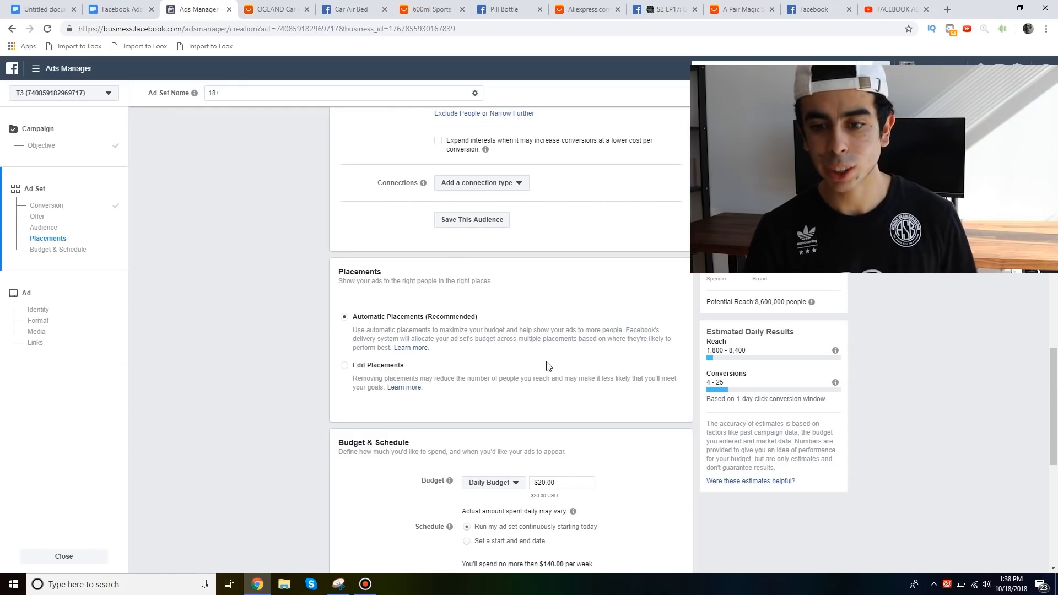
pyautogui.scroll(-1, 548, 365)
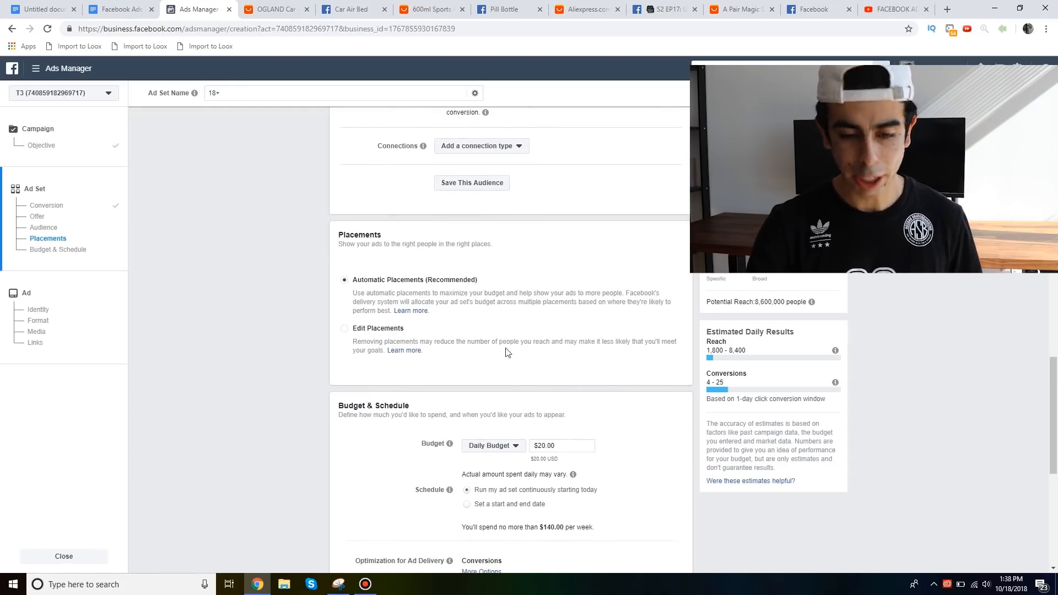
pyautogui.click(386, 329)
pyautogui.scroll(-3, 587, 351)
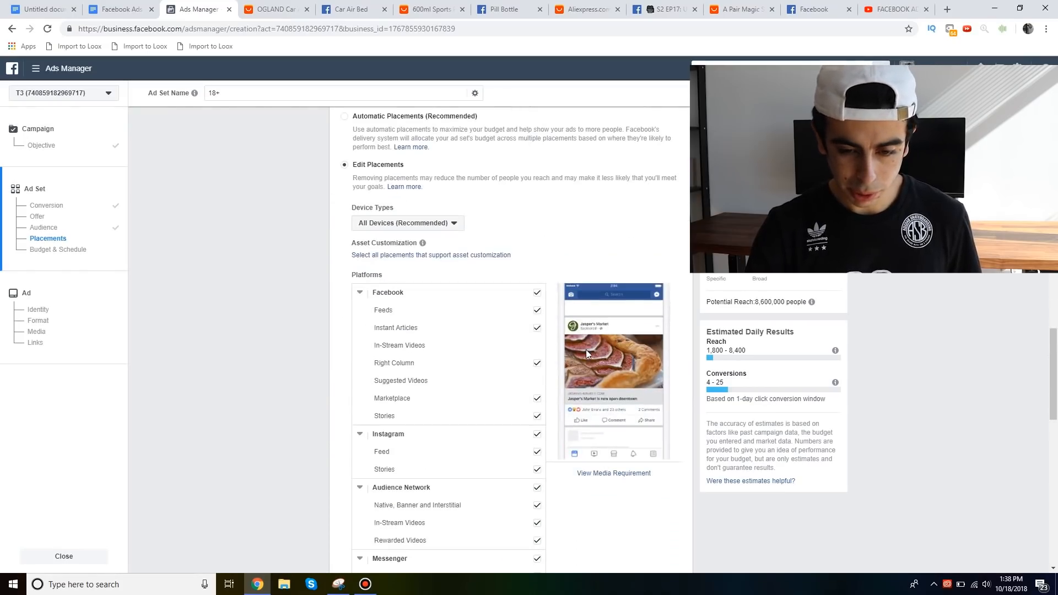
pyautogui.click(538, 330)
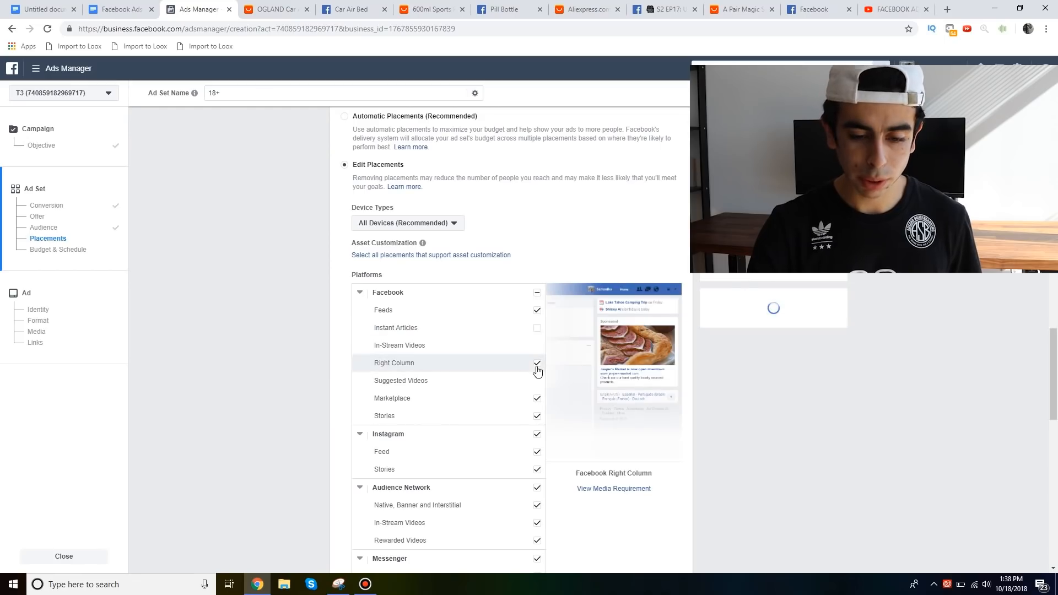
pyautogui.click(538, 366)
pyautogui.click(537, 399)
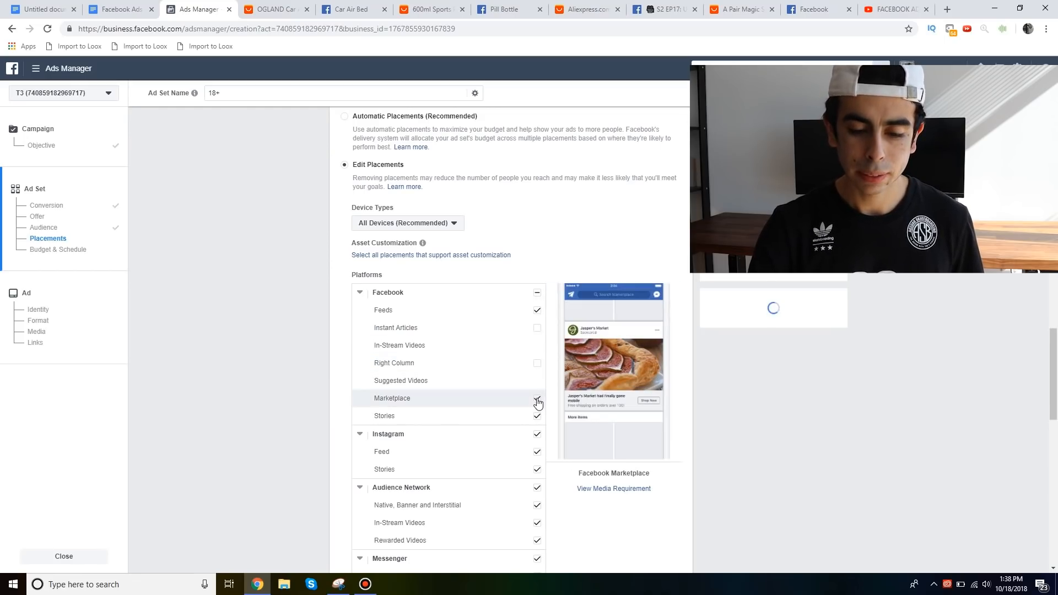
pyautogui.click(537, 417)
# Remove Instagram Stories, the whole Audience Network and Messenger from the ad set's placements
pyautogui.scroll(-2, 538, 417)
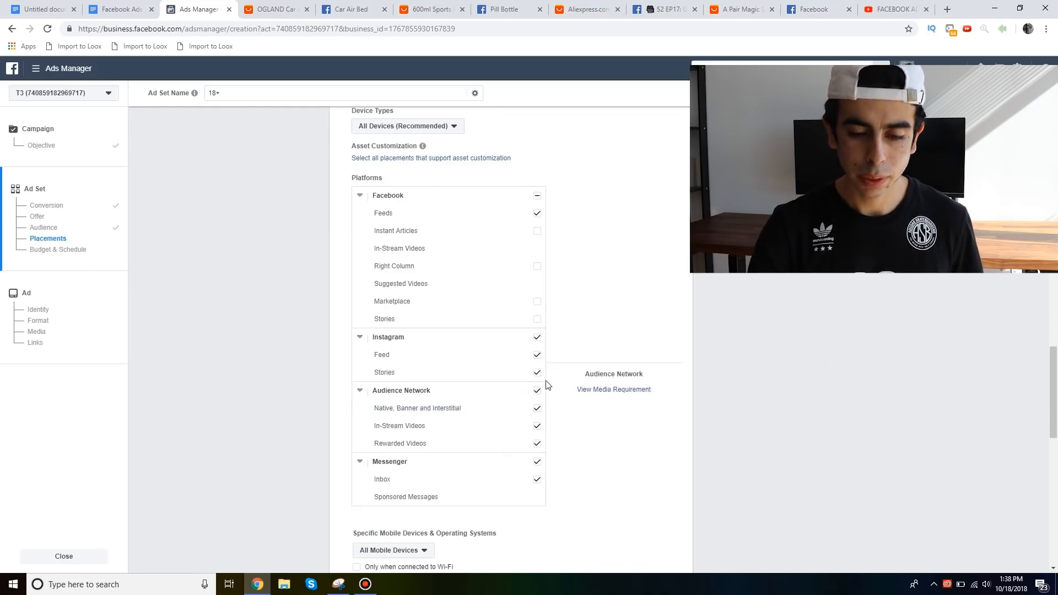
pyautogui.click(537, 373)
pyautogui.click(537, 391)
pyautogui.click(537, 462)
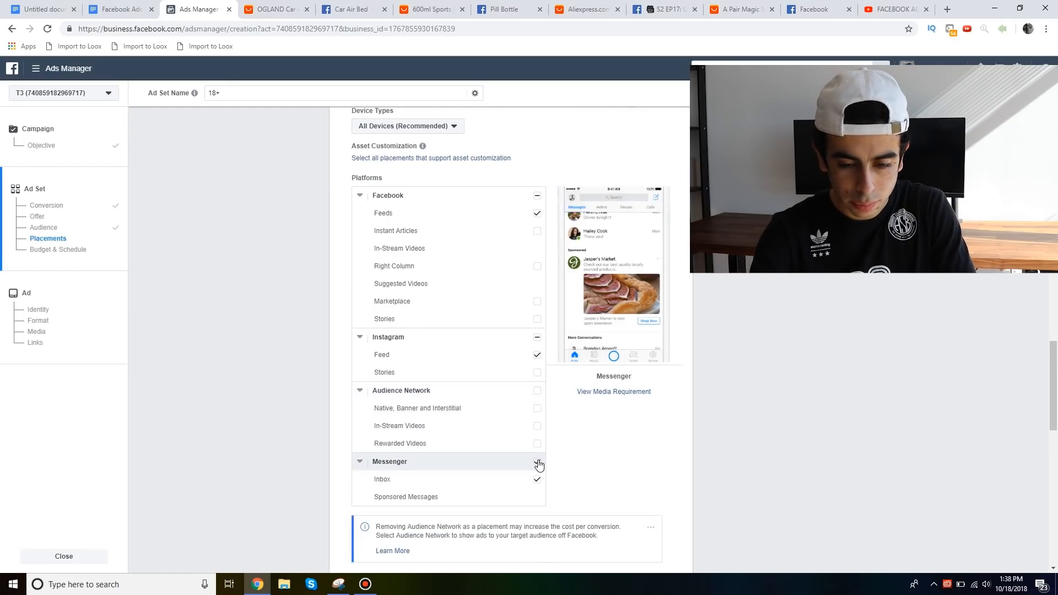
# Examine the device type choices and mobile device settings for the edited placements
pyautogui.scroll(-5, 538, 463)
pyautogui.scroll(-1, 477, 460)
pyautogui.scroll(5, 474, 459)
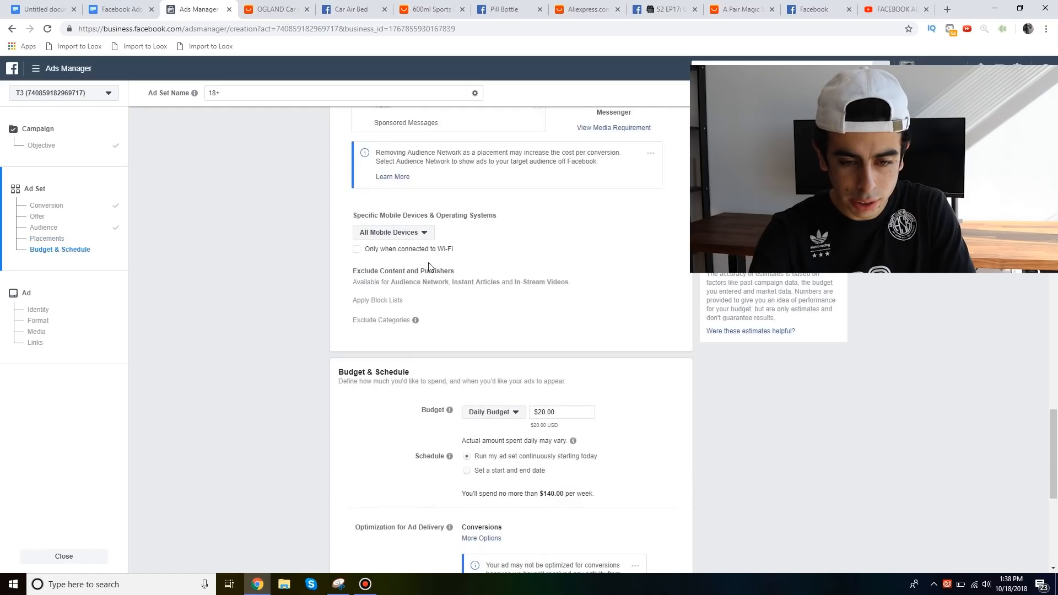
pyautogui.scroll(3, 496, 286)
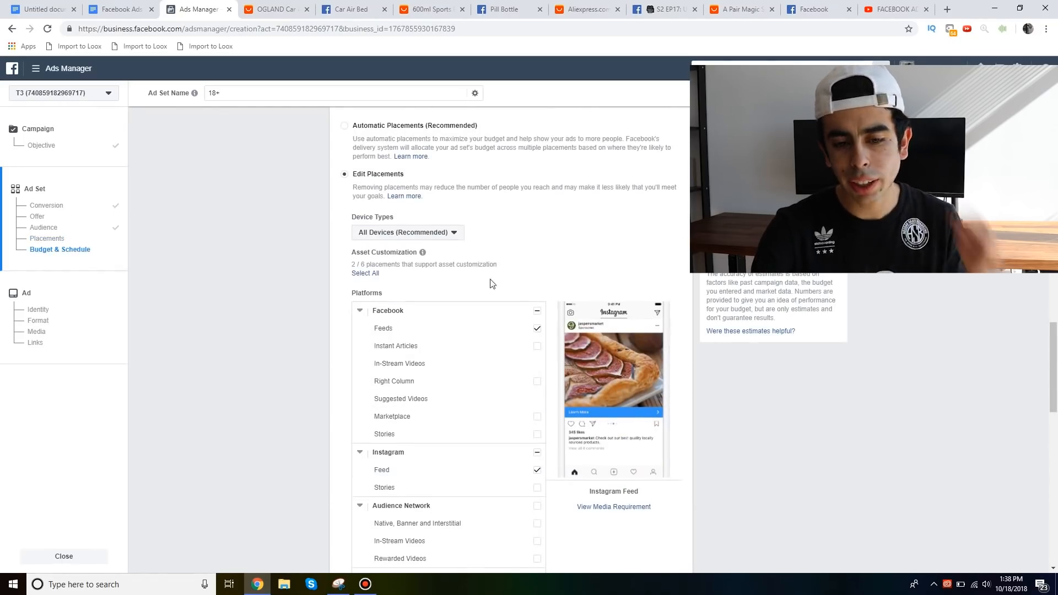
pyautogui.click(439, 242)
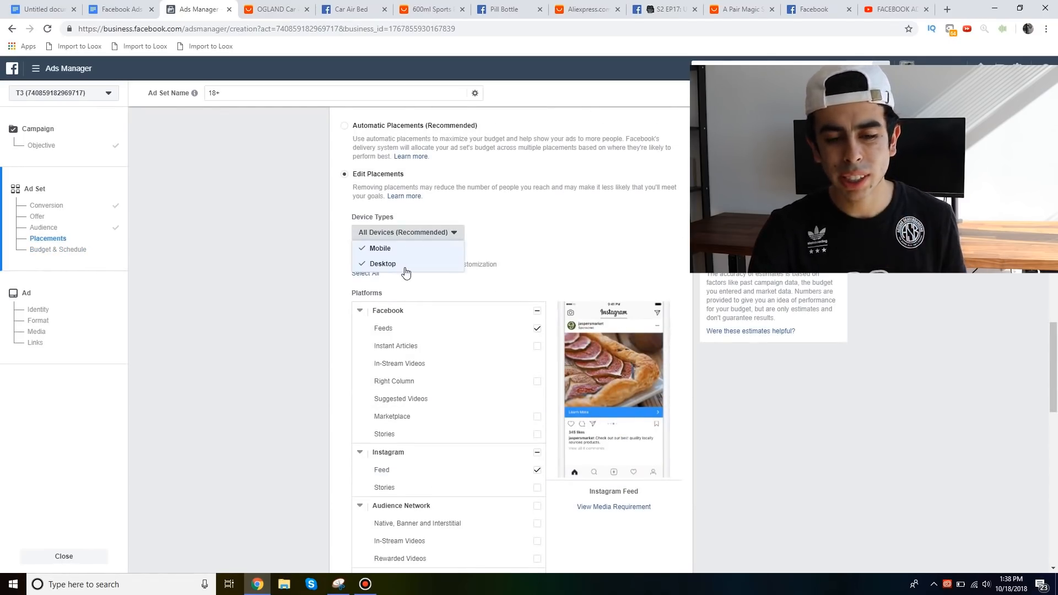
pyautogui.click(571, 252)
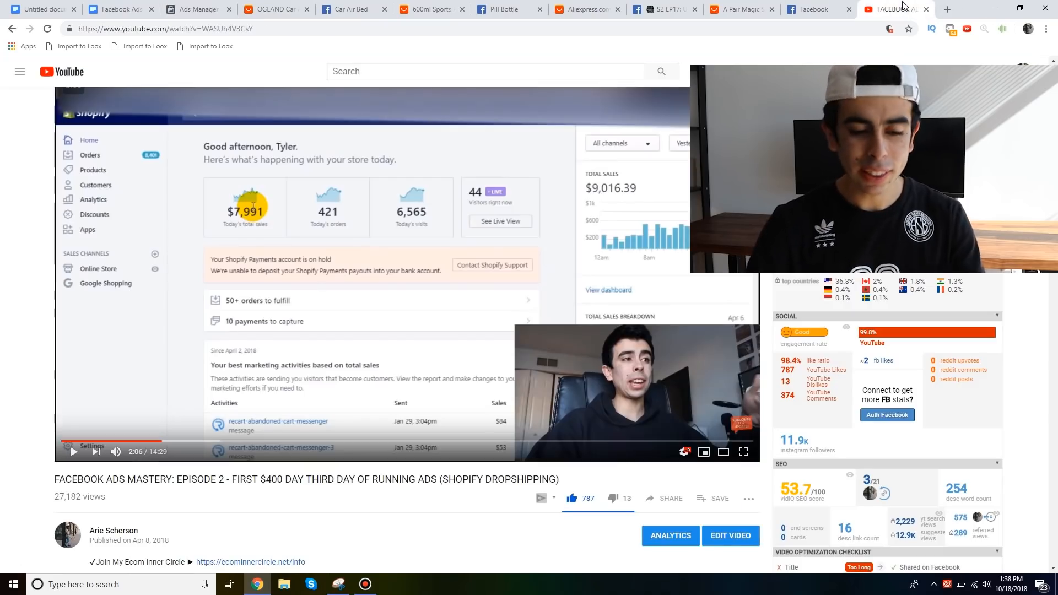
# View the Facebook Ads Mastery Episode 2 video and the AliExpress car air bed listing, and return to Ads Manager to review the placements
pyautogui.click(903, 9)
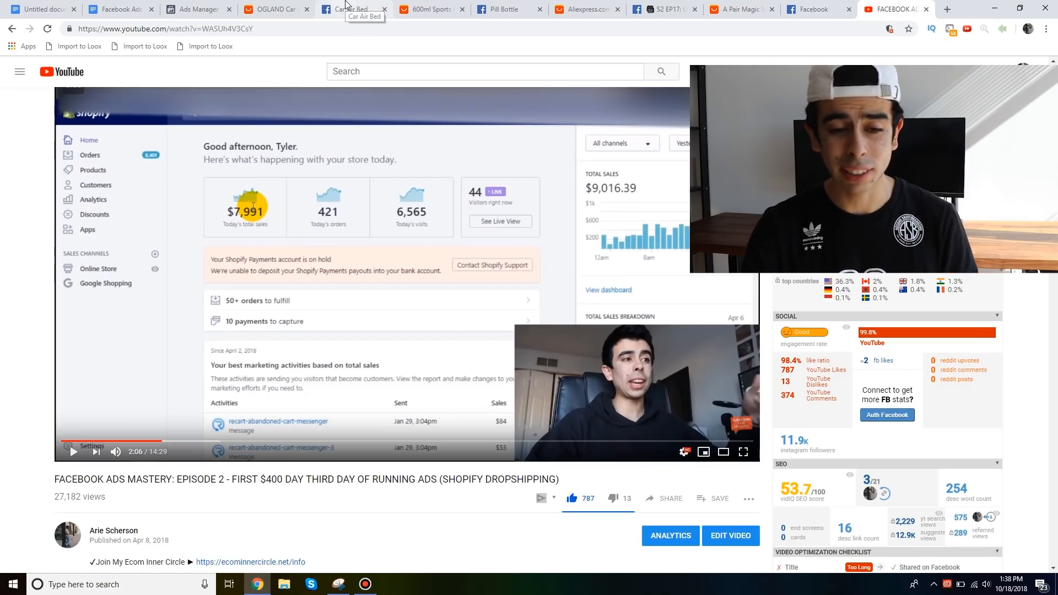
pyautogui.click(289, 4)
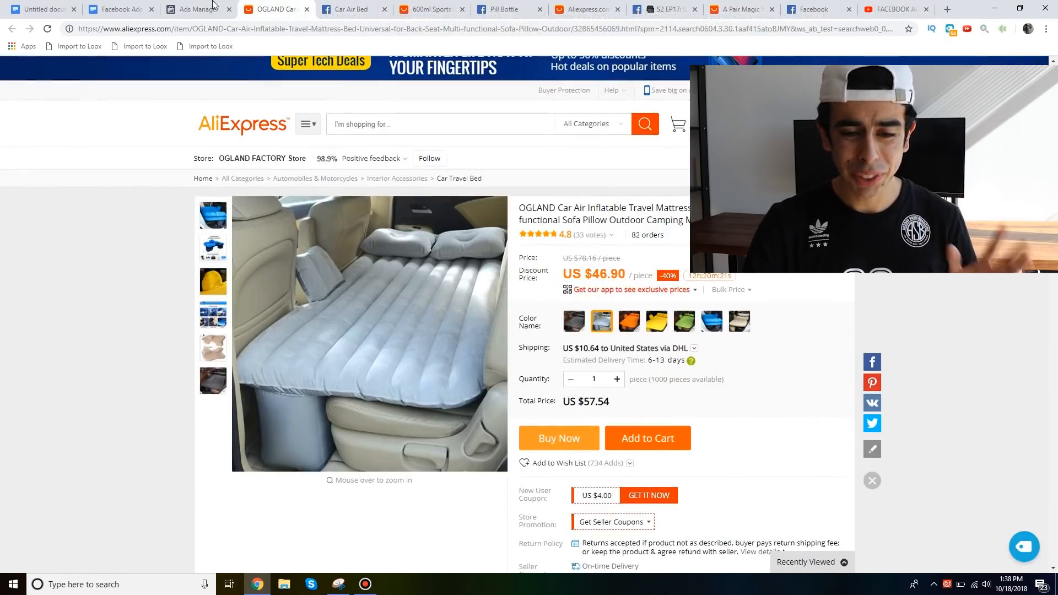
pyautogui.click(199, 9)
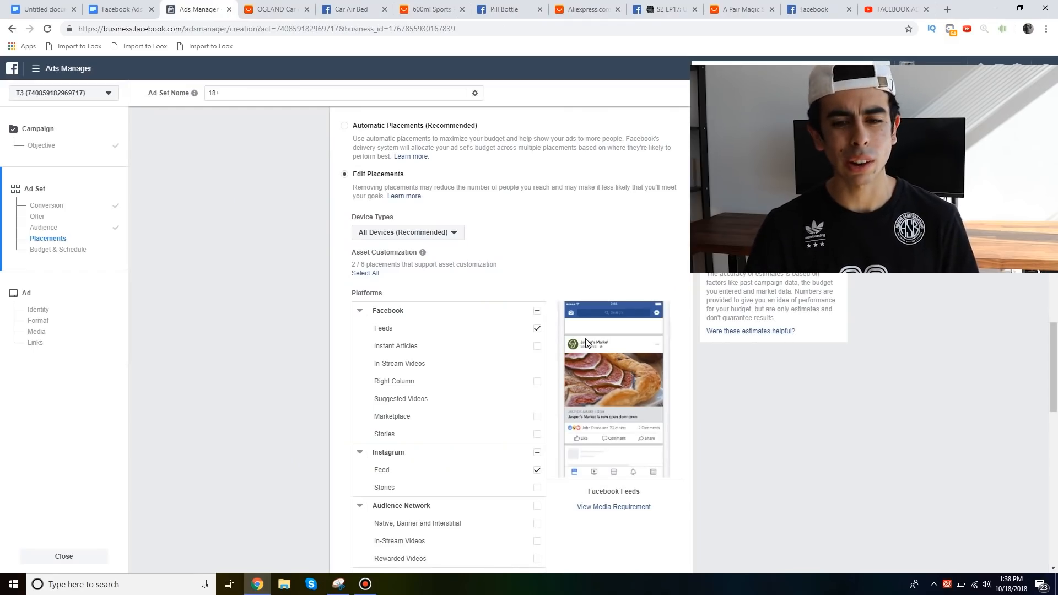
pyautogui.scroll(-3, 587, 343)
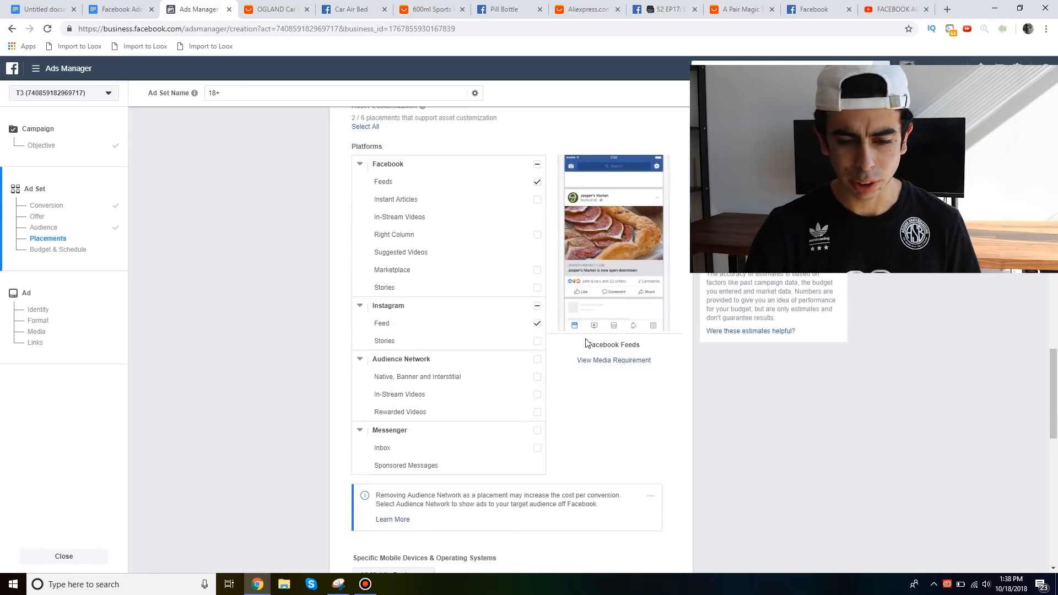
pyautogui.scroll(-4, 627, 498)
pyautogui.scroll(7, 626, 497)
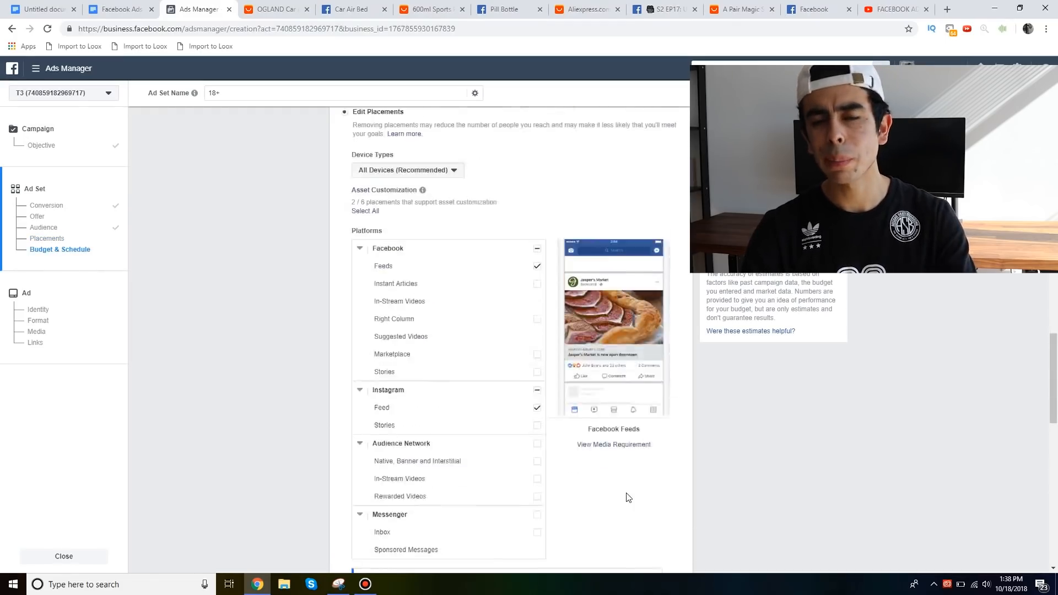
# Set the ad set's daily budget to $5.00
pyautogui.scroll(-8, 626, 498)
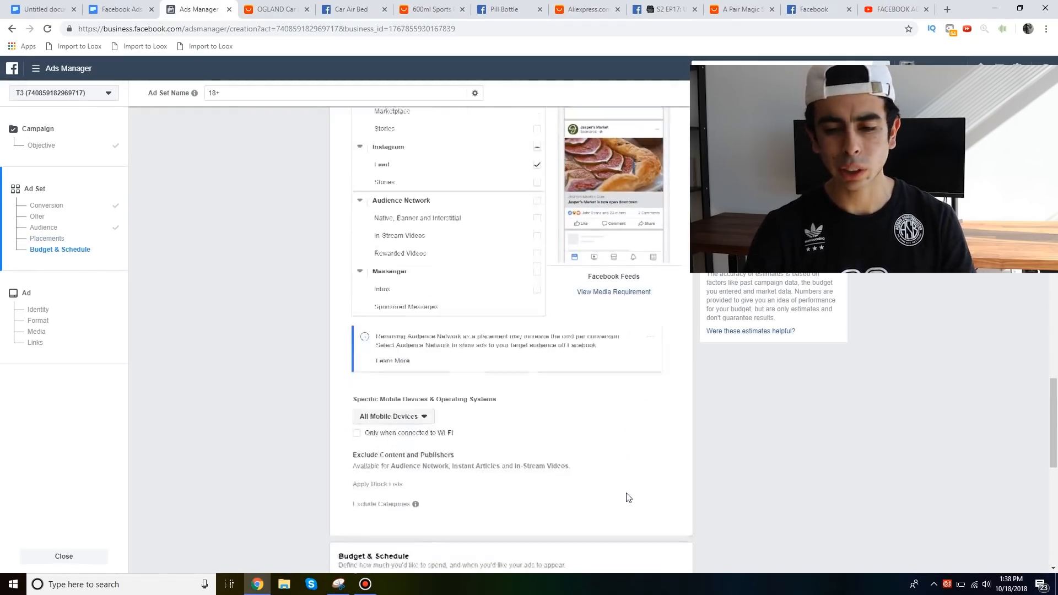
pyautogui.scroll(-3, 628, 497)
pyautogui.click(562, 383)
pyautogui.press('BackSpace')
pyautogui.press('BackSpace')
pyautogui.press('BackSpace')
pyautogui.press('BackSpace')
pyautogui.press('BackSpace')
pyautogui.press('BackSpace')
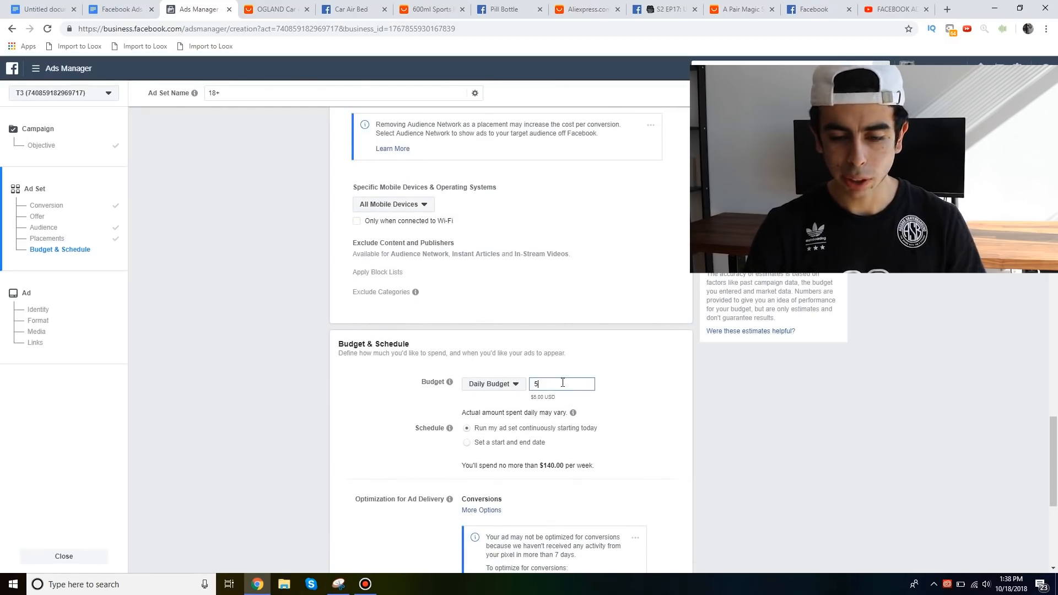
pyautogui.click(671, 384)
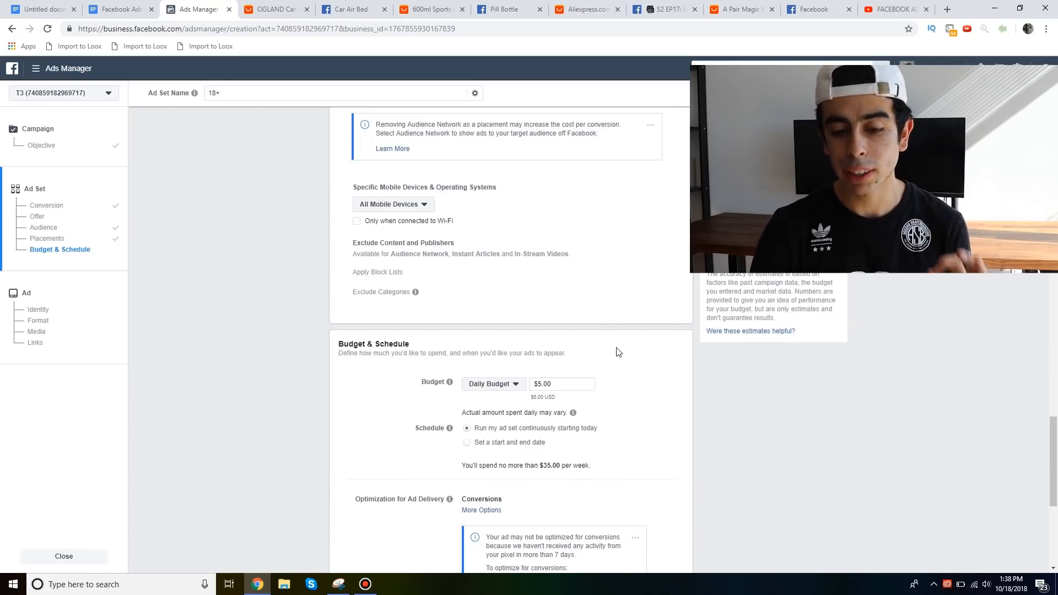
# Schedule the ad set with a start and end date, starting on Oct 19, 2018
pyautogui.scroll(-4, 617, 351)
pyautogui.scroll(4, 617, 352)
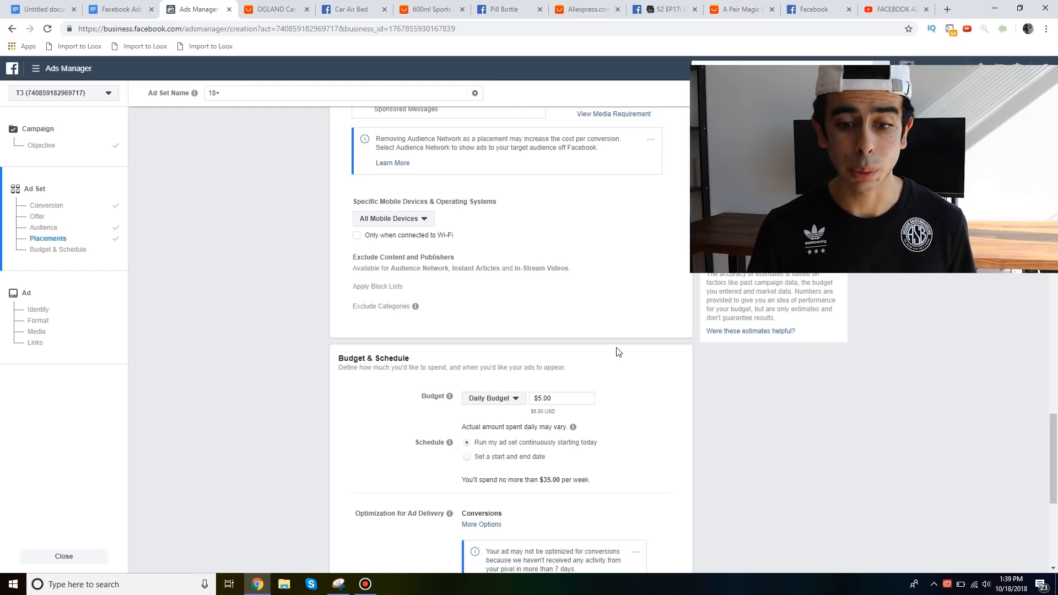
pyautogui.scroll(-4, 617, 351)
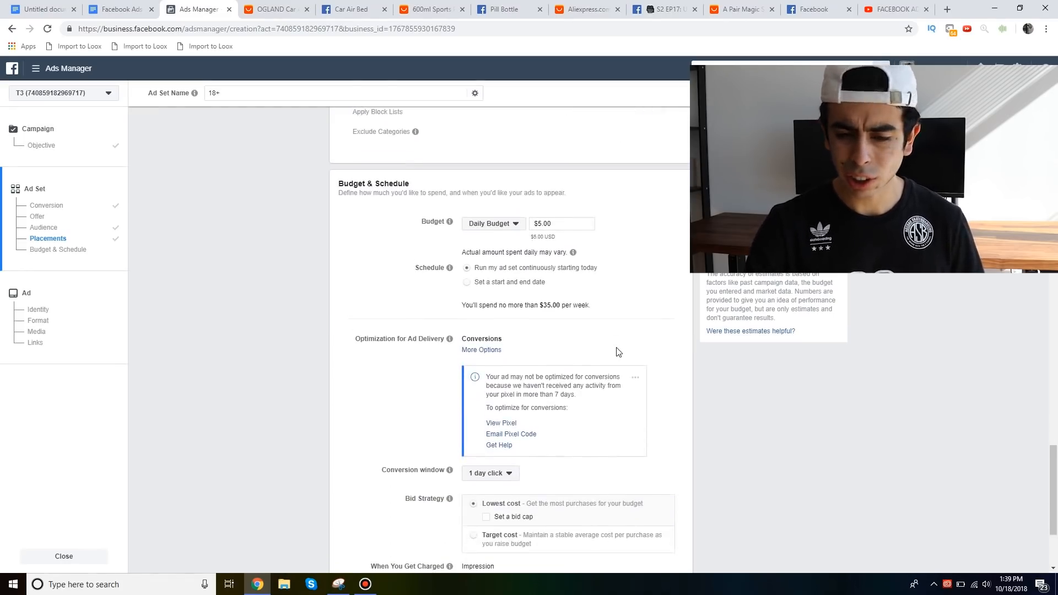
pyautogui.click(509, 241)
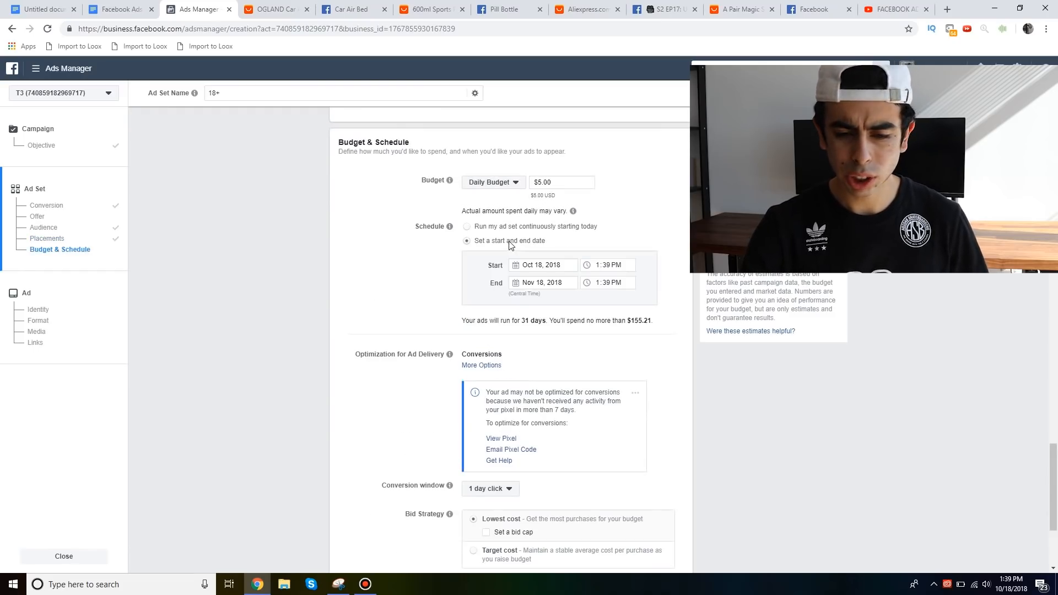
pyautogui.click(529, 265)
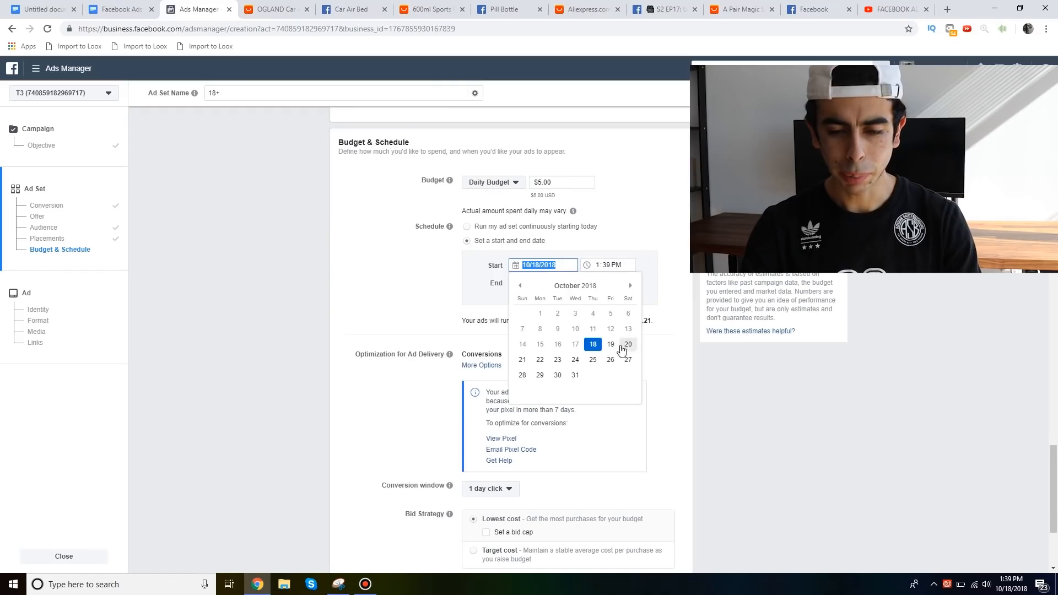
pyautogui.click(612, 349)
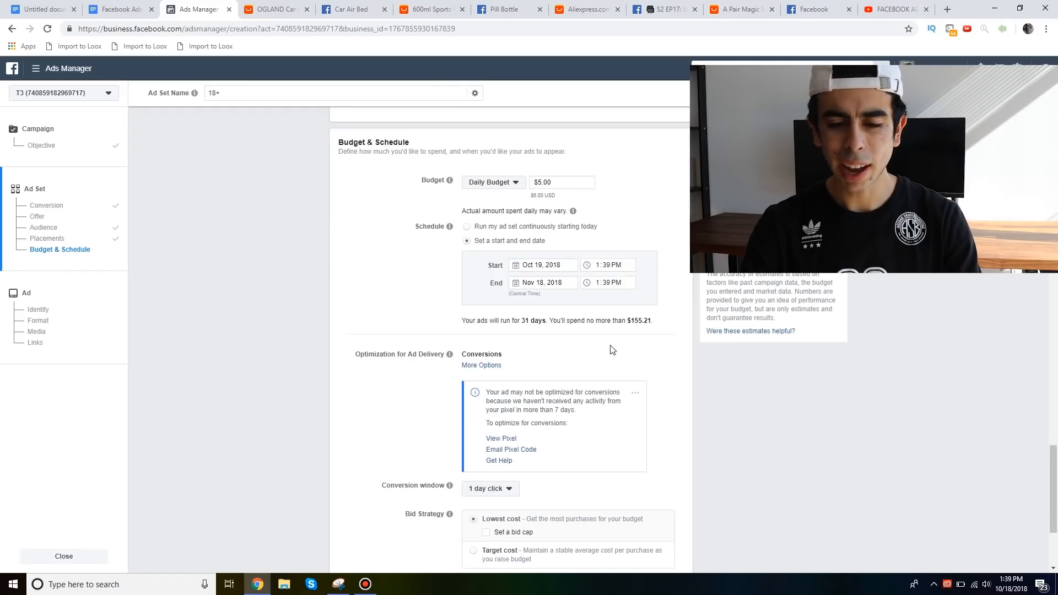
# Set the ad set's start time to 12:00 AM
pyautogui.click(599, 266)
pyautogui.write('2')
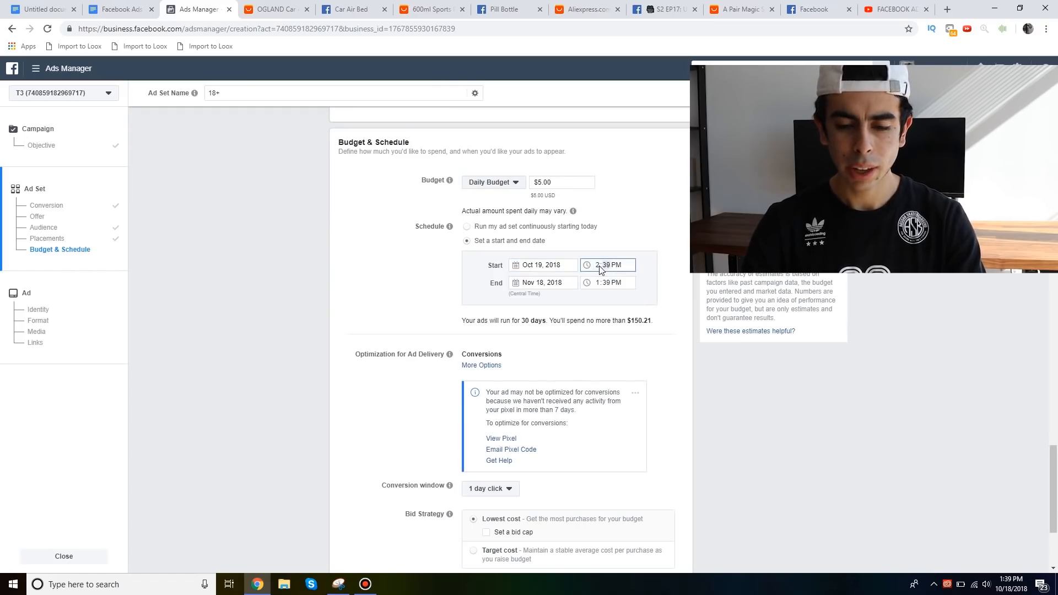
pyautogui.click(613, 266)
pyautogui.write('00')
pyautogui.click(616, 266)
pyautogui.write('a')
pyautogui.click(677, 276)
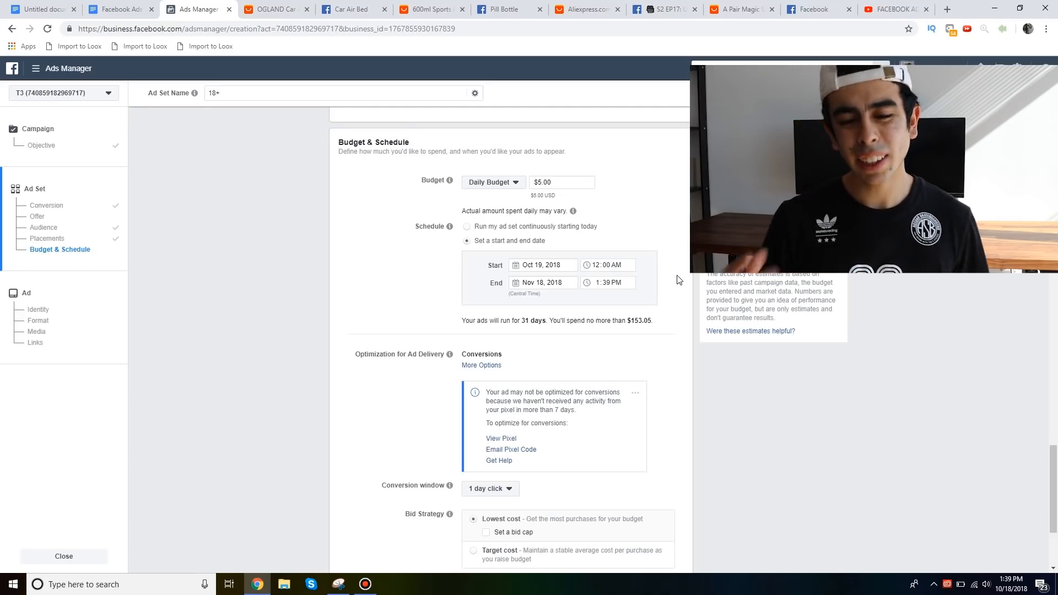
# Set the ad set's end date to Dec 31, 2018
pyautogui.scroll(-1, 679, 280)
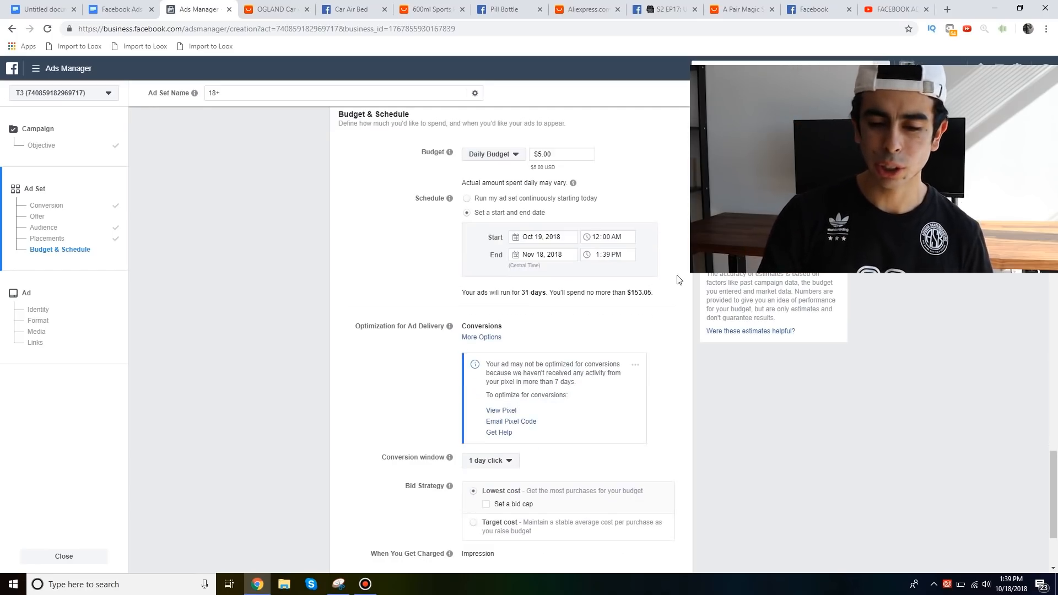
pyautogui.click(549, 253)
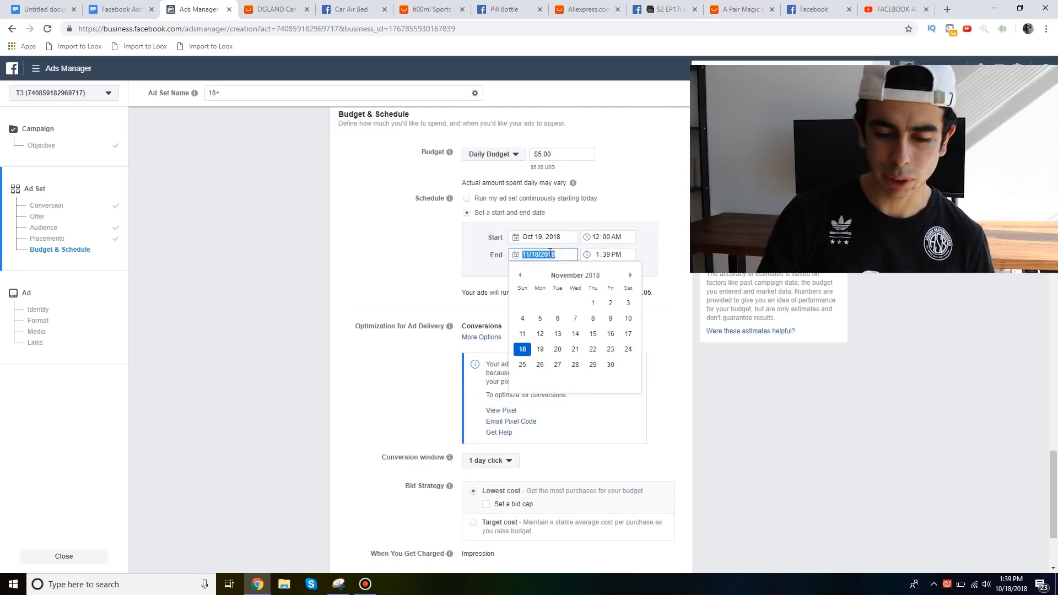
pyautogui.click(630, 275)
pyautogui.click(540, 380)
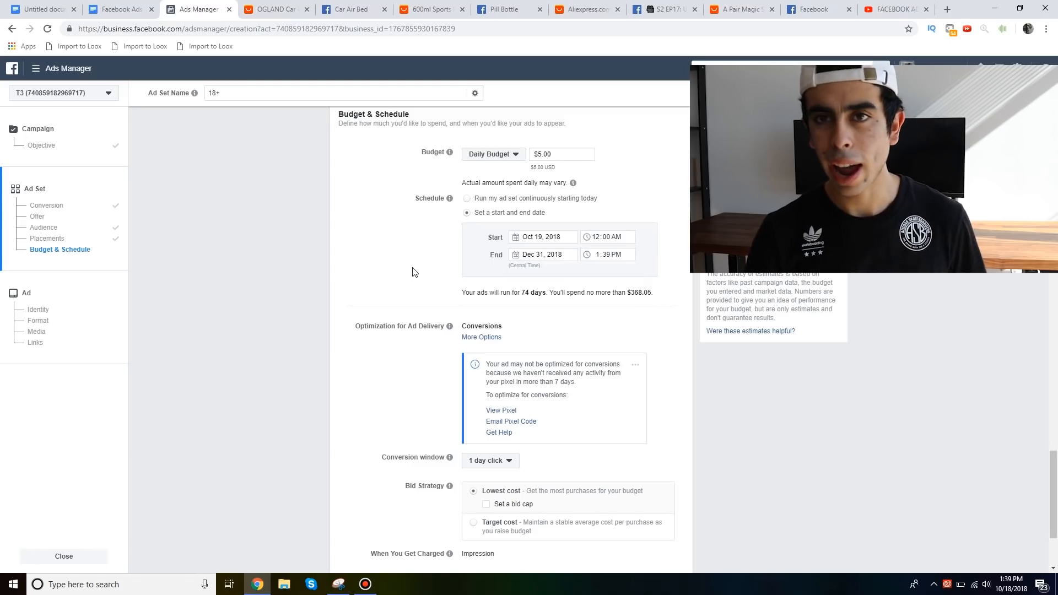
# Check the conversion window rule in the untitled document and set the ad set's window to 7 days click or 1 day view
pyautogui.scroll(-3, 414, 272)
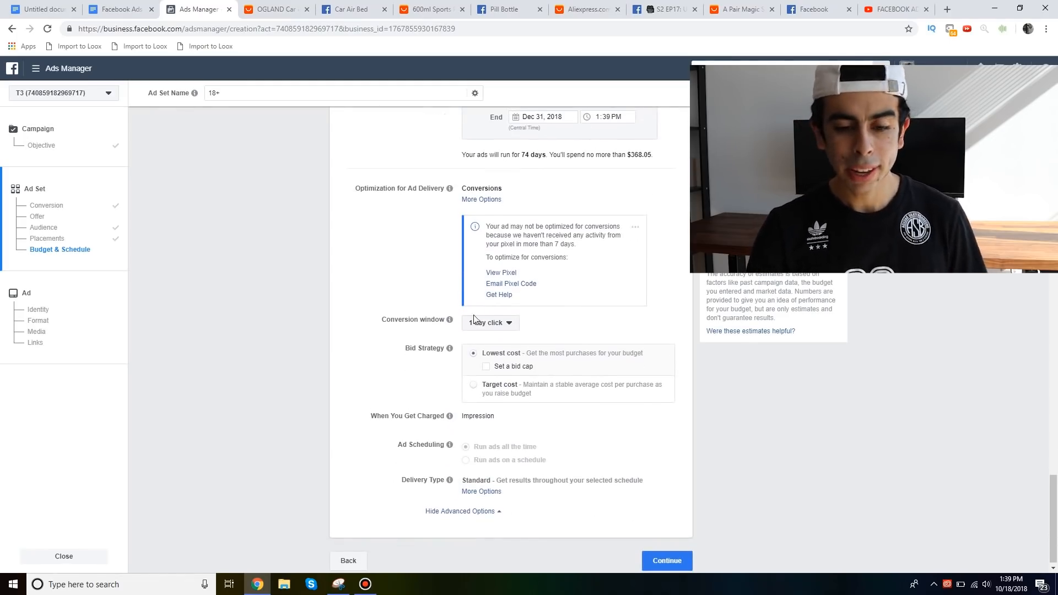
pyautogui.click(44, 9)
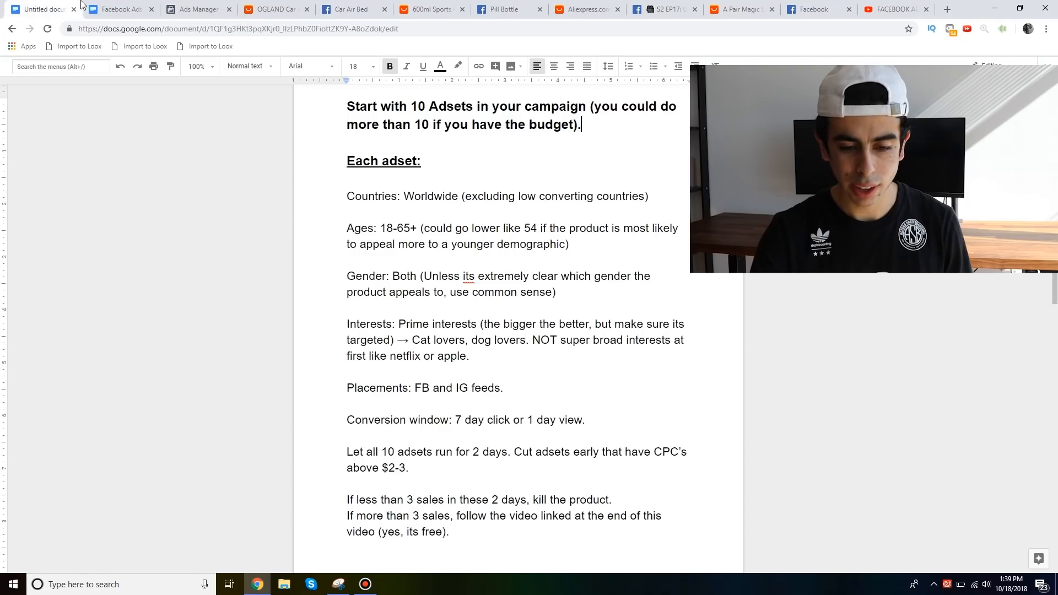
pyautogui.scroll(-1, 410, 312)
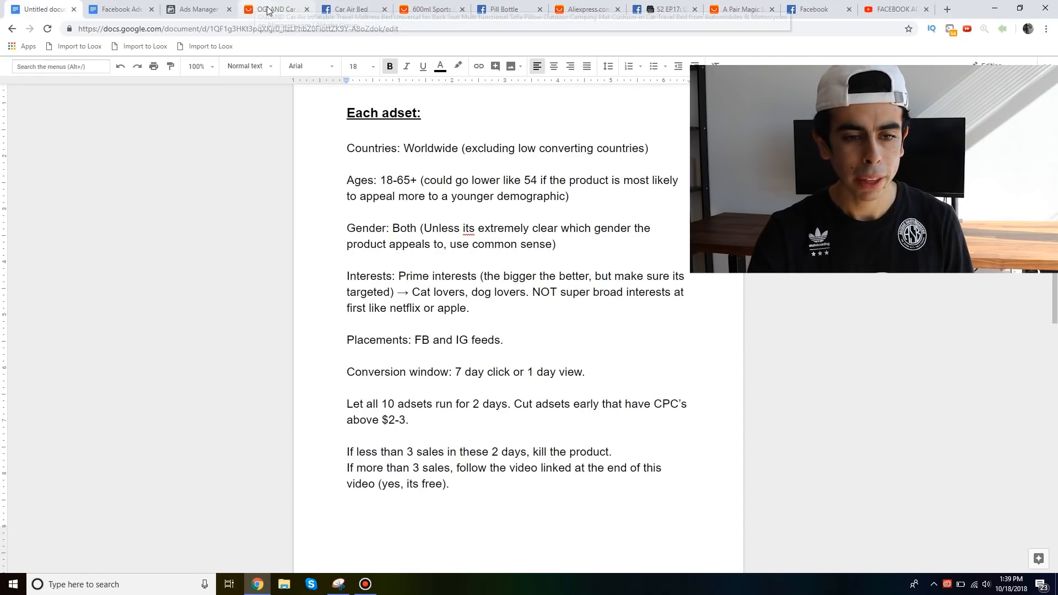
pyautogui.click(194, 6)
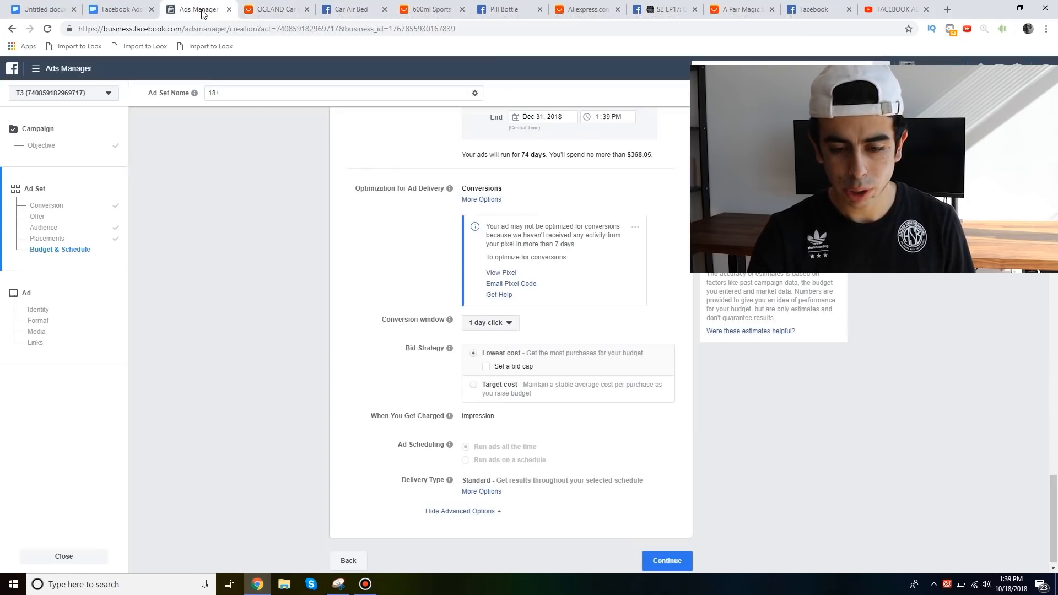
pyautogui.click(501, 329)
pyautogui.click(503, 405)
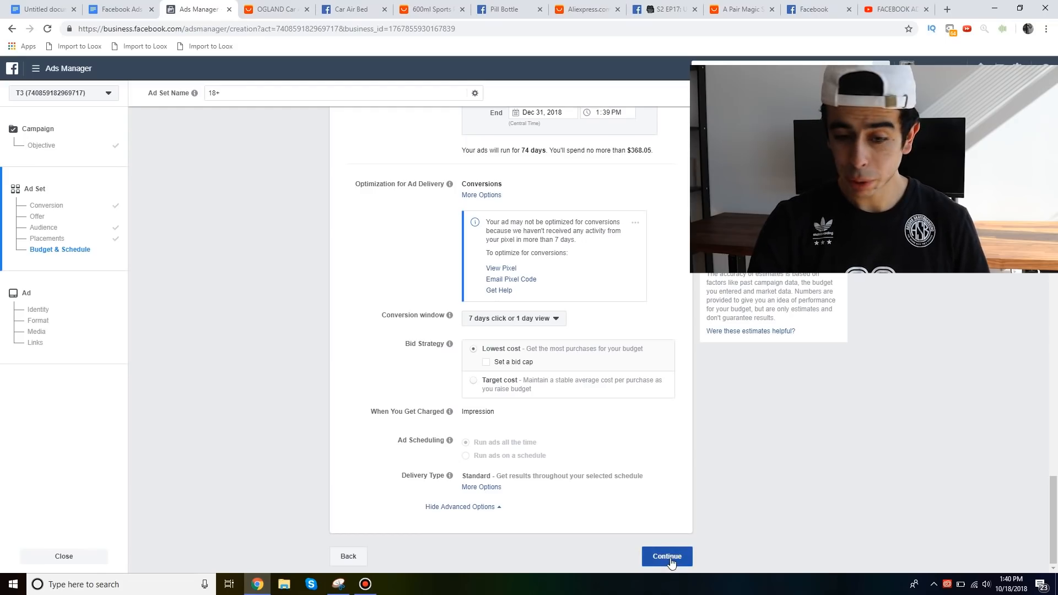
# Continue past the ad set's budget and schedule settings and show the ad sets of the WC - Air Bed campaign
pyautogui.click(671, 559)
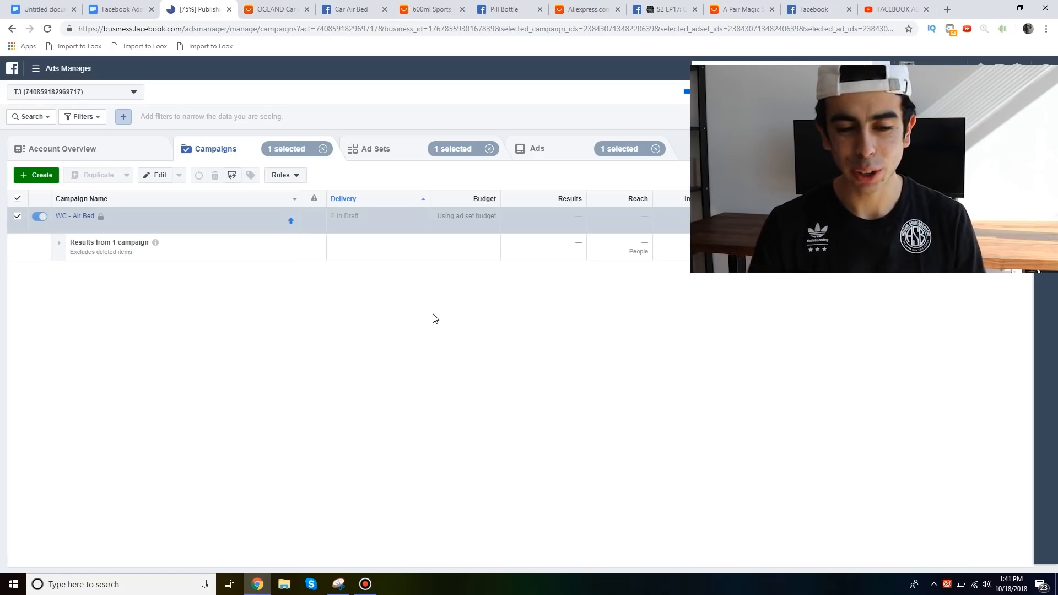
pyautogui.click(374, 152)
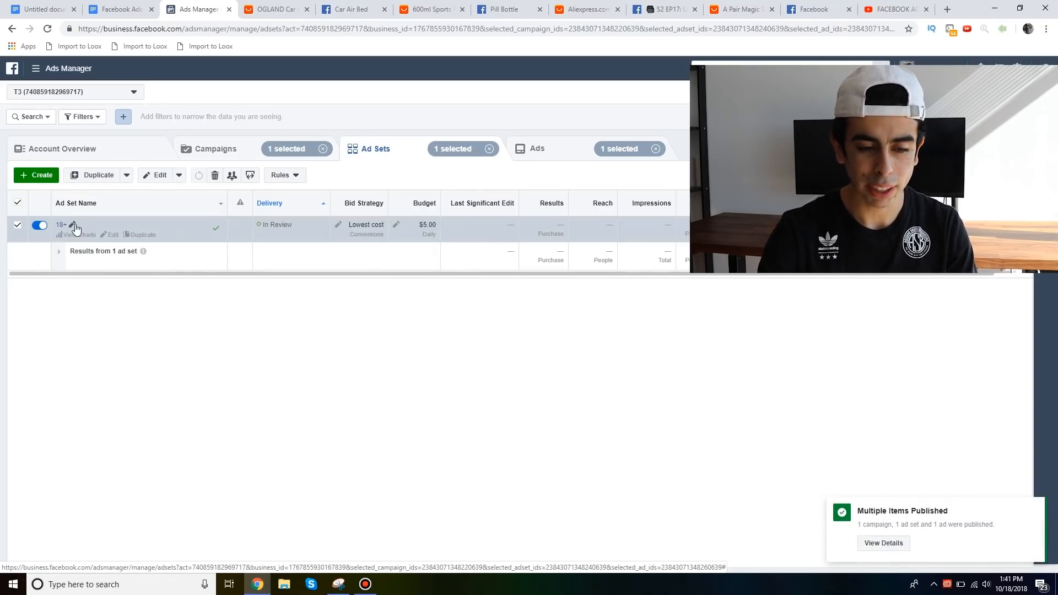
# Rename the 18+ ad set "WW - Roadtrips/ES - 8.6m" and publish the change
pyautogui.click(111, 234)
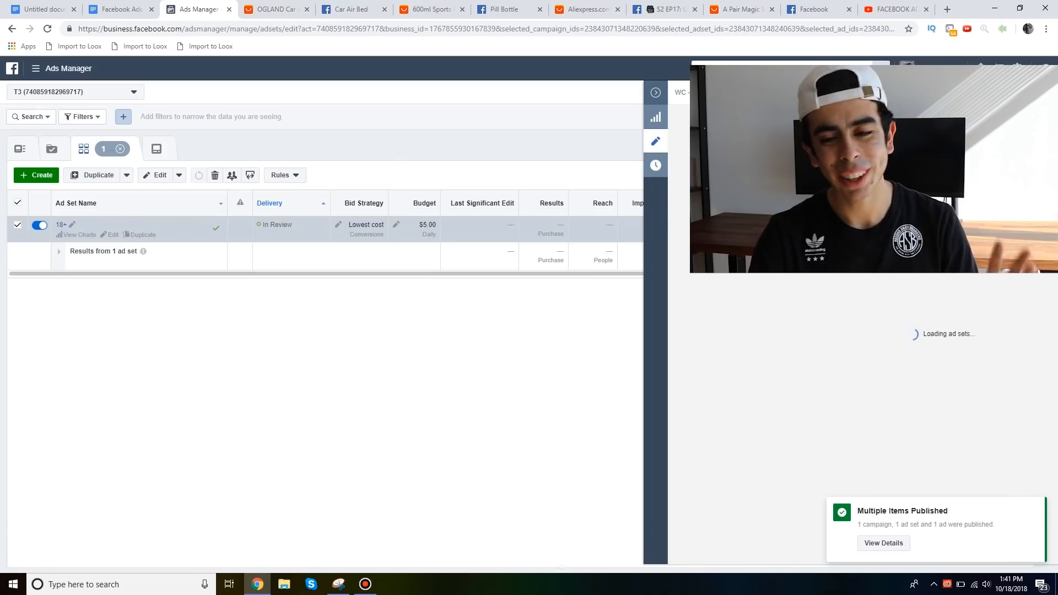
pyautogui.tripleClick(676, 128)
pyautogui.write('WW')
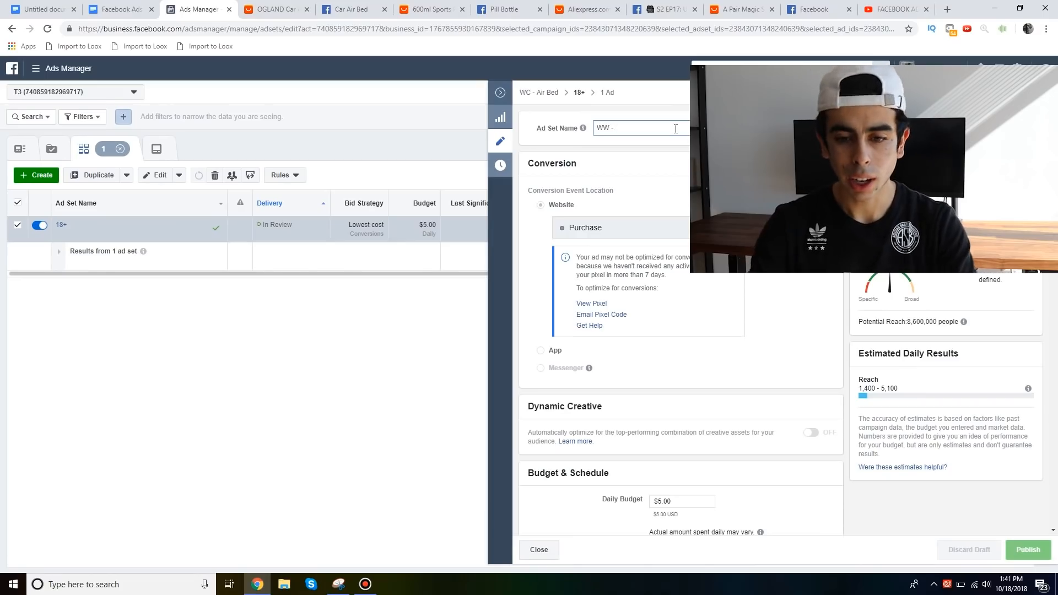
pyautogui.write(' - Roadtrips')
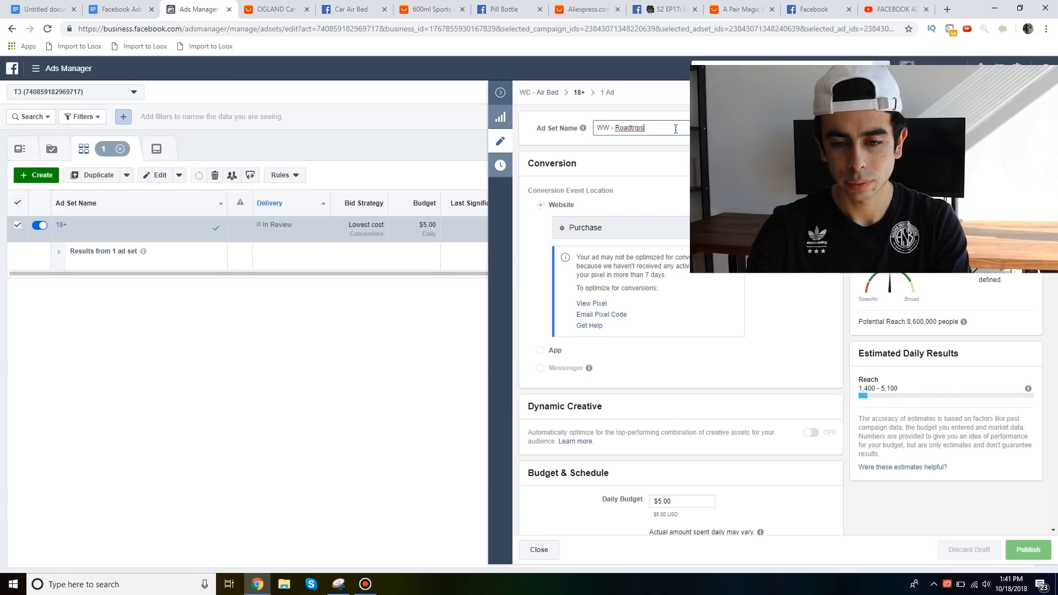
pyautogui.write('/ES')
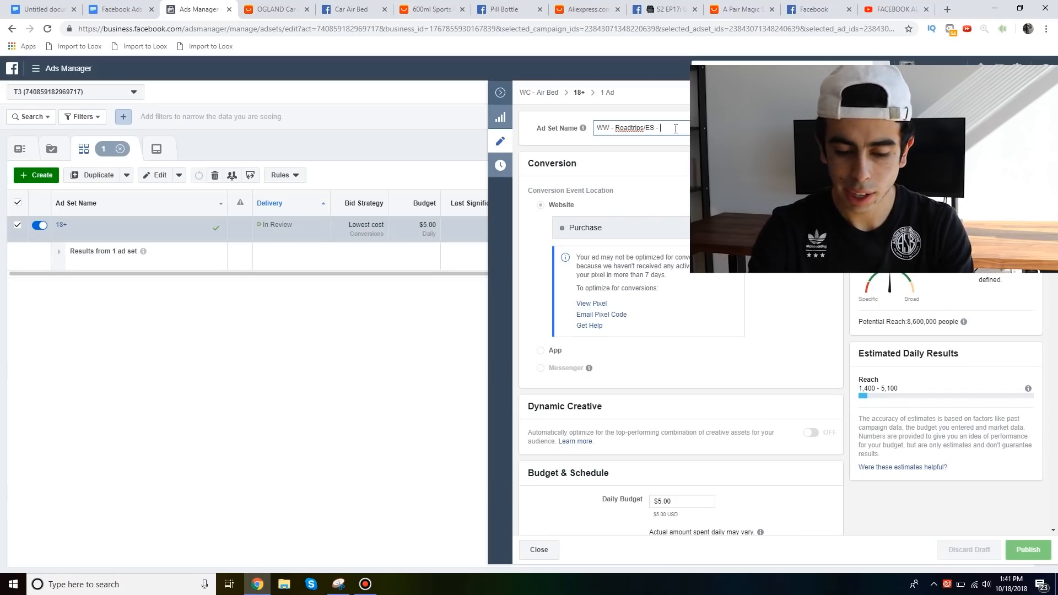
pyautogui.write(' - 8.6m')
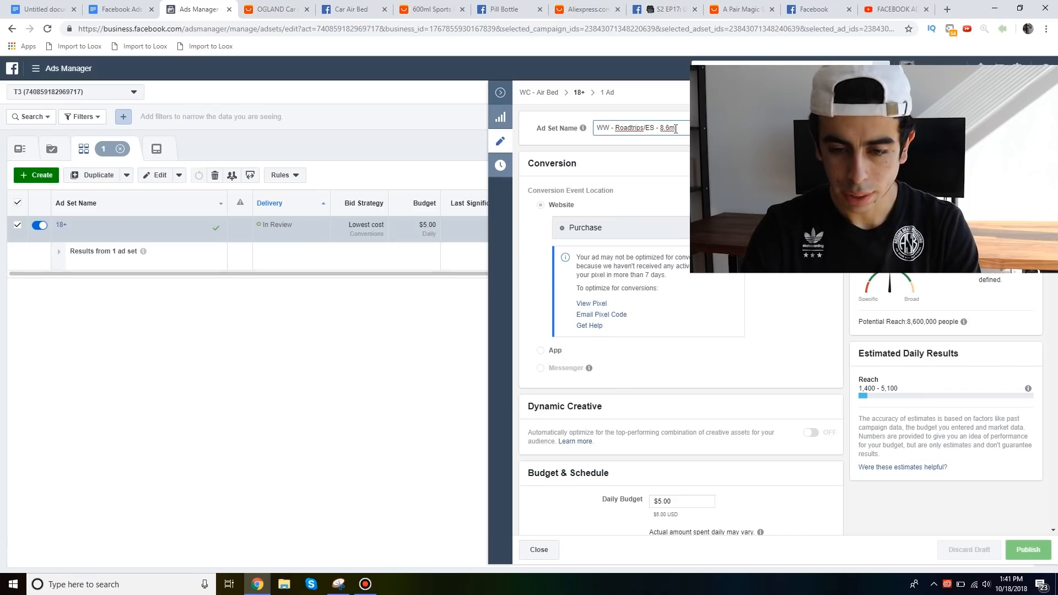
pyautogui.write(' - $5')
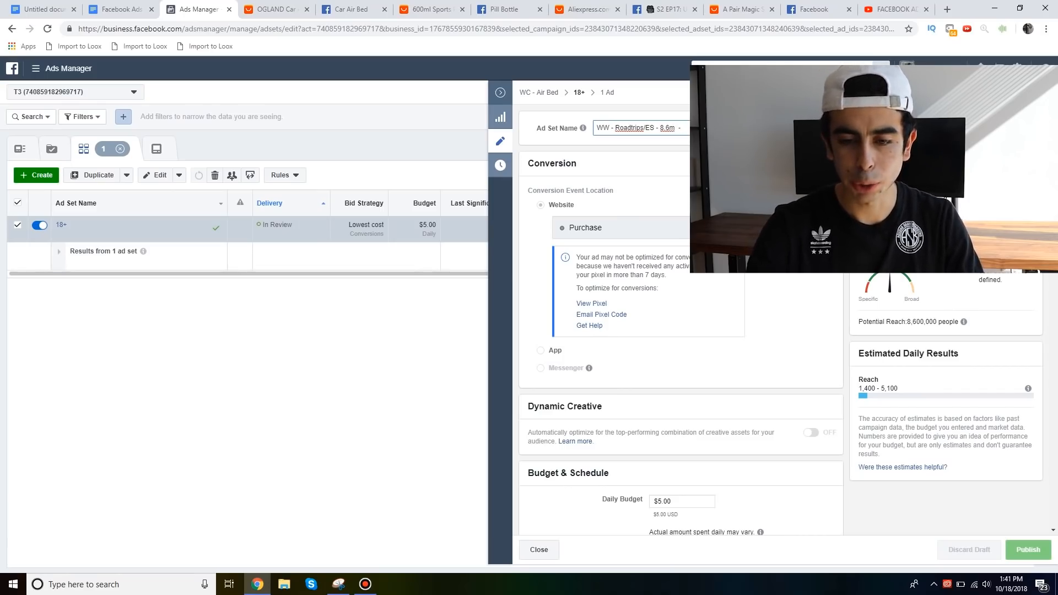
pyautogui.click(516, 216)
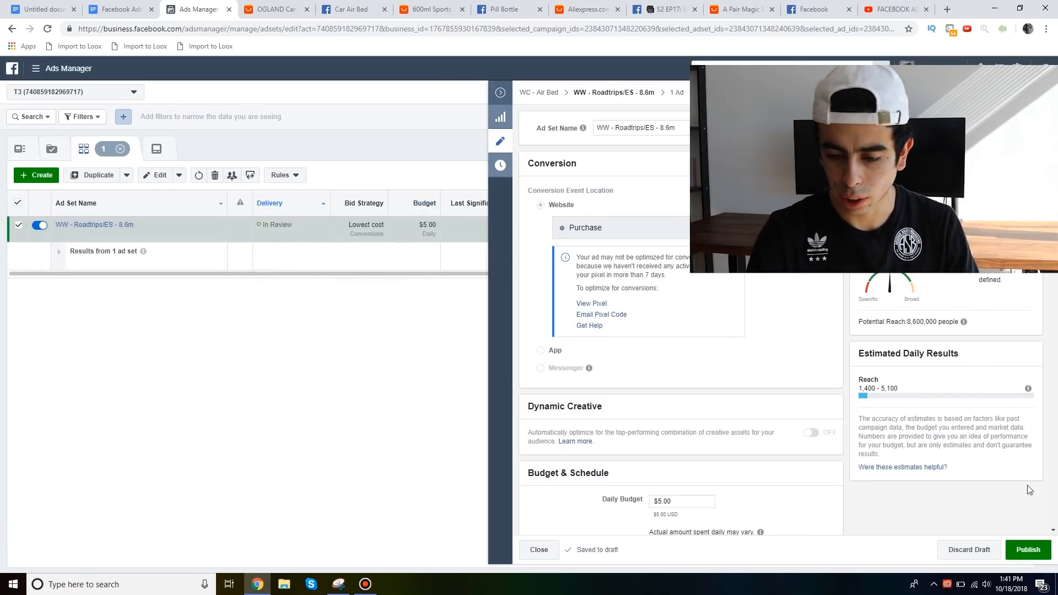
pyautogui.click(1028, 549)
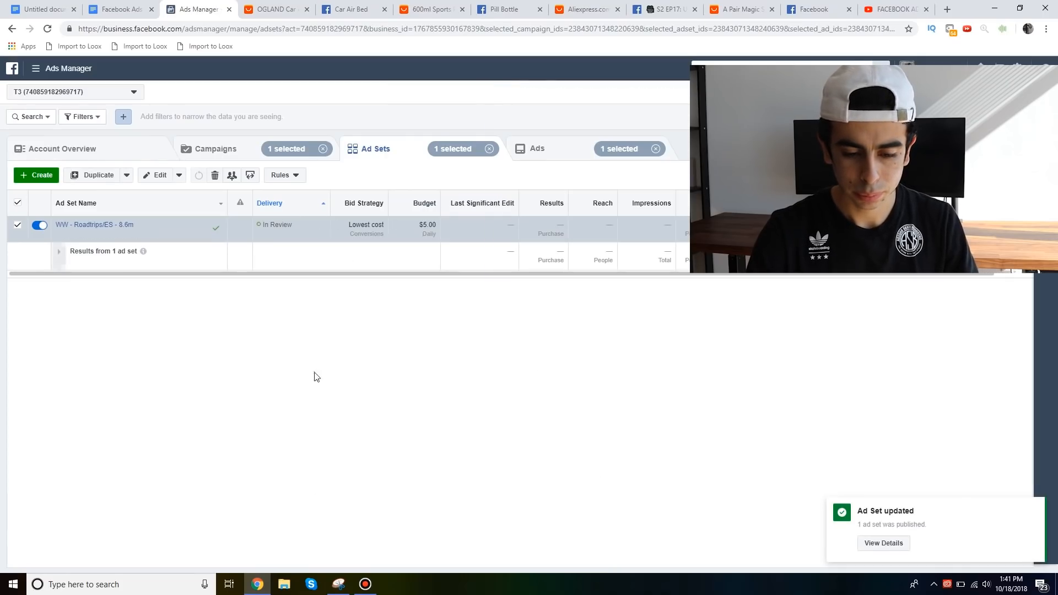
pyautogui.click(365, 584)
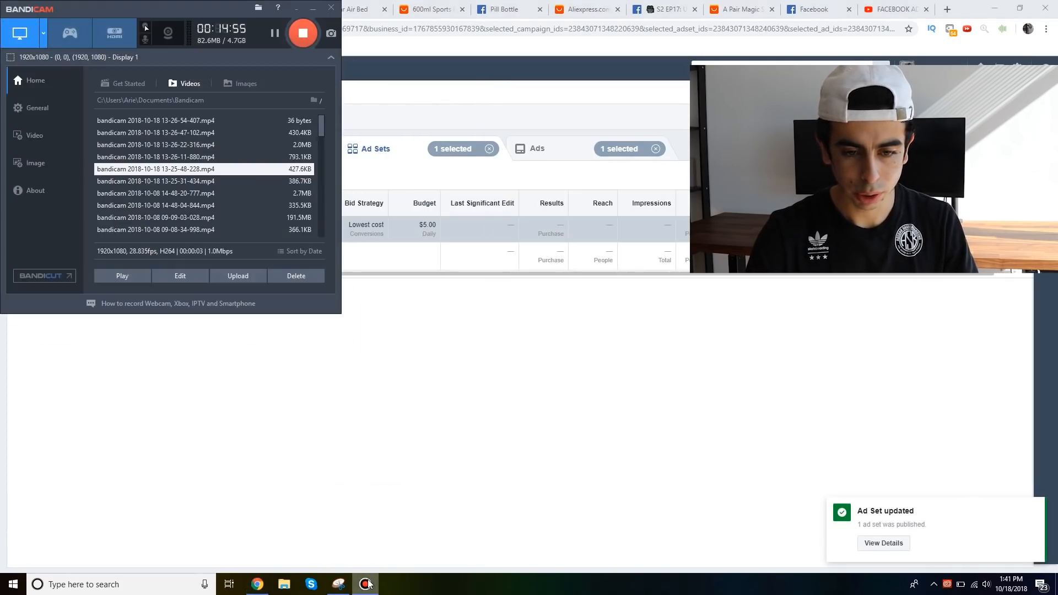
pyautogui.click(365, 584)
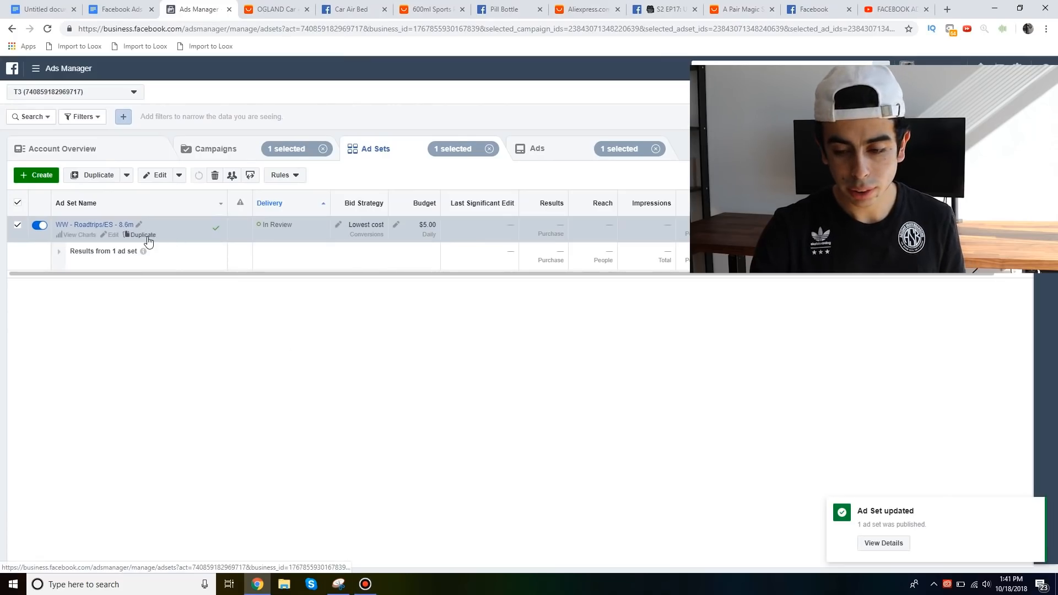
# Duplicate the road trips ad set once into its original campaign and replace the copy's Road trip interest with Backpacking (travel)
pyautogui.hotkey('ctrl', 'd')
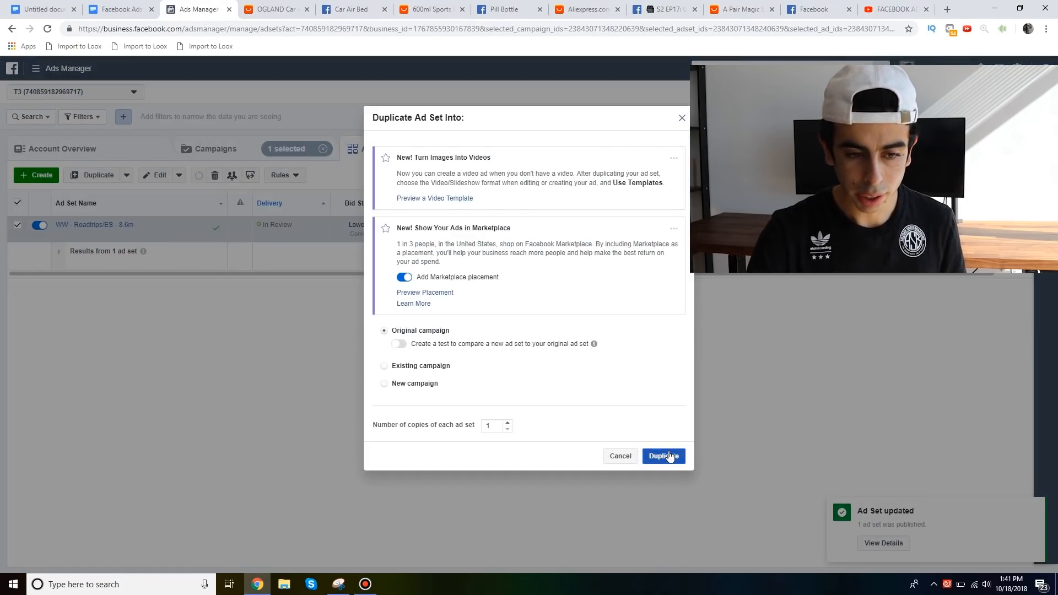
pyautogui.click(665, 456)
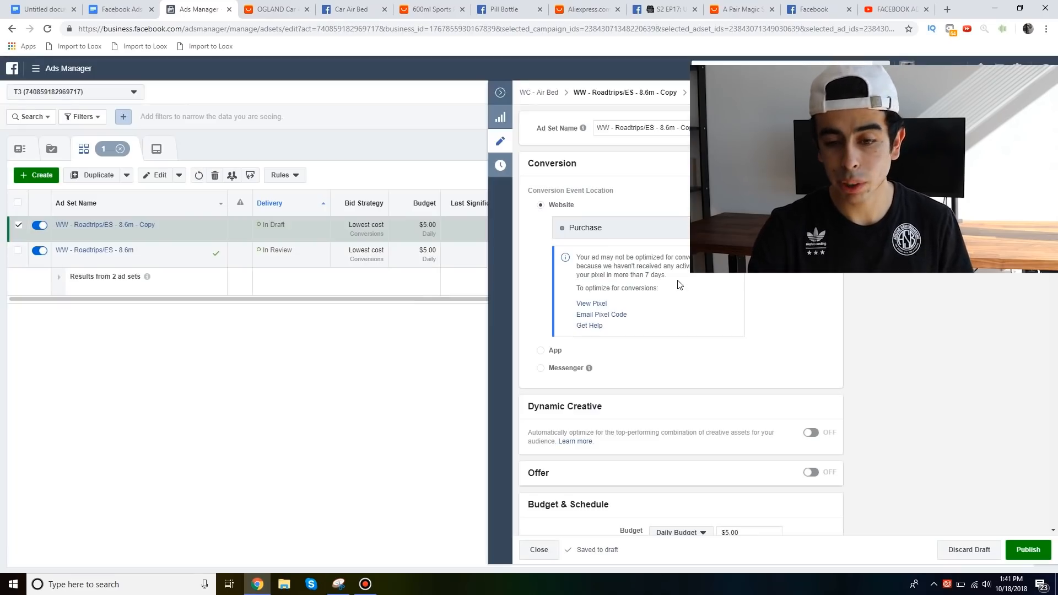
pyautogui.scroll(-15, 747, 362)
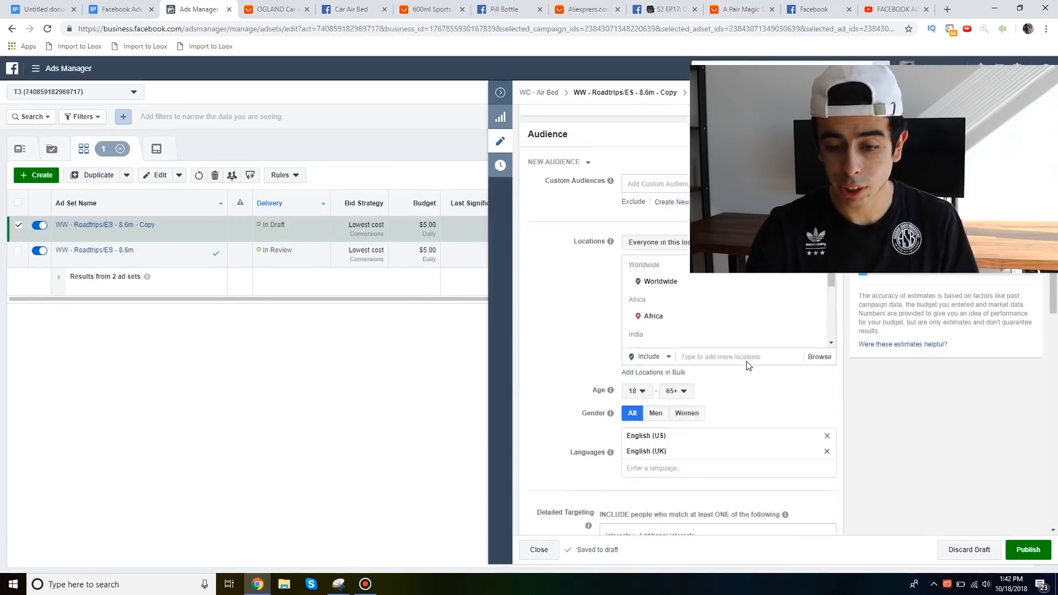
pyautogui.scroll(-1, 766, 380)
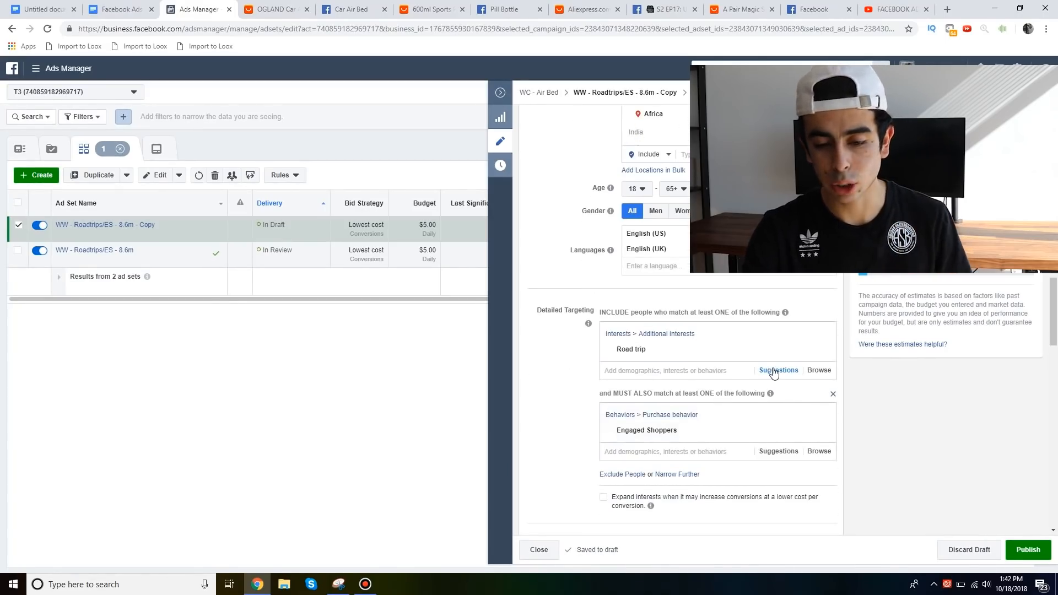
pyautogui.click(770, 371)
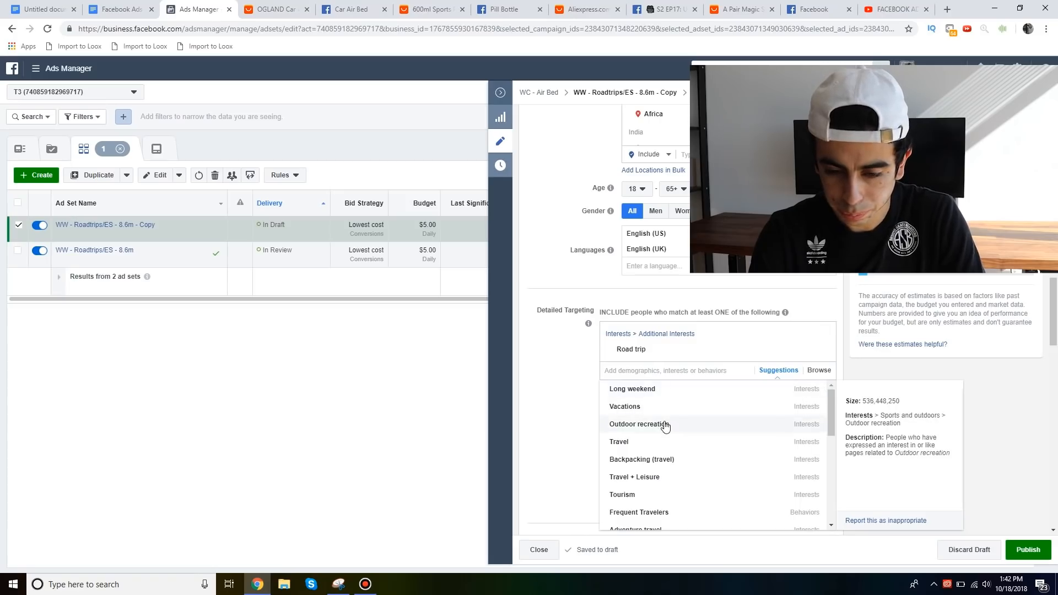
pyautogui.click(667, 462)
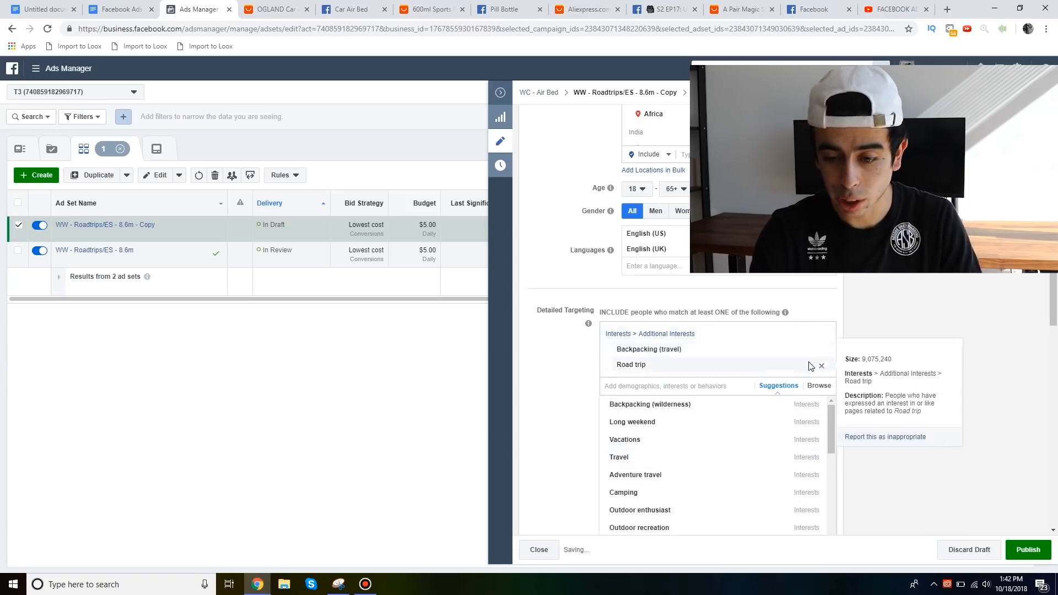
pyautogui.click(821, 367)
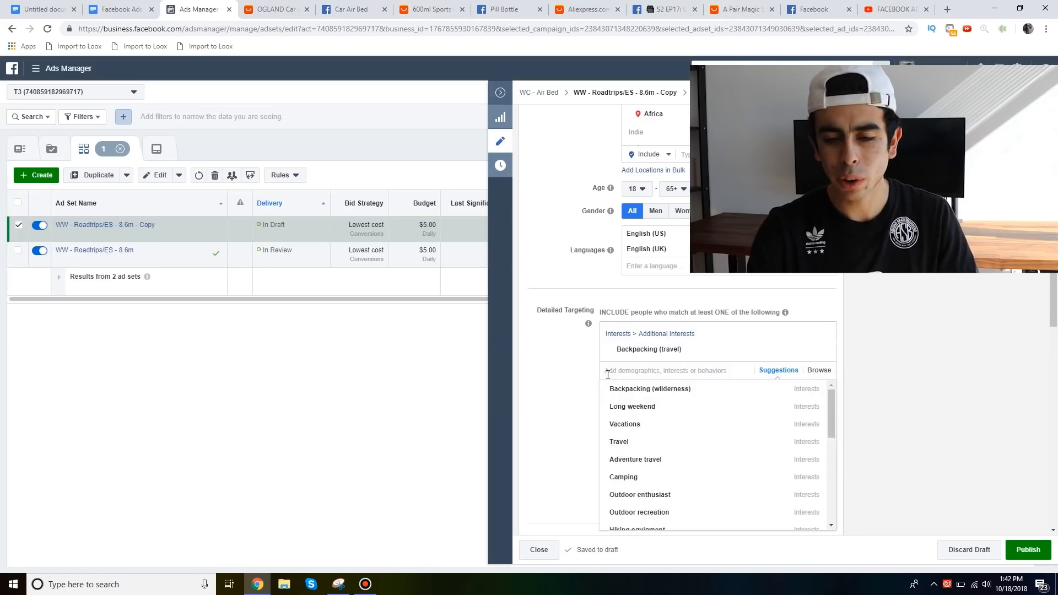
pyautogui.click(576, 378)
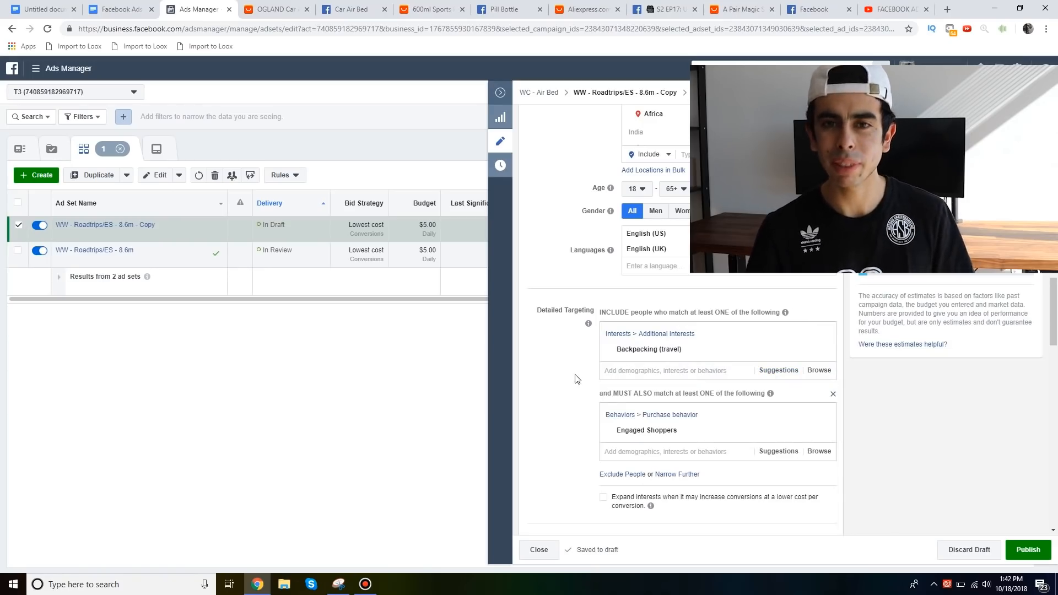
# Rename the copied ad set "WW - Roadtrips/ES - 12m" and publish it
pyautogui.scroll(13, 577, 379)
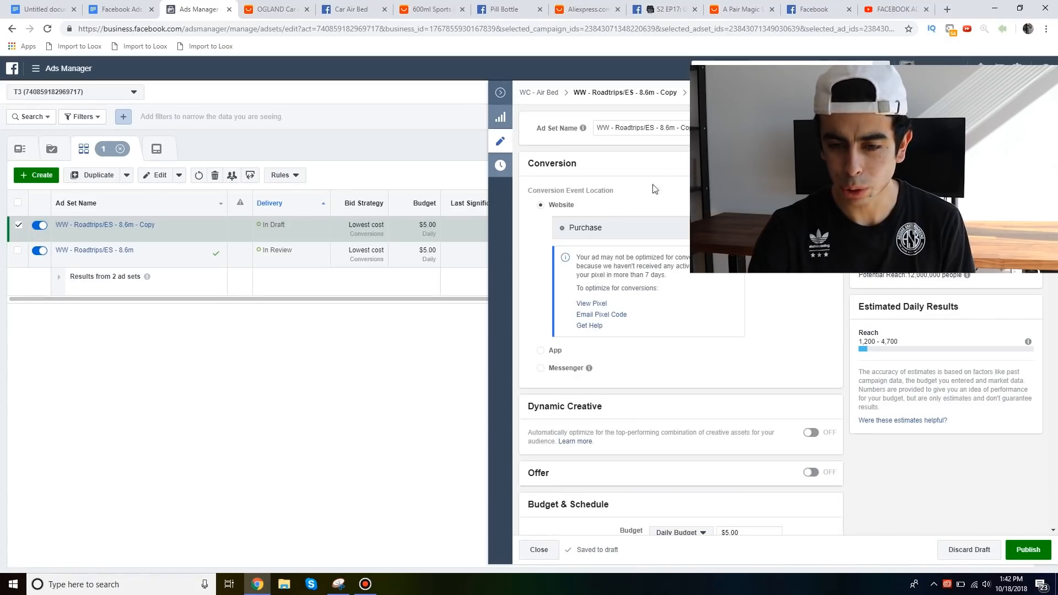
pyautogui.click(688, 127)
pyautogui.press('BackSpace')
pyautogui.press('BackSpace')
pyautogui.press('BackSpace')
pyautogui.press('BackSpace')
pyautogui.press('BackSpace')
pyautogui.press('BackSpace')
pyautogui.press('BackSpace')
pyautogui.press('BackSpace')
pyautogui.press('BackSpace')
pyautogui.press('BackSpace')
pyautogui.write('12m')
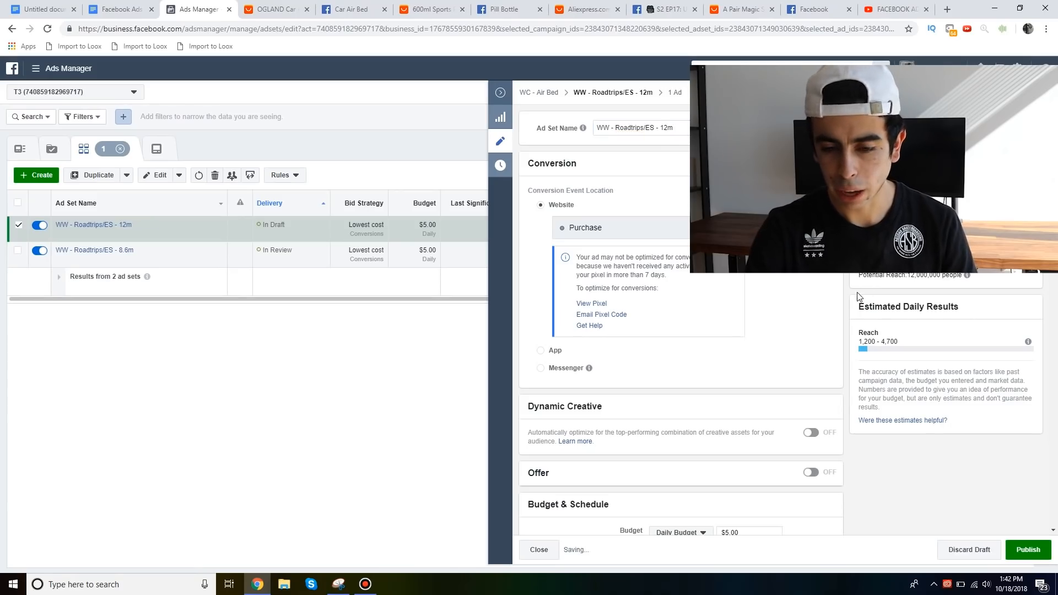
pyautogui.scroll(-10, 795, 346)
pyautogui.scroll(-6, 795, 346)
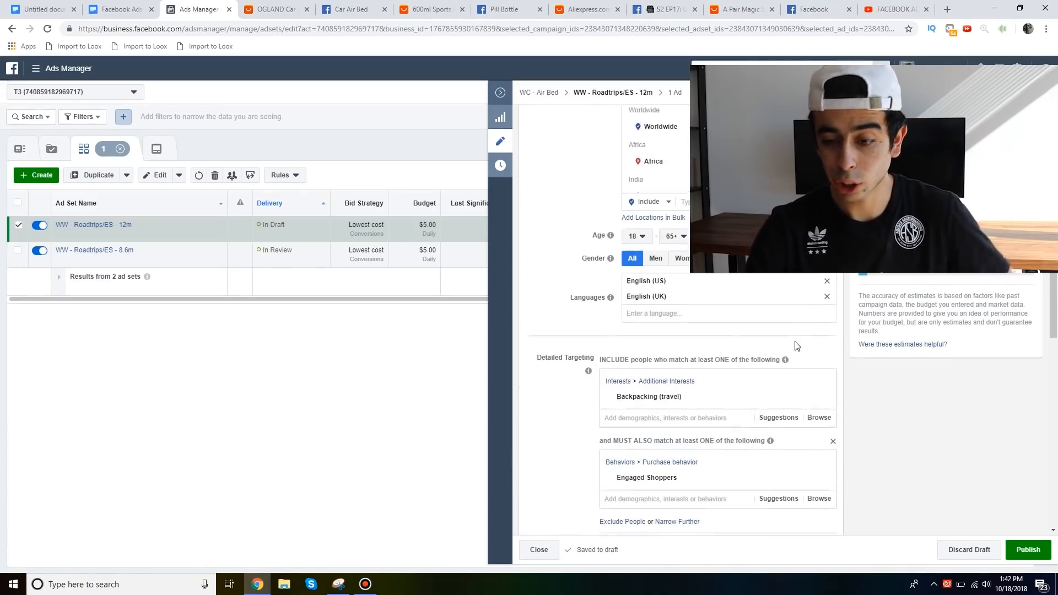
pyautogui.click(1023, 547)
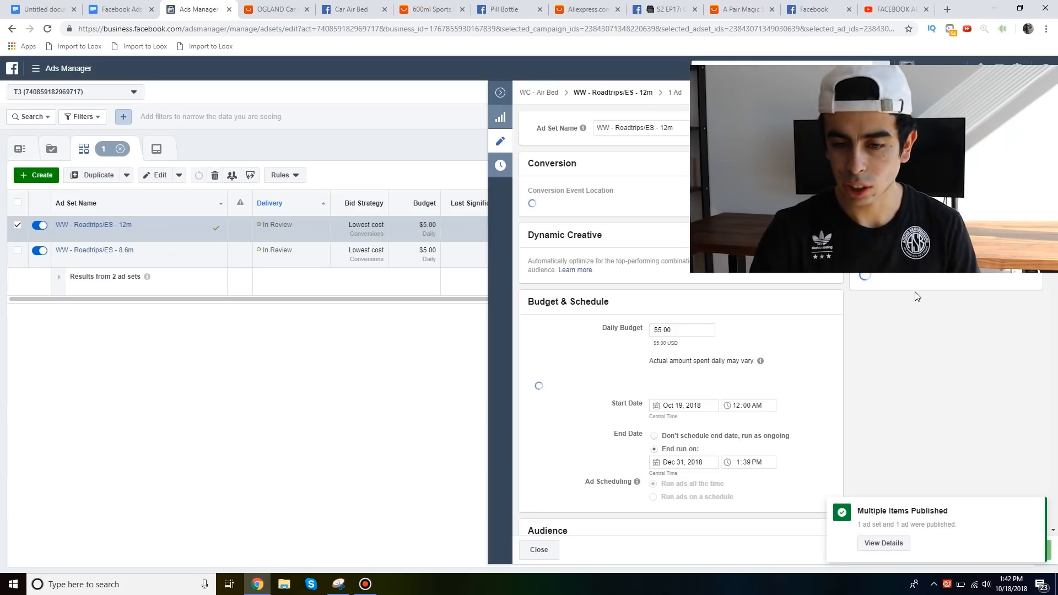
# Replace Roadtrips with Backpacking in the 12m ad set's name, publish the change and close the editor
pyautogui.click(642, 128)
pyautogui.doubleClick(642, 128)
pyautogui.press('BackSpace')
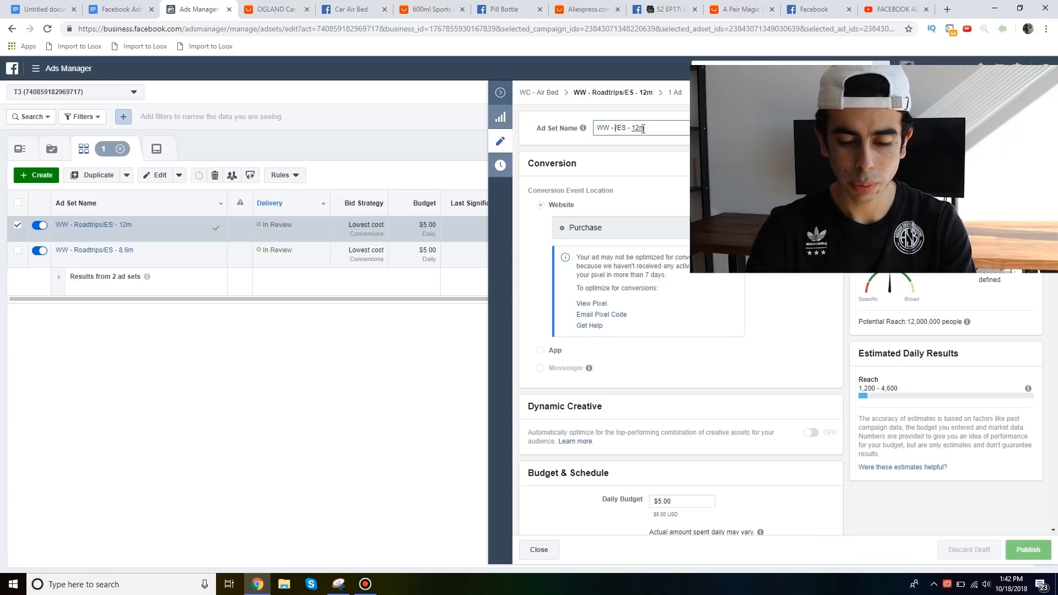
pyautogui.write('Backpacking')
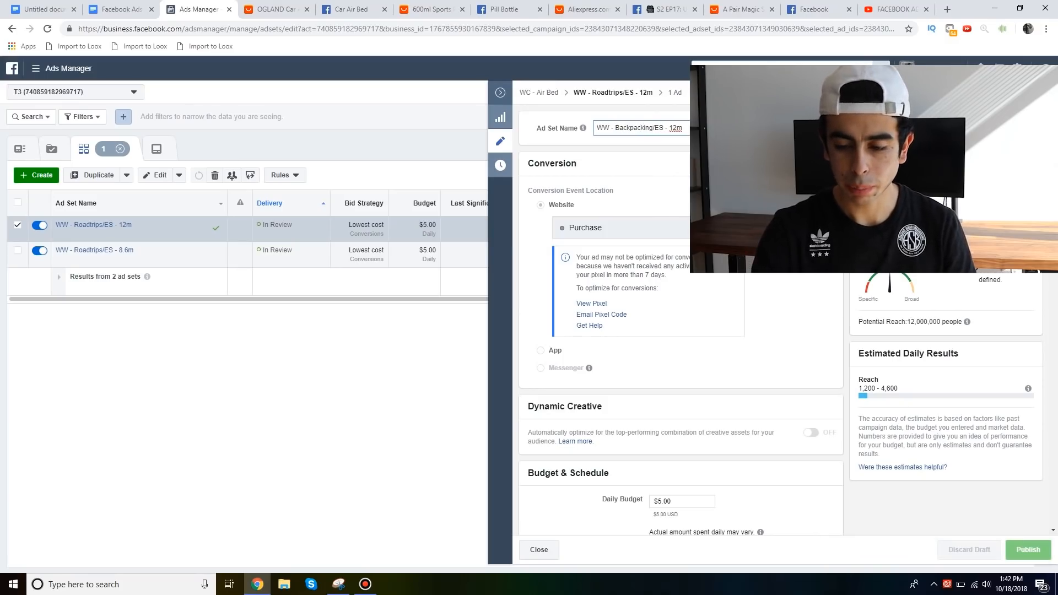
pyautogui.click(1028, 549)
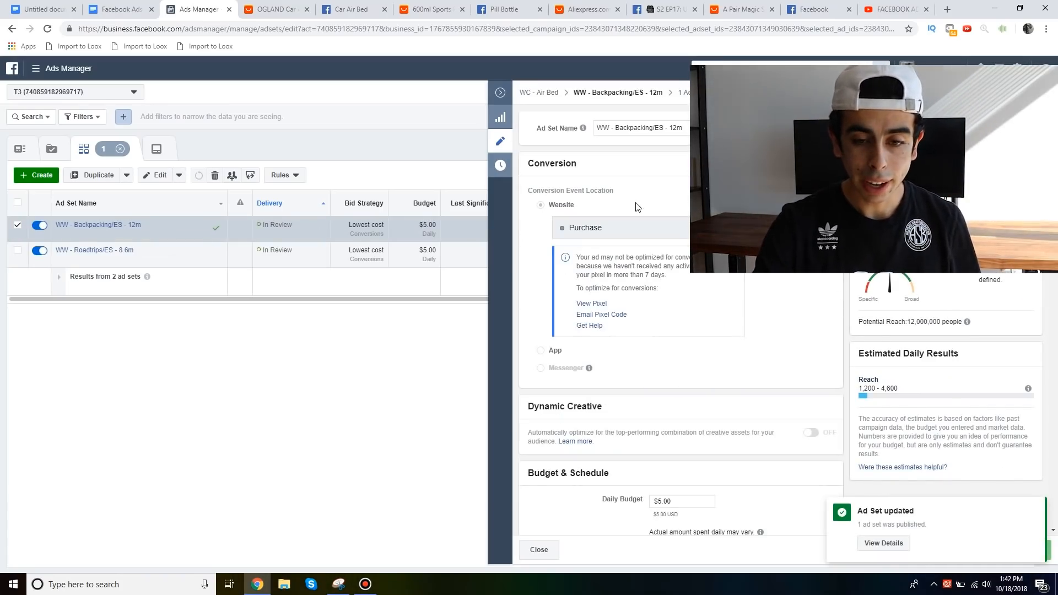
pyautogui.click(500, 92)
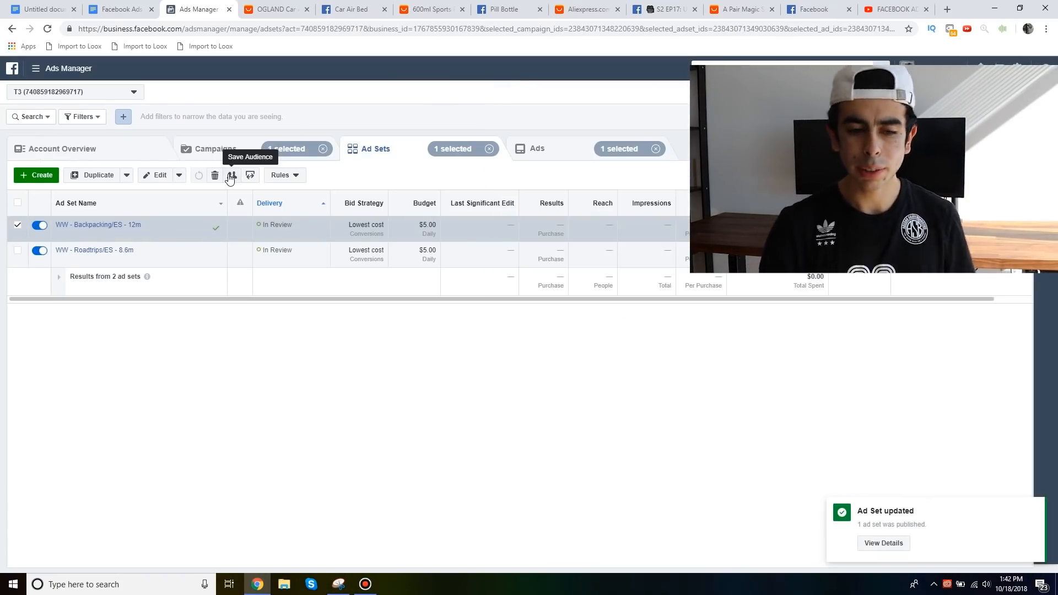
# Duplicate the backpacking ad set into its original campaign and replace the copy's Backpacking (travel) interest with Camping
pyautogui.click(139, 236)
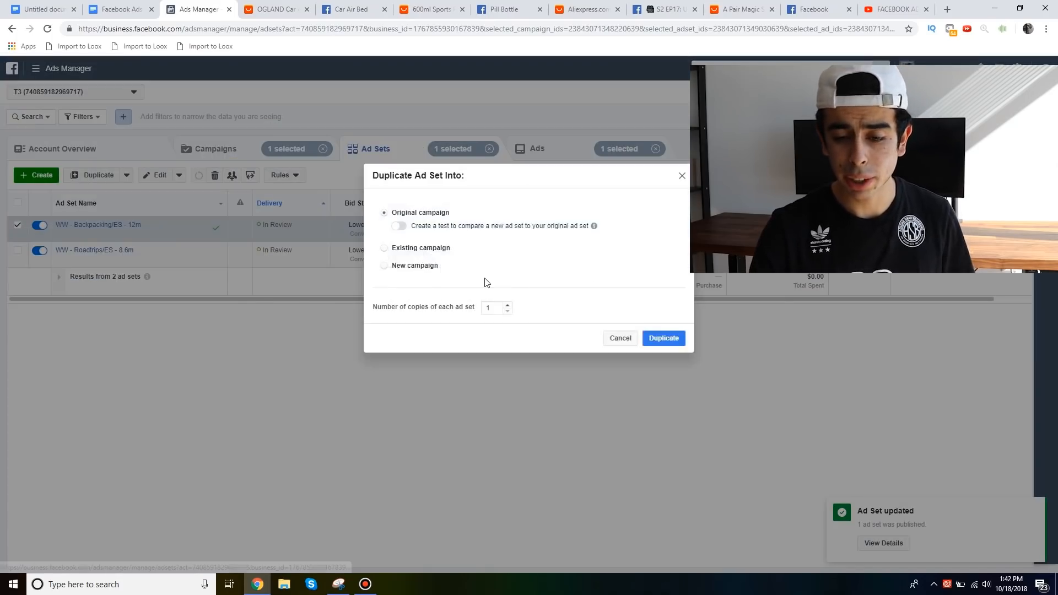
pyautogui.click(663, 411)
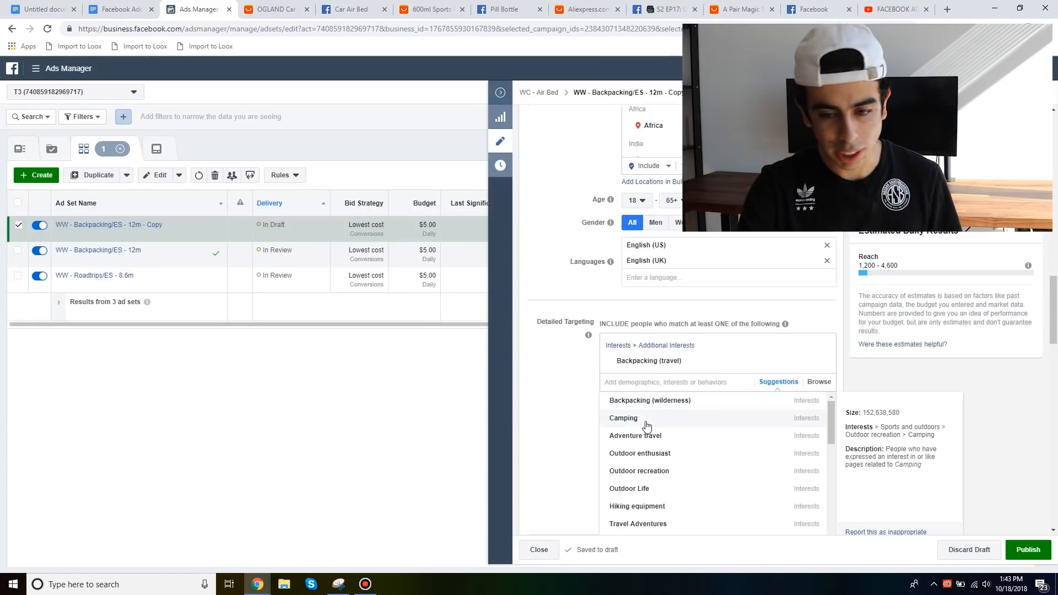
pyautogui.click(647, 423)
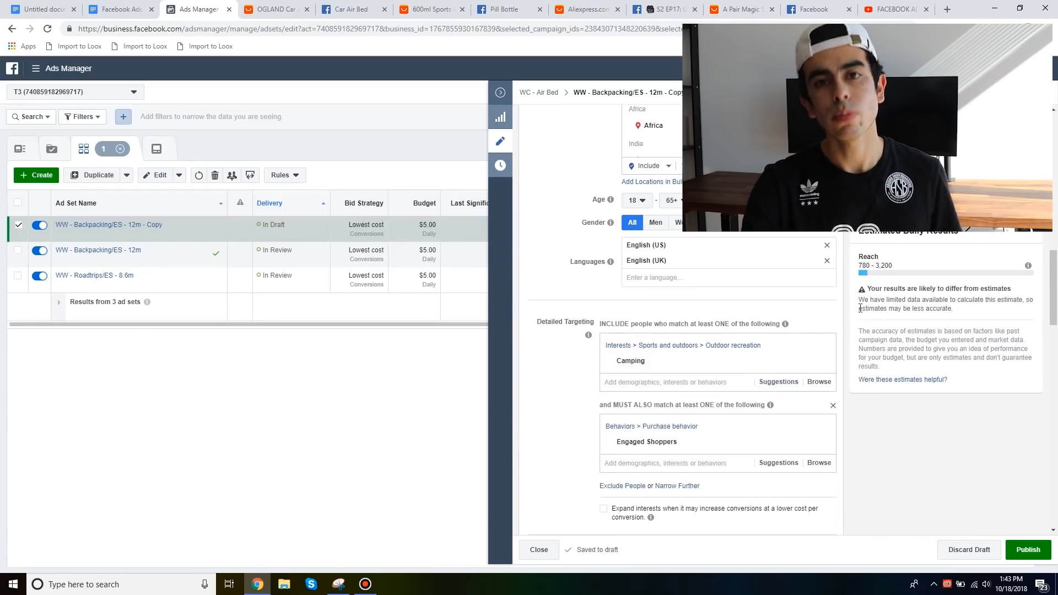
# Rename the copied ad set "WW - Camping/ES - 43m", publish it and close the editor
pyautogui.scroll(10, 861, 309)
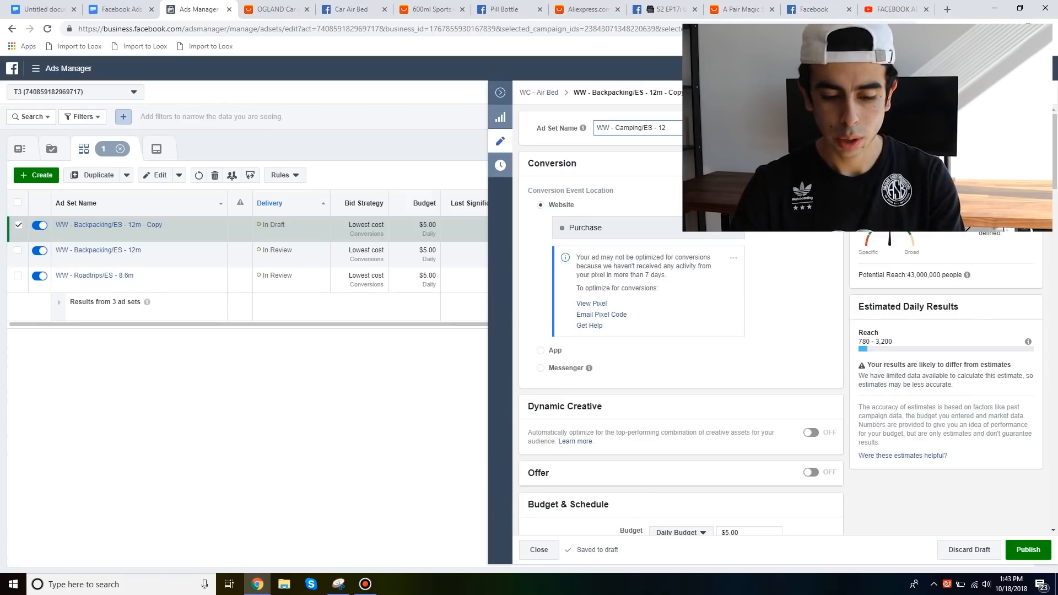
pyautogui.click(997, 464)
pyautogui.click(1028, 550)
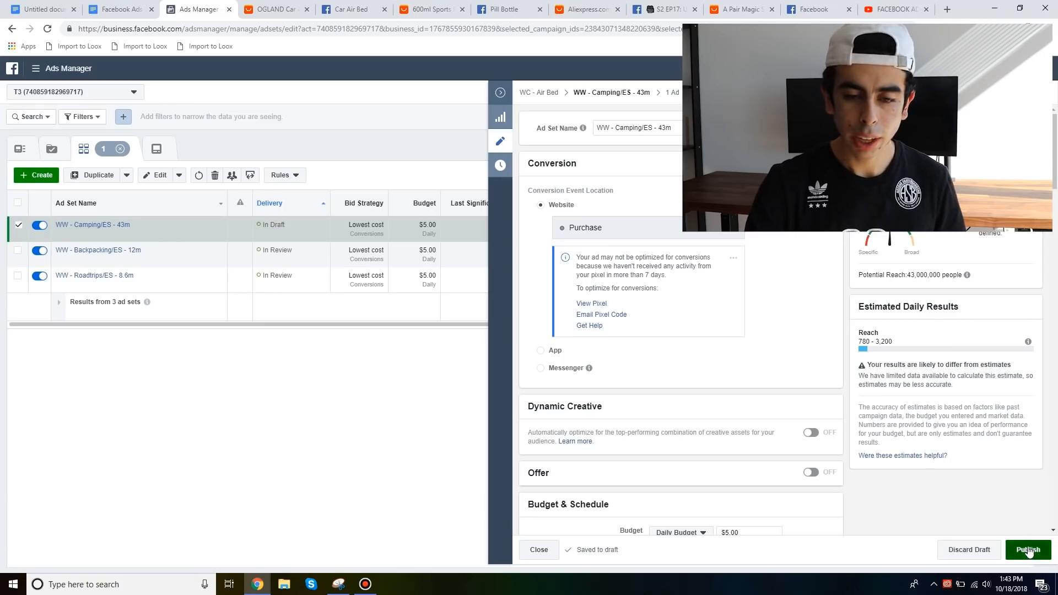
pyautogui.click(500, 95)
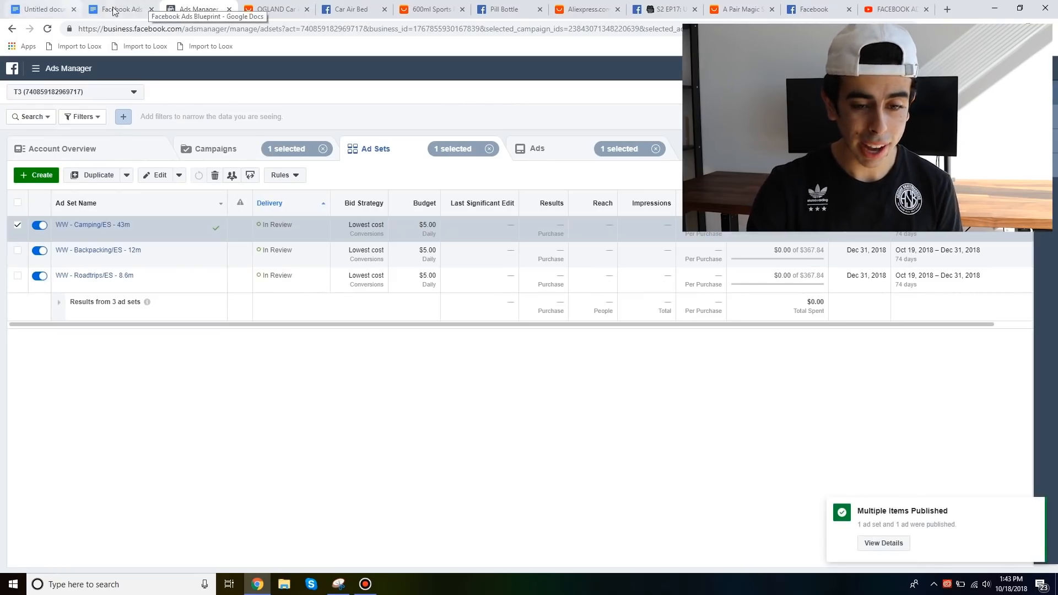
# Switch to the Facebook Ads Blueprint document in Google Docs to review the strategy's list of ad sets
pyautogui.click(144, 8)
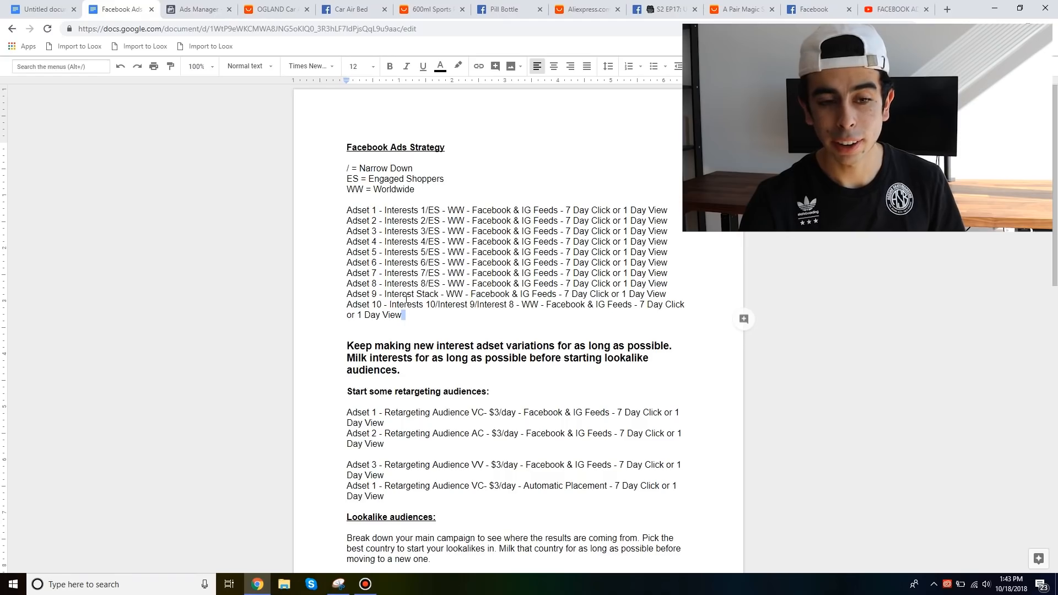
# Switch to Ads Manager and duplicate the "WW - Camping/ES - 43m" ad set into its original campaign
pyautogui.click(199, 9)
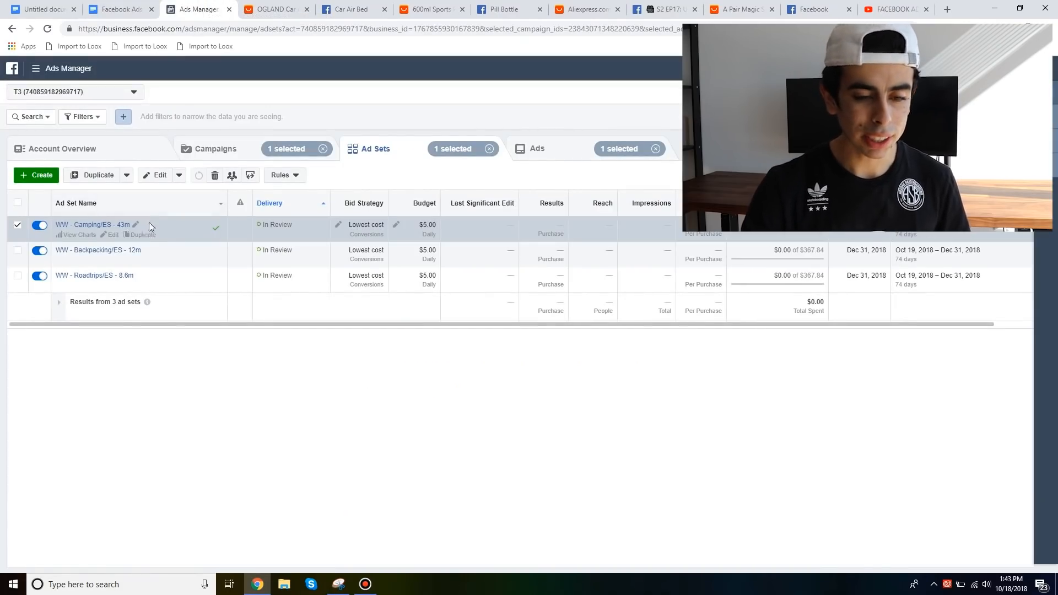
pyautogui.click(139, 235)
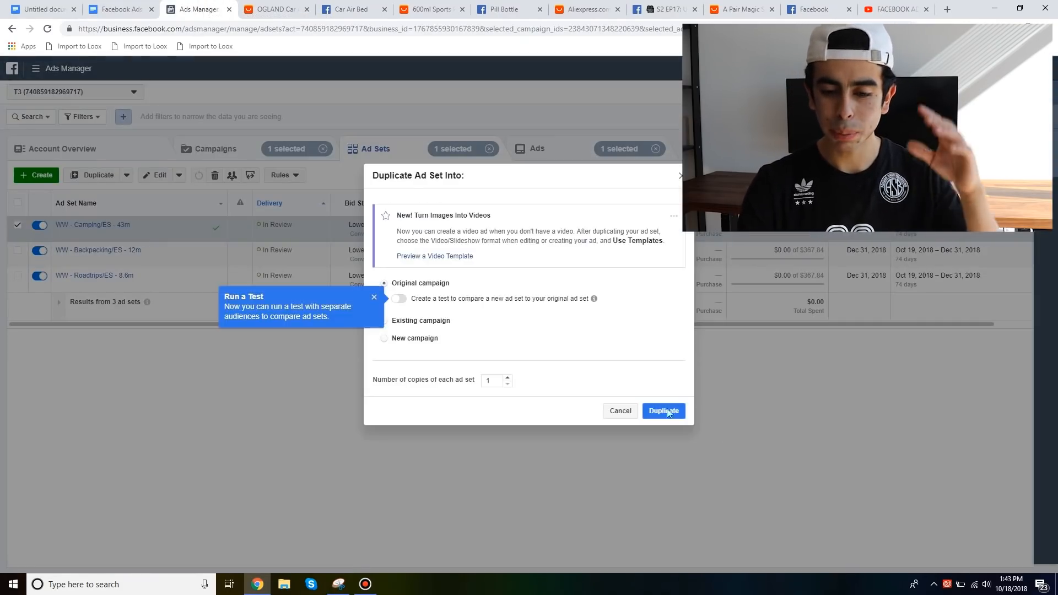
pyautogui.click(677, 411)
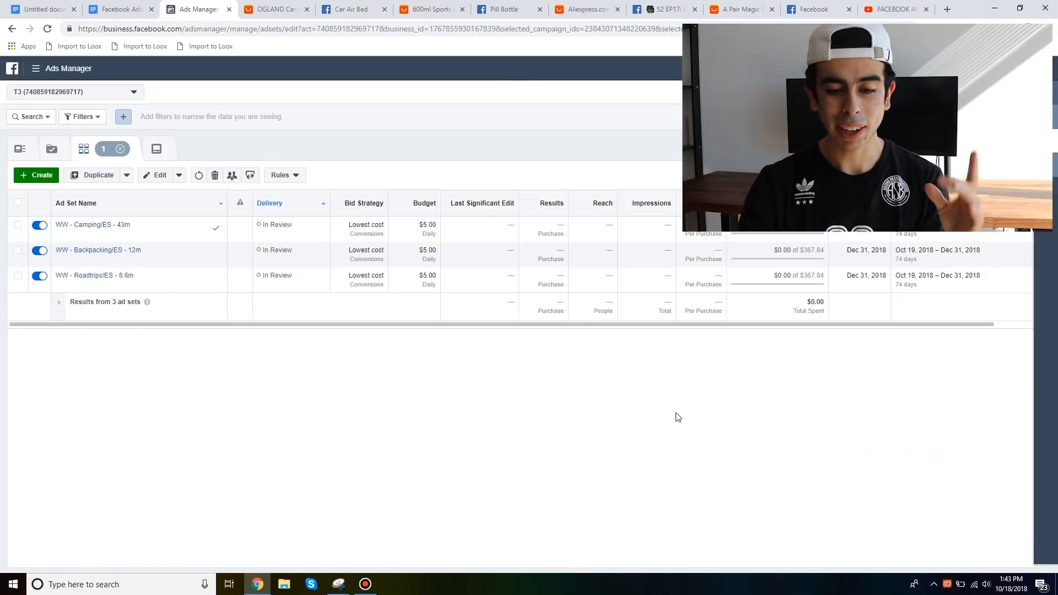
# Add the suggested interests Outdoor Life, Outdoor enthusiast, Outdoors, Outdoor recreation, Fishing and Adventure alongside Camping in the copied ad set's detailed targeting
pyautogui.scroll(-10, 678, 417)
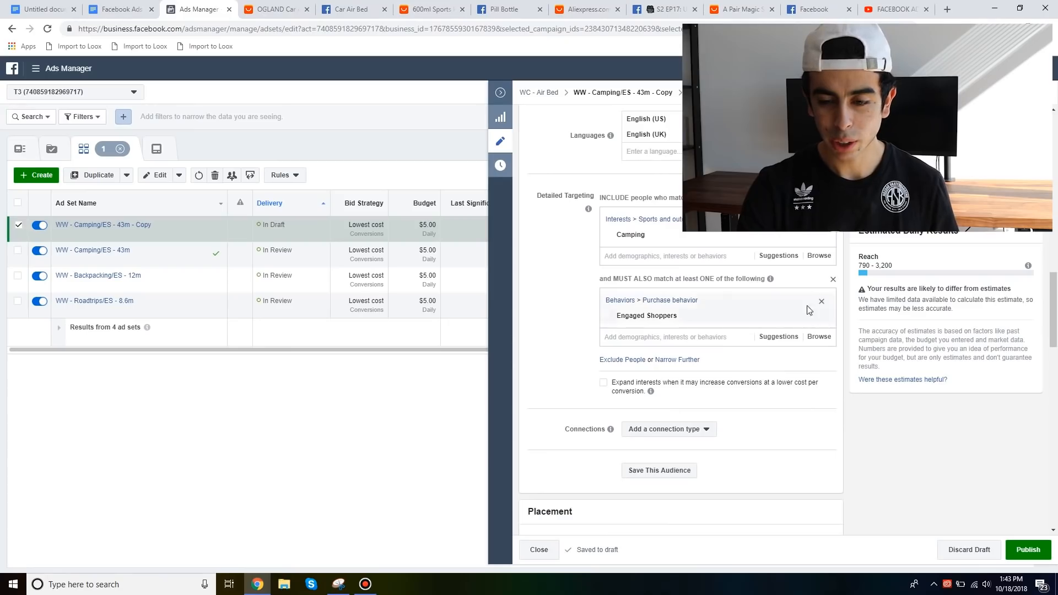
pyautogui.click(762, 257)
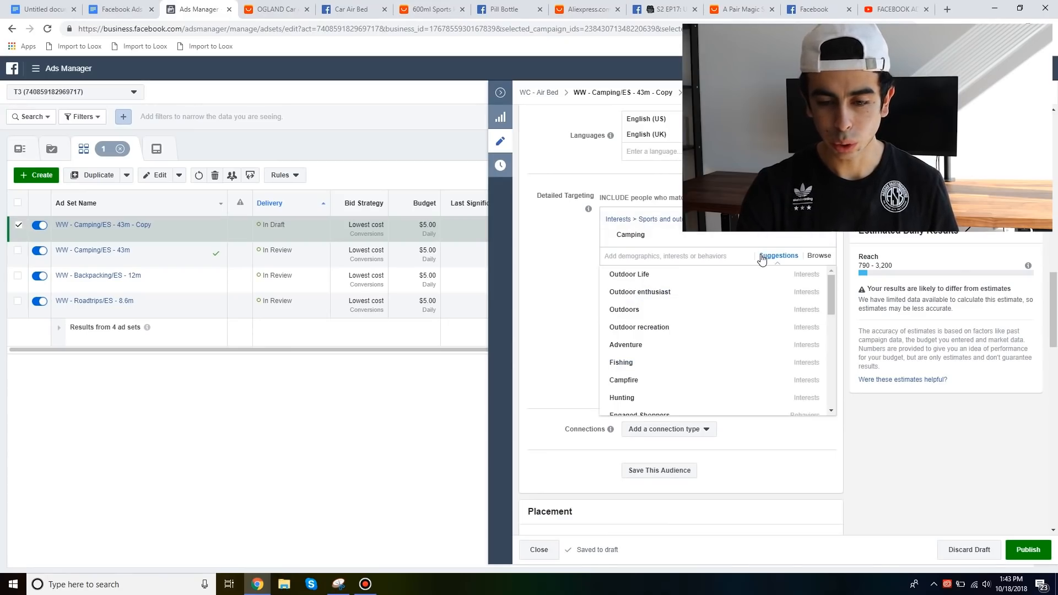
pyautogui.click(696, 280)
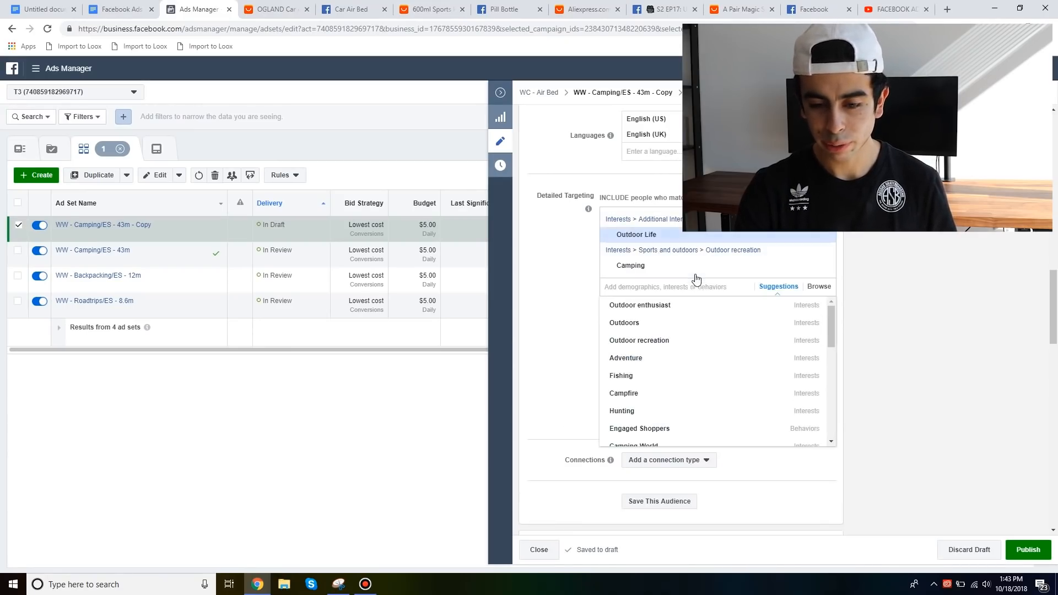
pyautogui.click(676, 307)
pyautogui.click(666, 319)
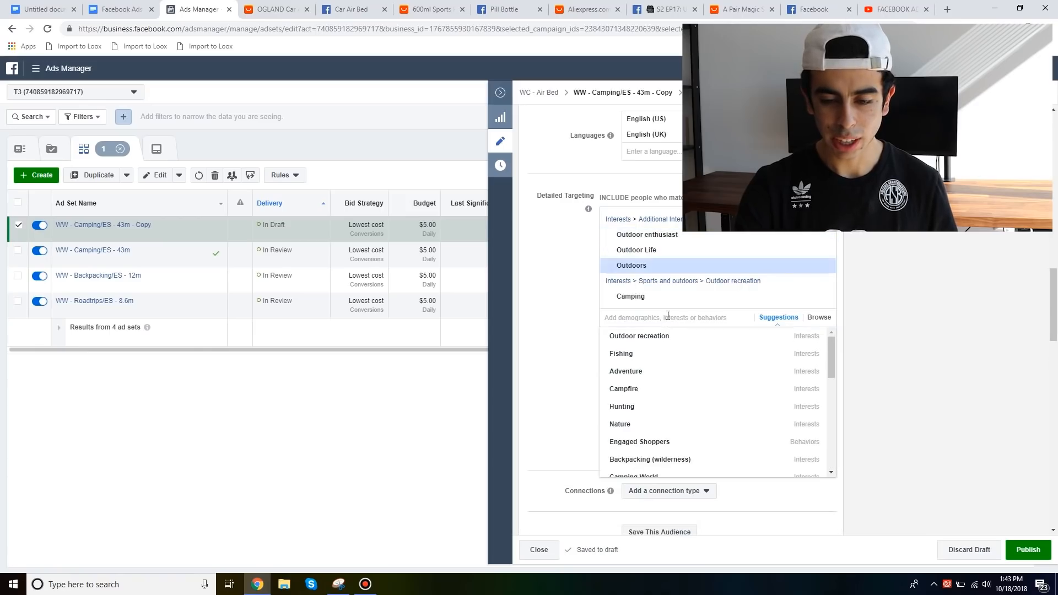
pyautogui.click(661, 338)
pyautogui.moveTo(655, 347)
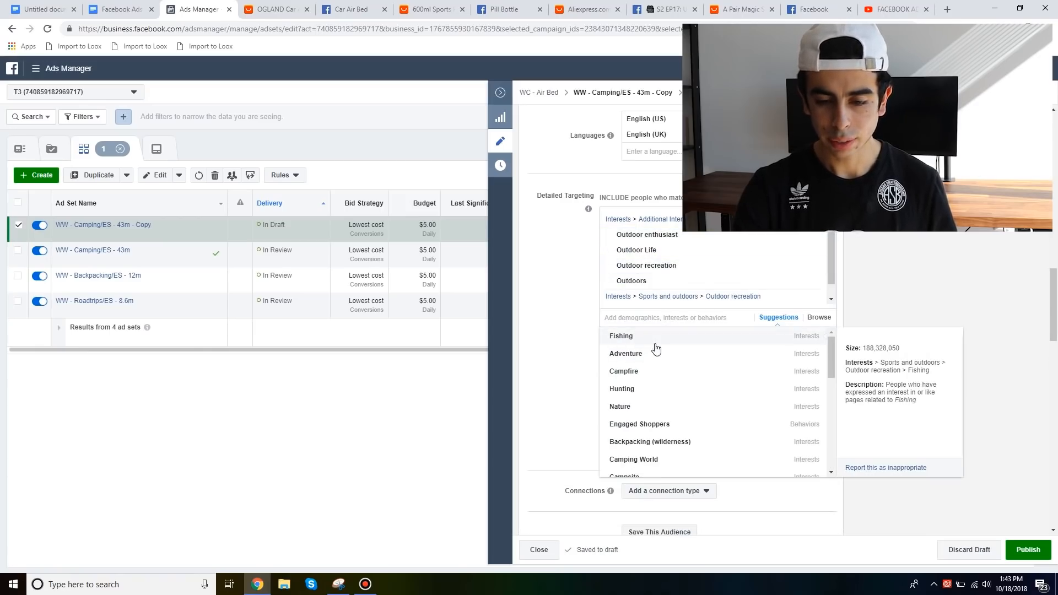
pyautogui.click(656, 346)
pyautogui.click(655, 346)
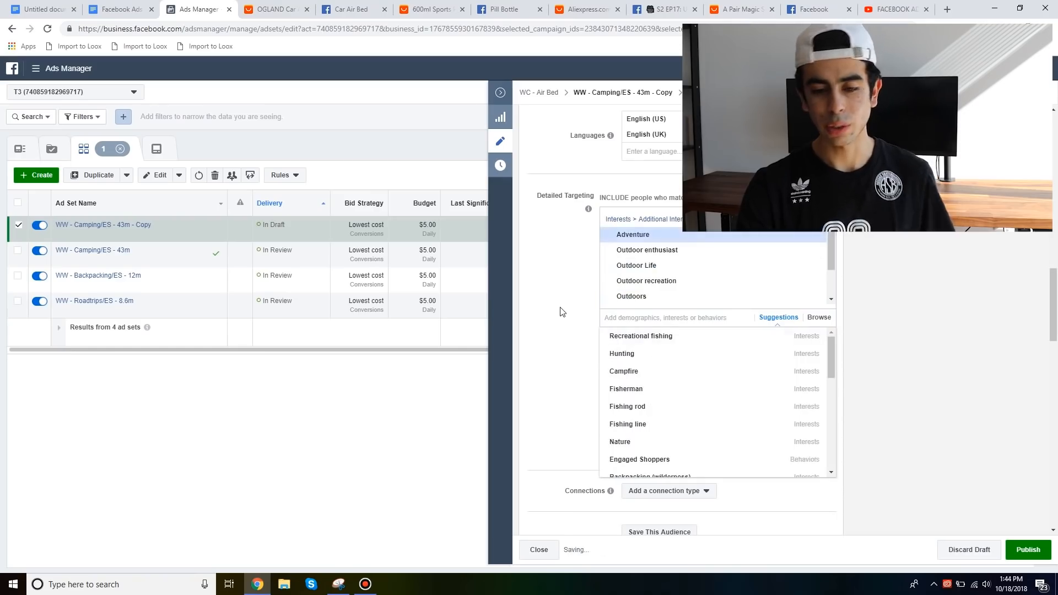
pyautogui.click(560, 310)
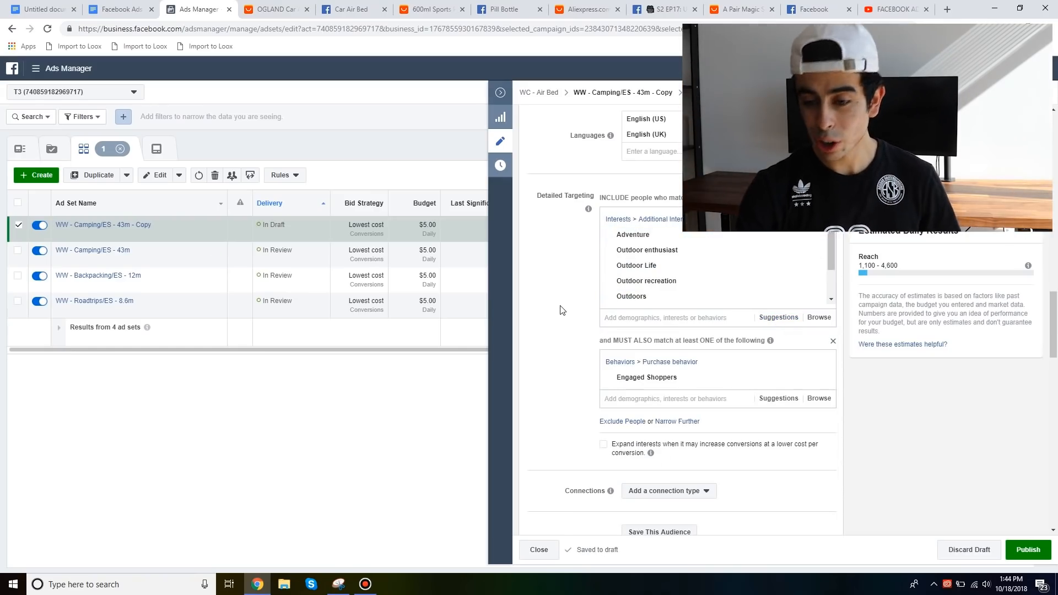
# Rename the copied ad set "WW - Interest Stack - 110m", publish it and close the editor
pyautogui.scroll(15, 787, 236)
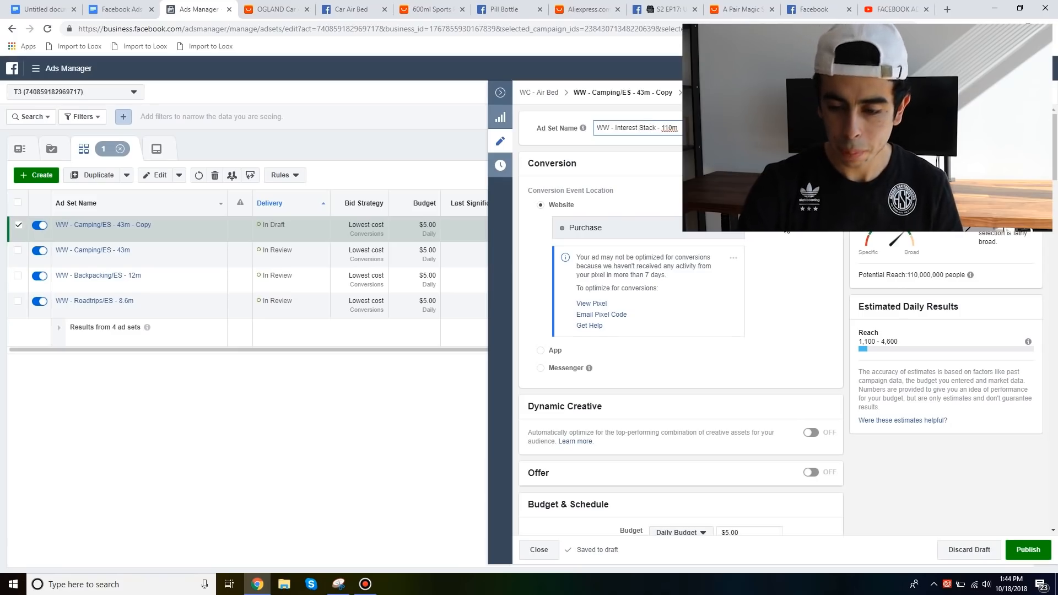
pyautogui.click(956, 530)
pyautogui.click(1027, 547)
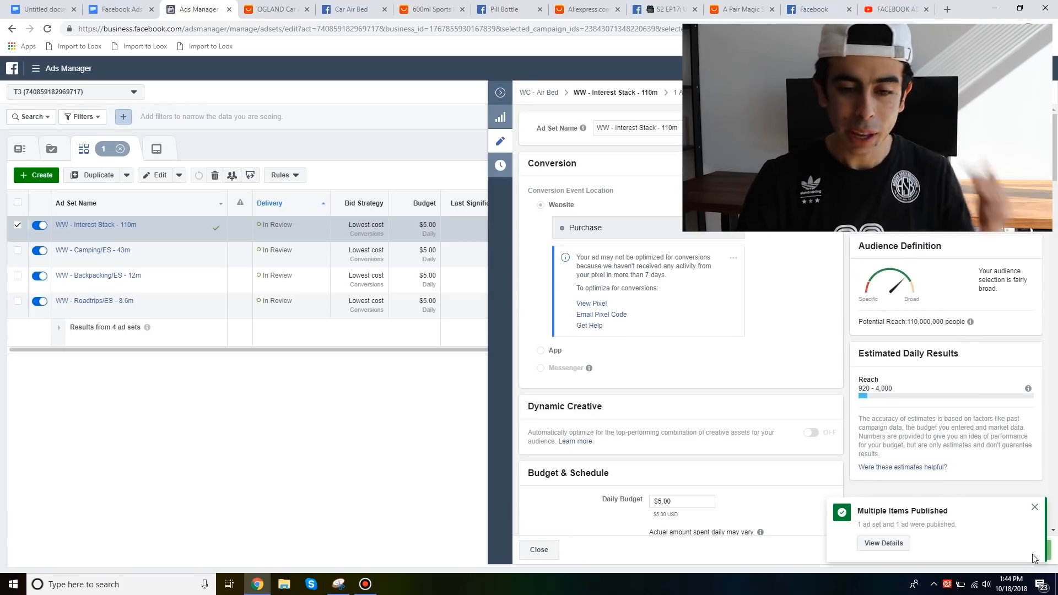
pyautogui.click(500, 92)
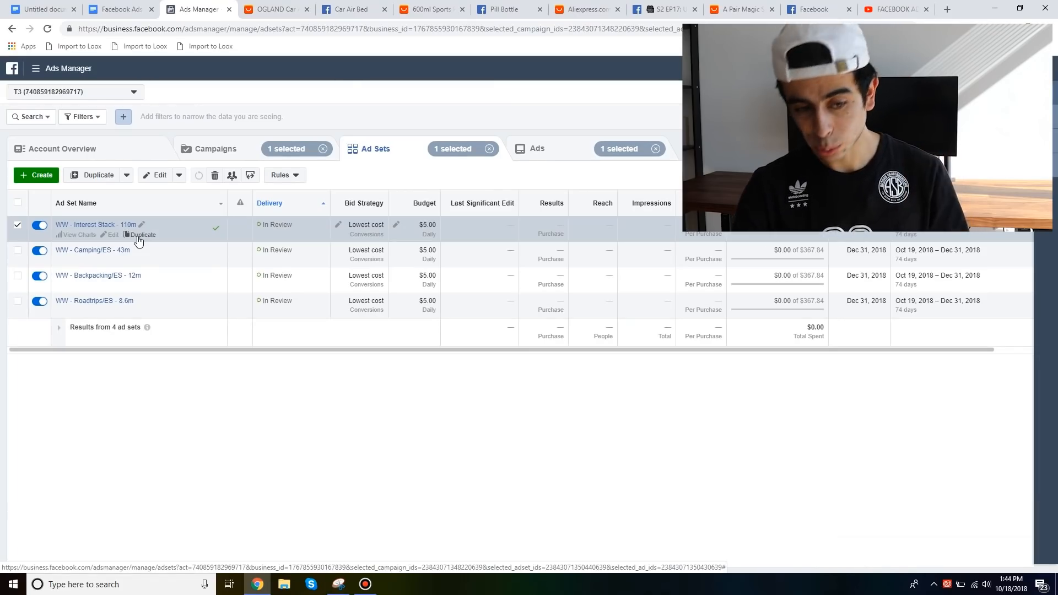
# Duplicate the interest stack ad set into its original campaign and remove all of the copy's stacked interests except Camping
pyautogui.click(138, 236)
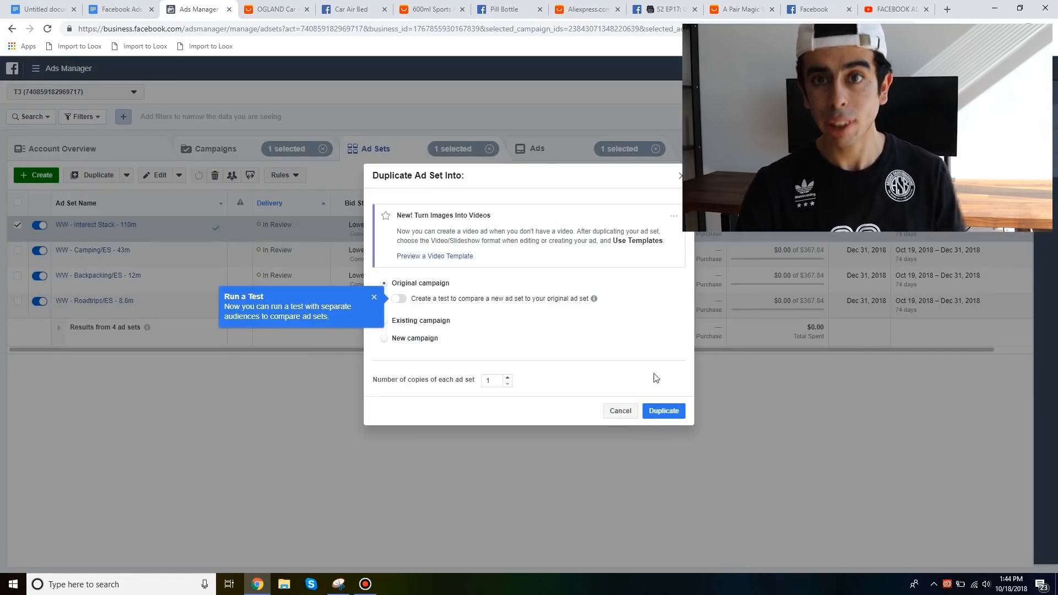
pyautogui.click(663, 411)
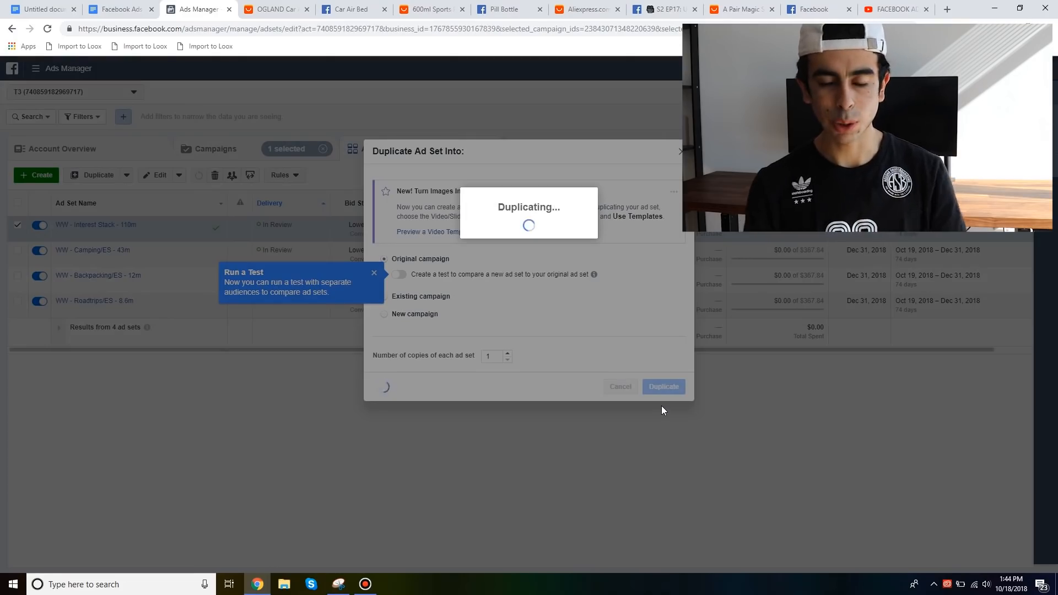
pyautogui.scroll(-8, 663, 411)
pyautogui.scroll(-15, 663, 411)
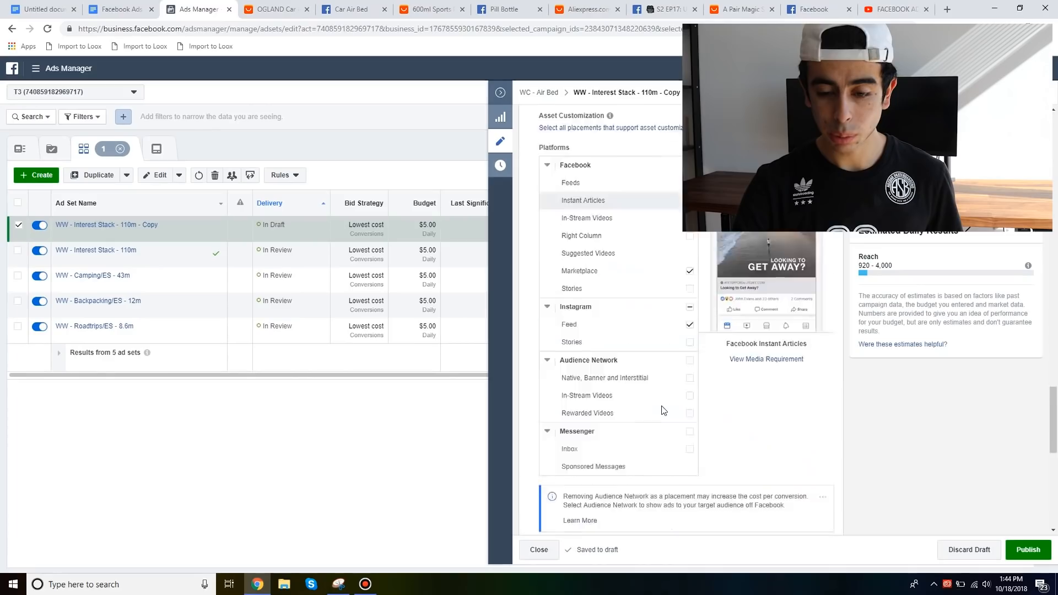
pyautogui.scroll(15, 661, 405)
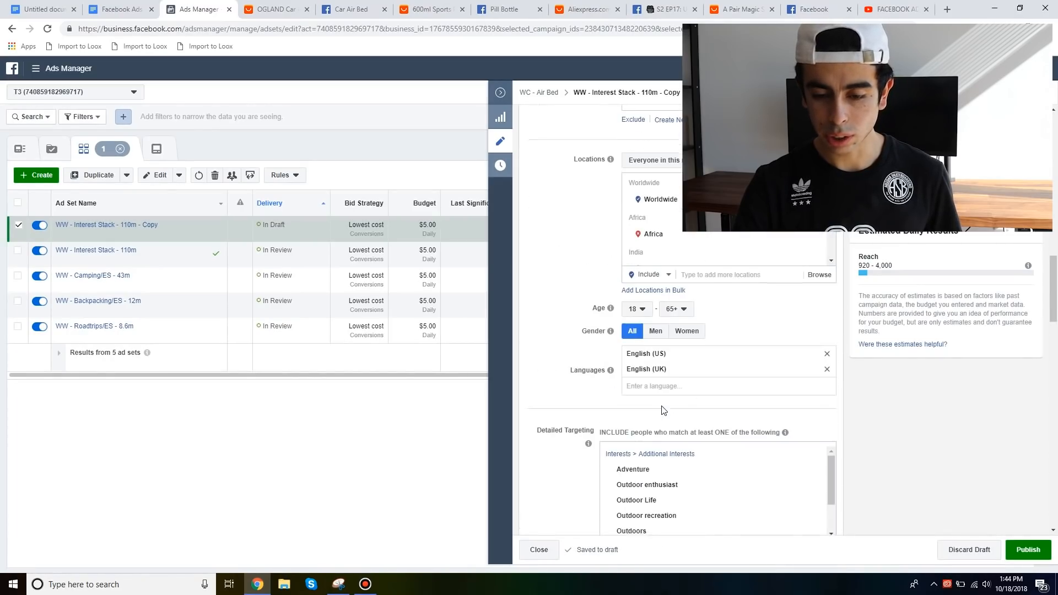
pyautogui.scroll(-3, 725, 401)
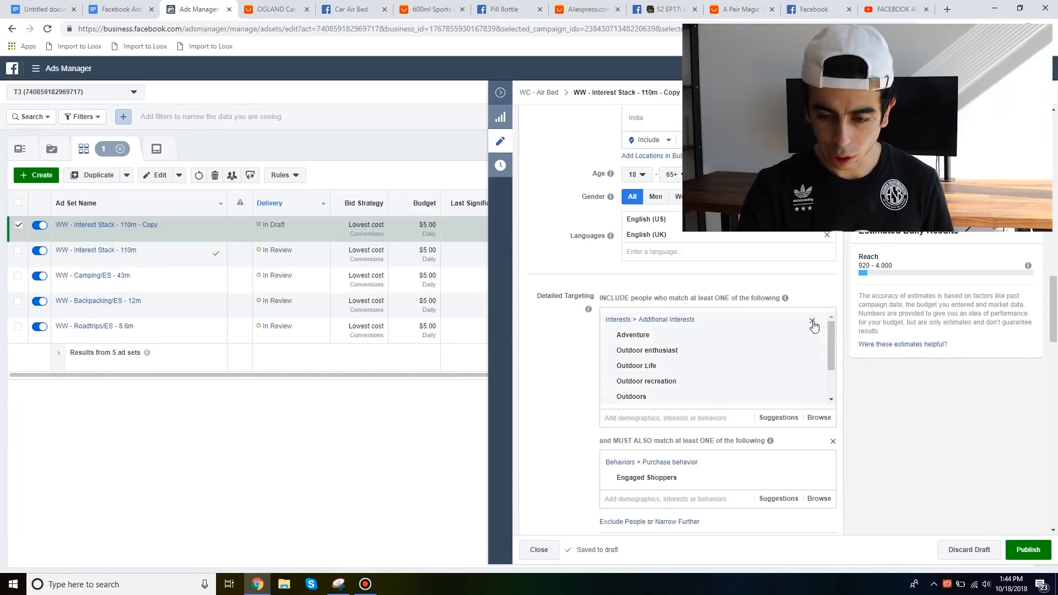
pyautogui.click(811, 323)
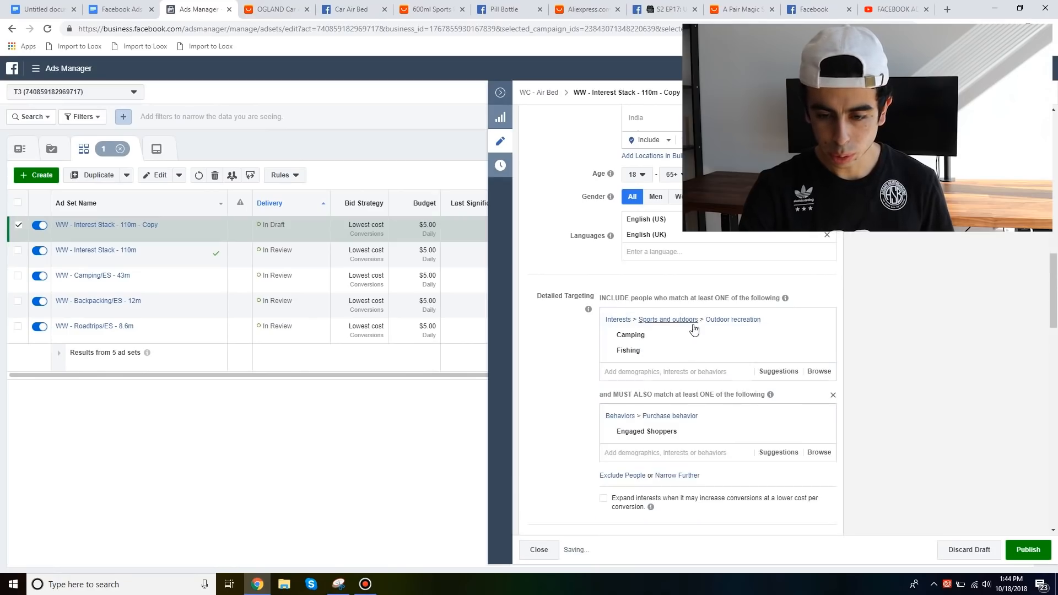
pyautogui.click(821, 351)
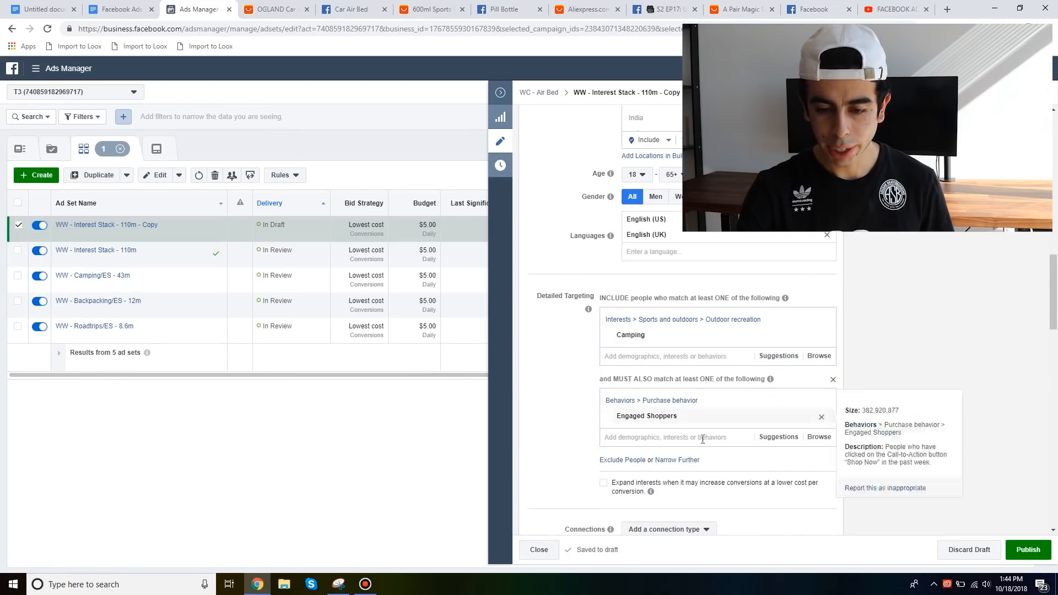
# Narrow the copy's audience further with the suggested Outdoor recreation interest
pyautogui.click(676, 460)
pyautogui.scroll(-1, 685, 460)
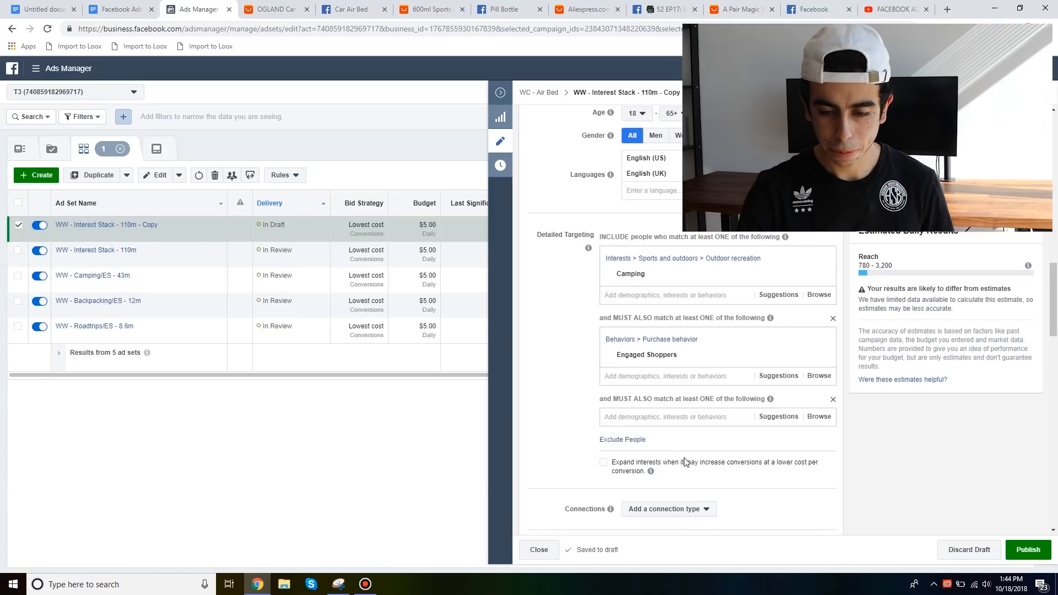
pyautogui.click(775, 418)
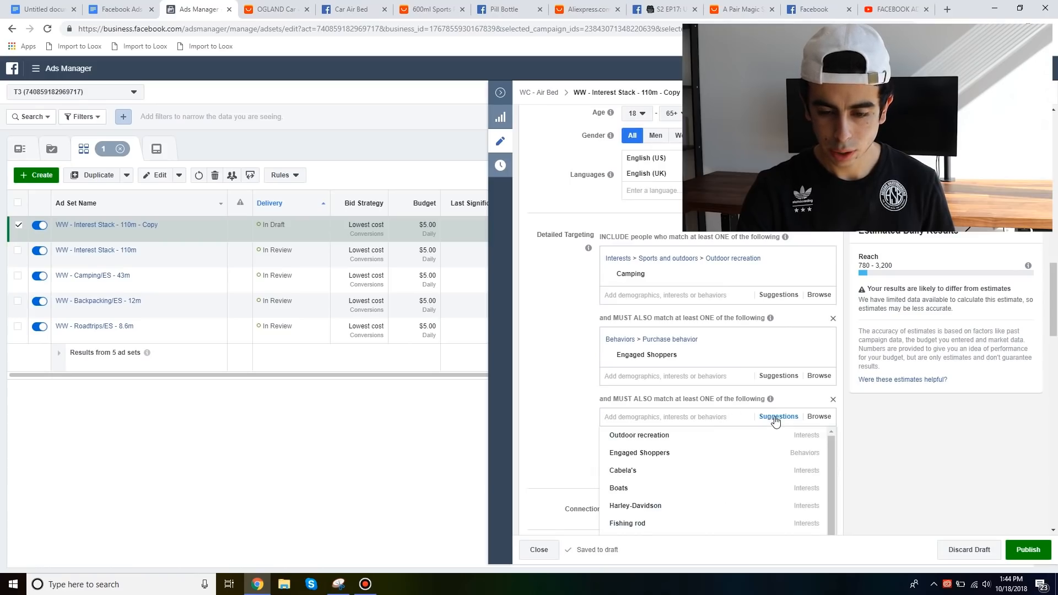
pyautogui.click(703, 435)
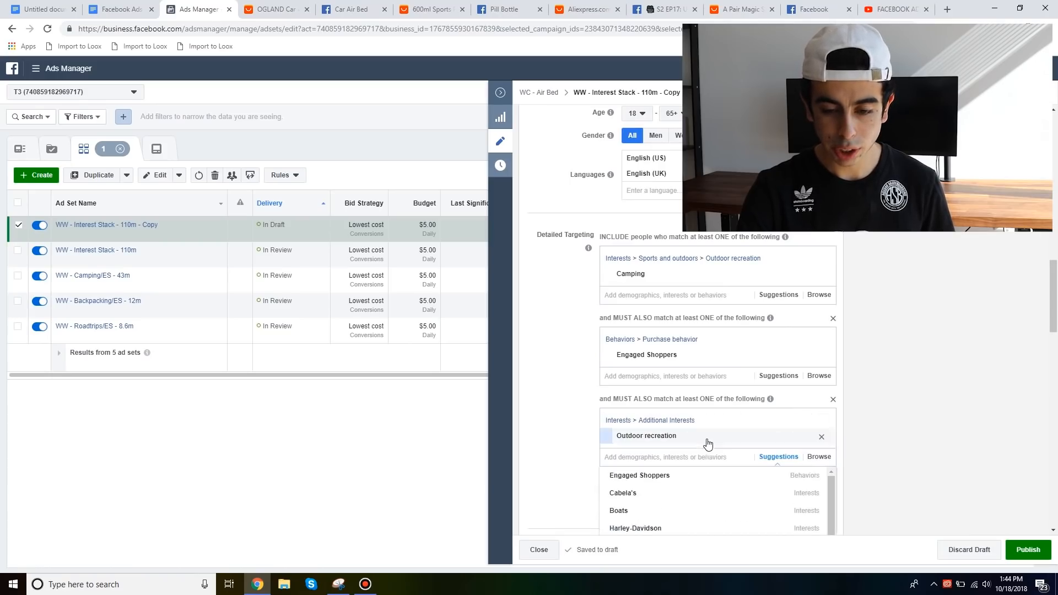
pyautogui.click(527, 399)
pyautogui.scroll(-2, 527, 398)
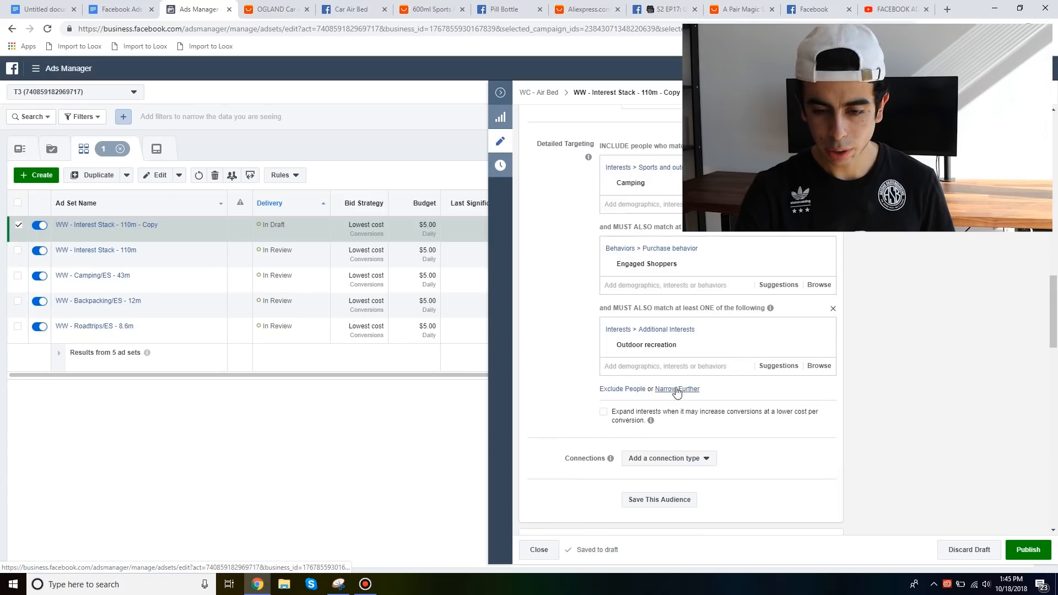
# Remove the Engaged Shoppers narrowing group and narrow the audience further with the Road trip interest instead
pyautogui.click(676, 390)
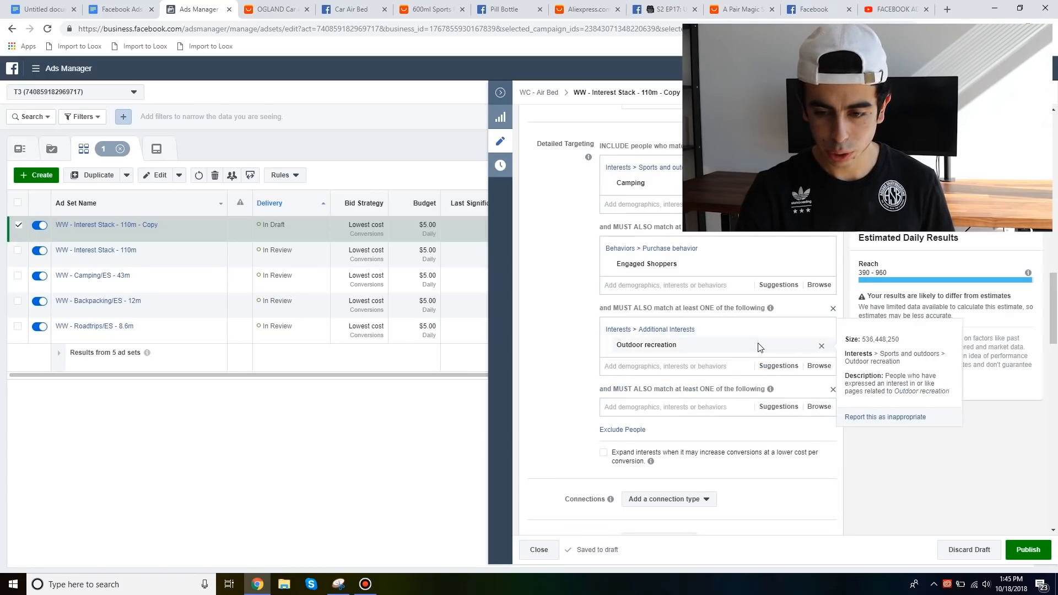
pyautogui.click(835, 234)
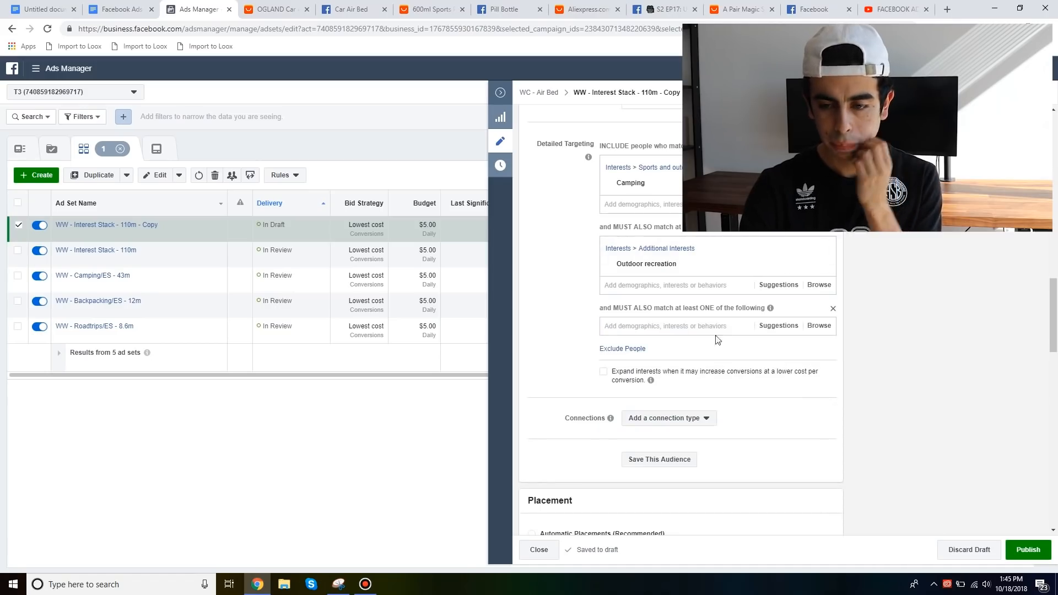
pyautogui.moveTo(776, 312)
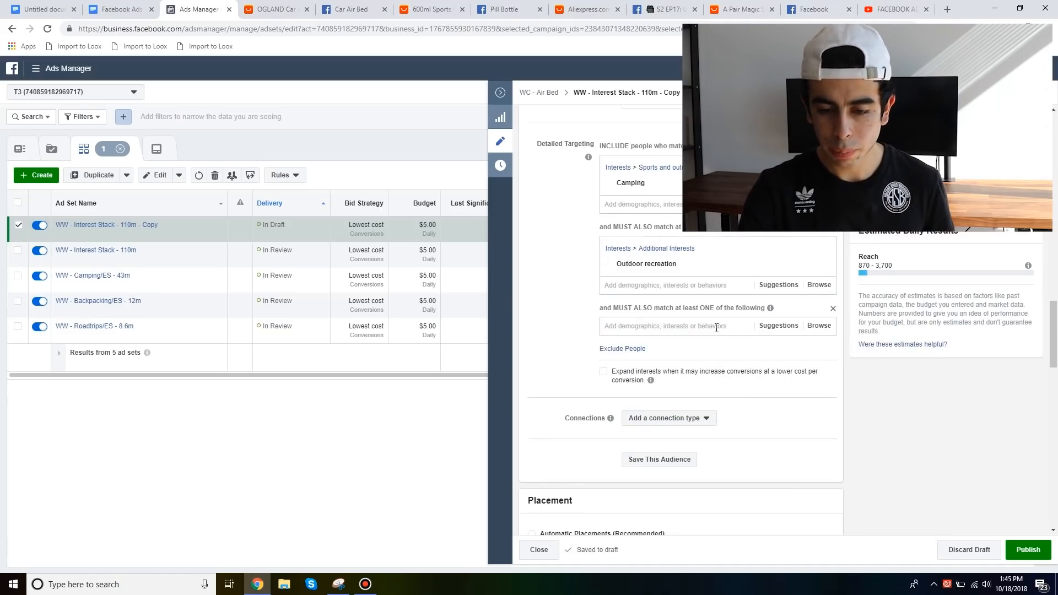
pyautogui.click(772, 325)
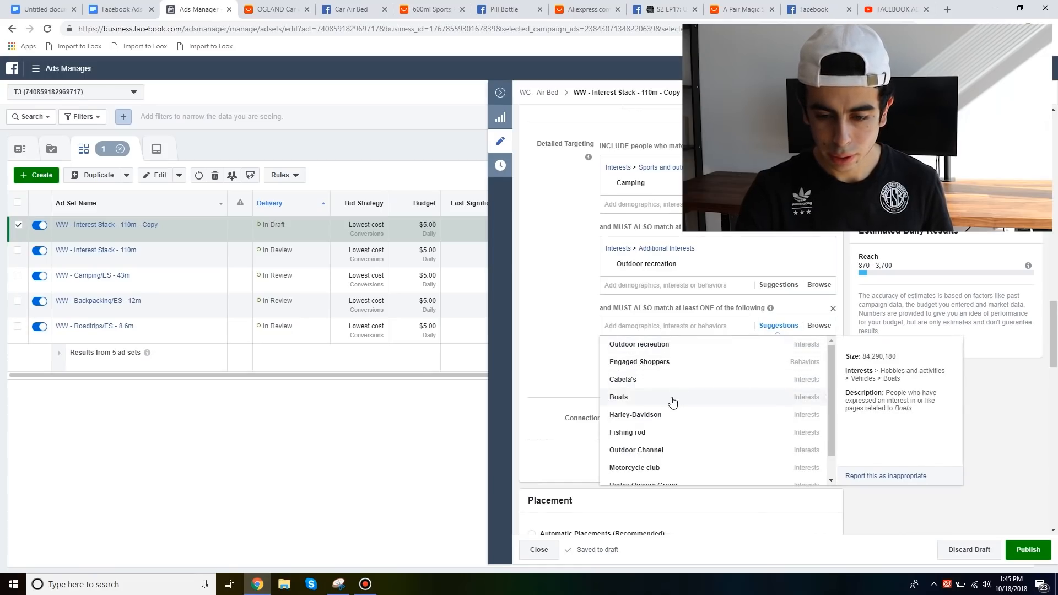
pyautogui.click(717, 326)
pyautogui.write('ooad ')
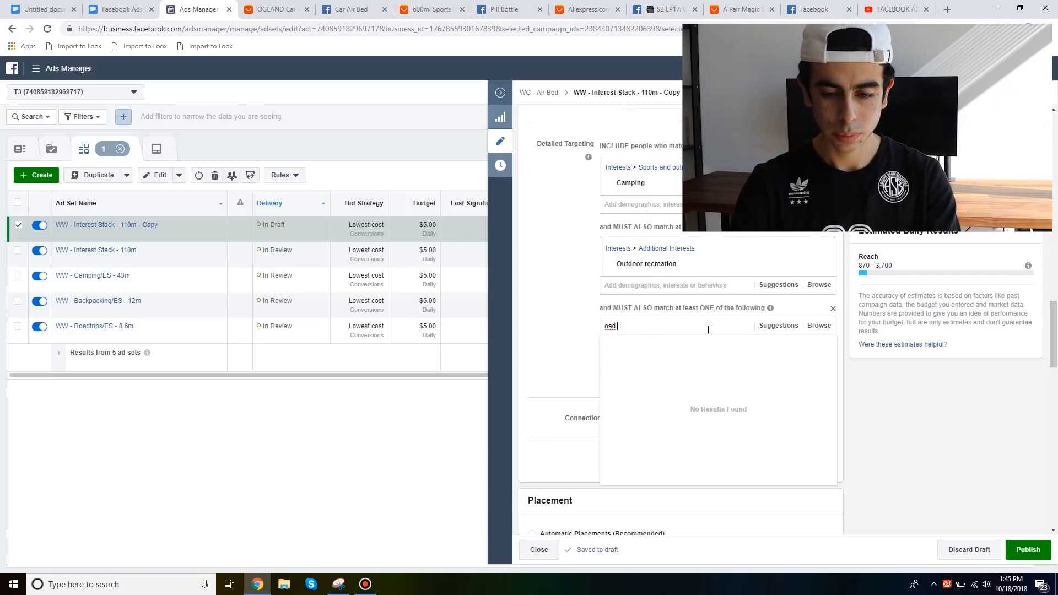
pyautogui.write('trip')
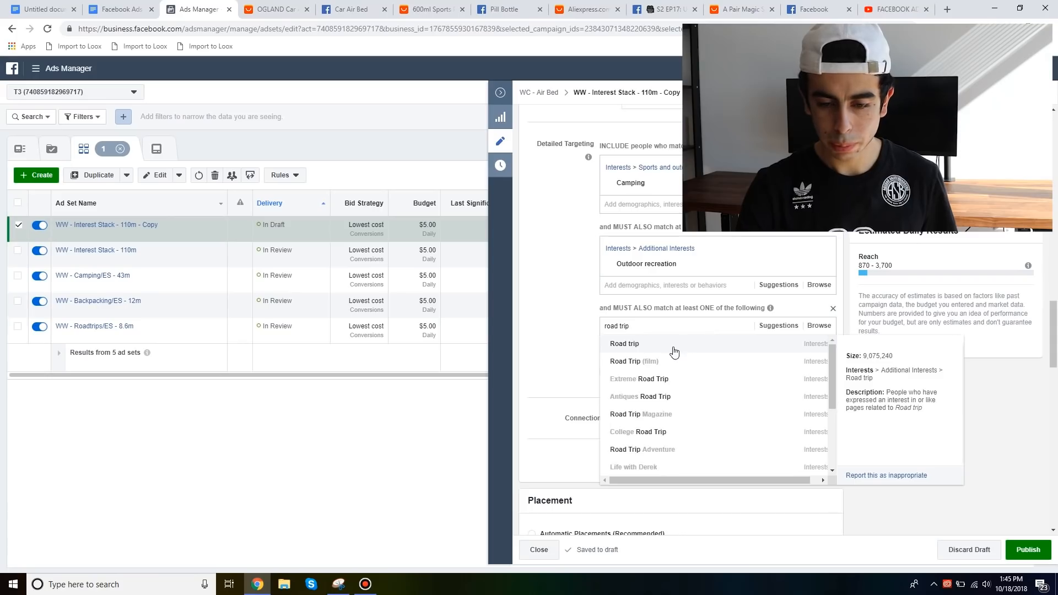
pyautogui.click(675, 351)
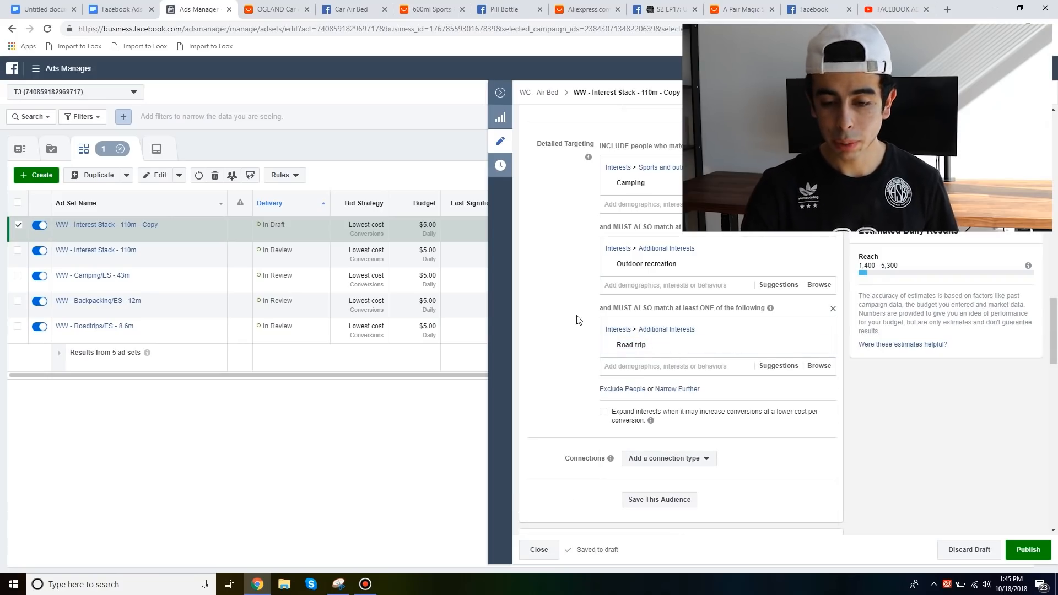
# Try narrowing the audience further with the Engaged Shoppers behavior, and remove that group again
pyautogui.click(676, 389)
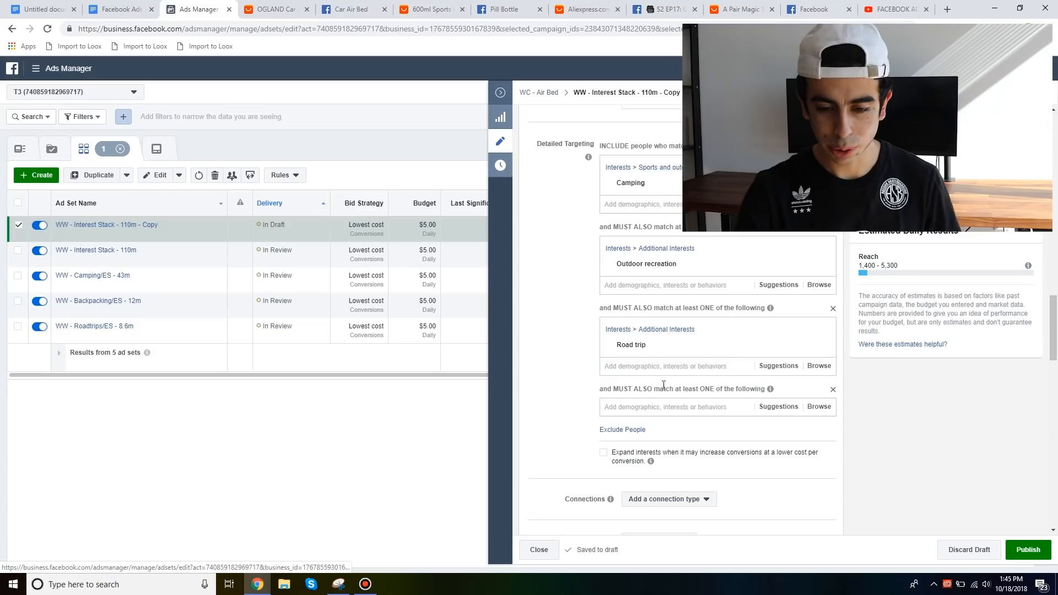
pyautogui.write('engaged shop')
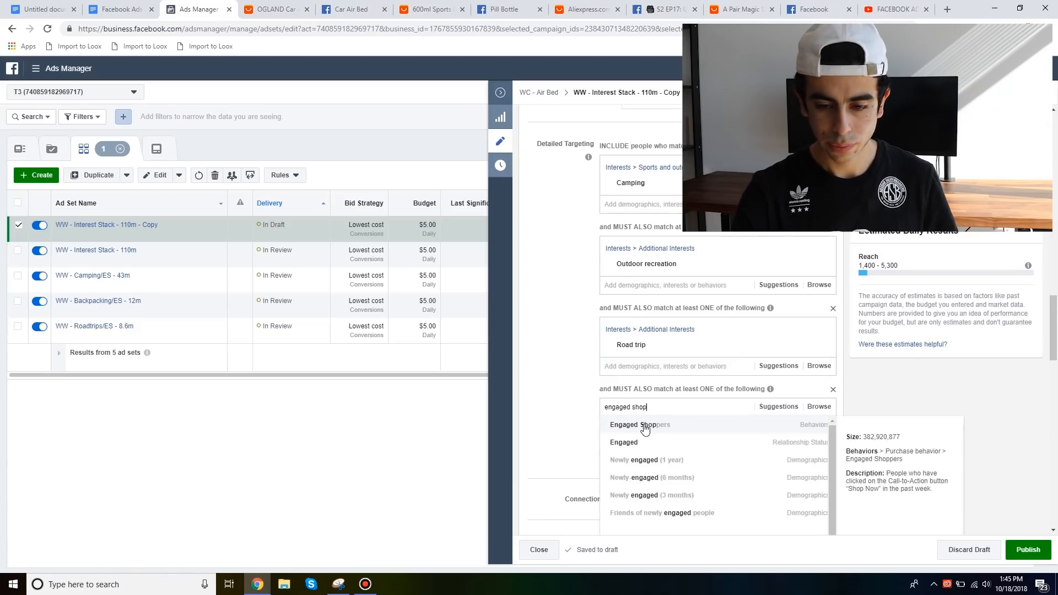
pyautogui.click(644, 426)
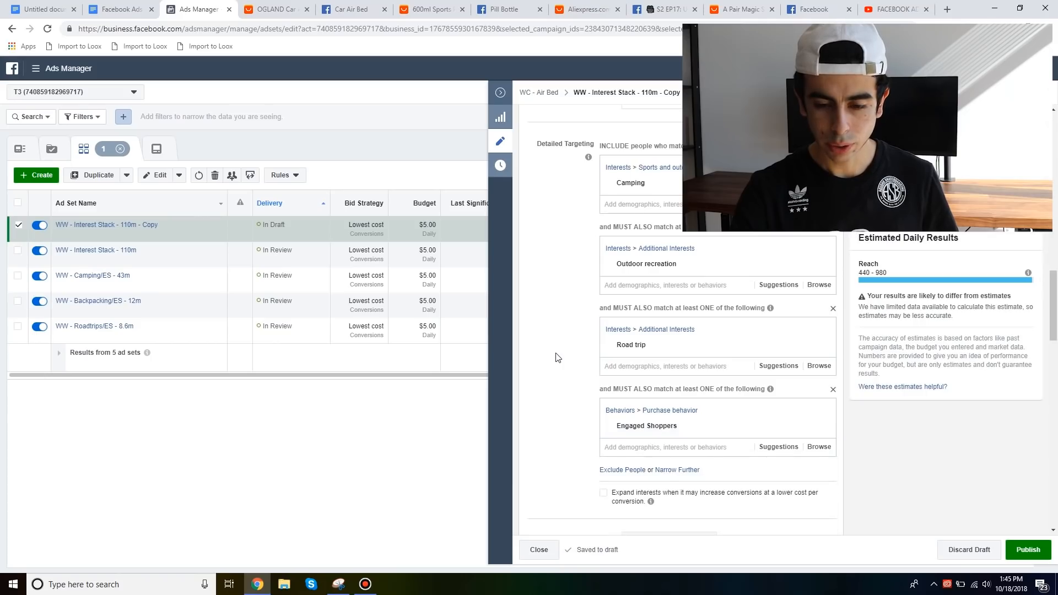
pyautogui.click(832, 390)
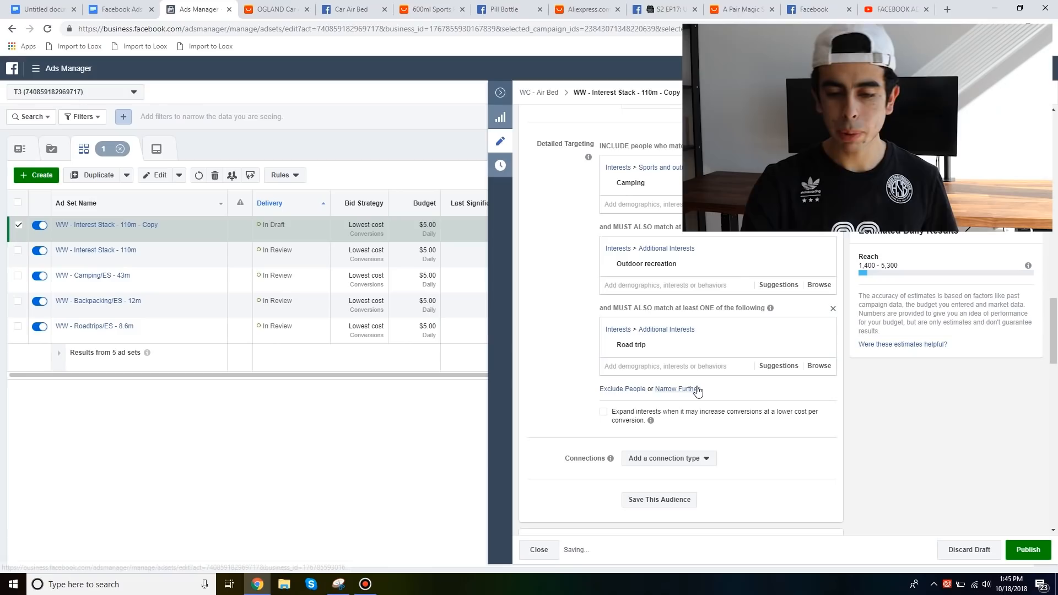
# Narrow the ad set copy's audience further with the suggested Outdoor Channel interest
pyautogui.click(697, 390)
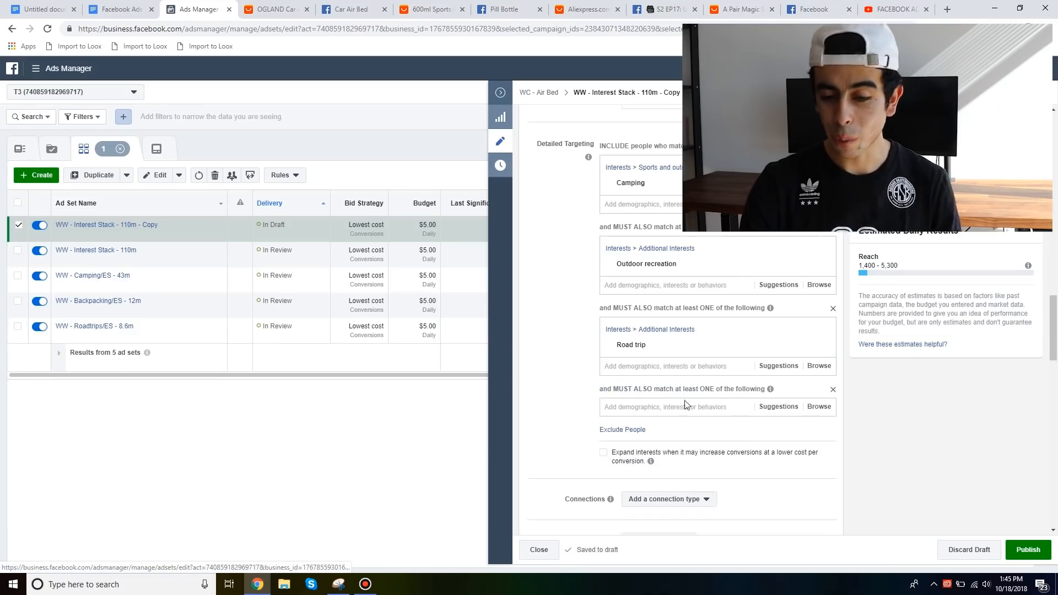
pyautogui.click(774, 413)
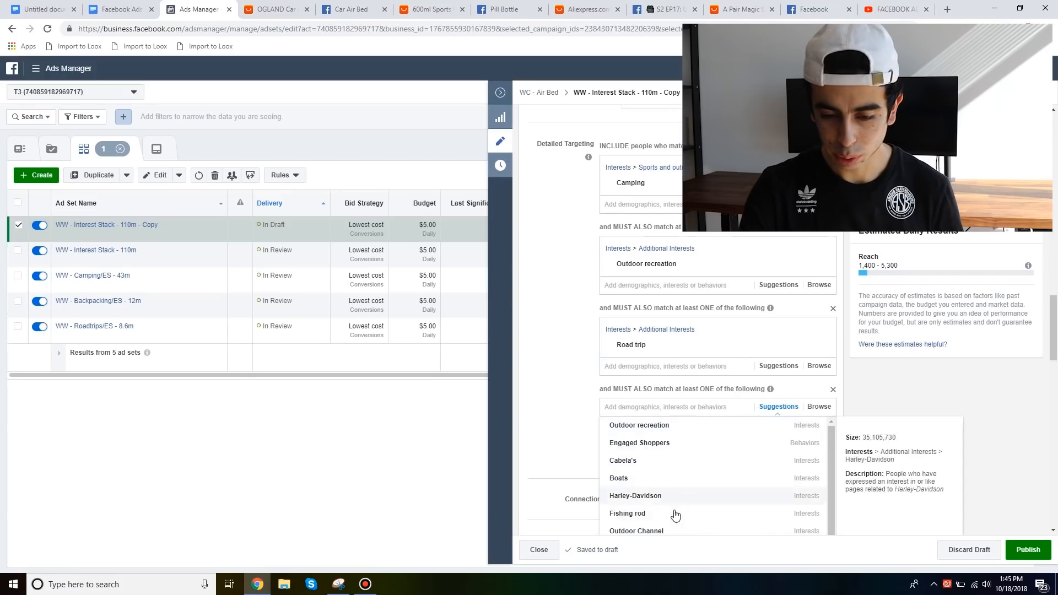
pyautogui.scroll(-1, 673, 516)
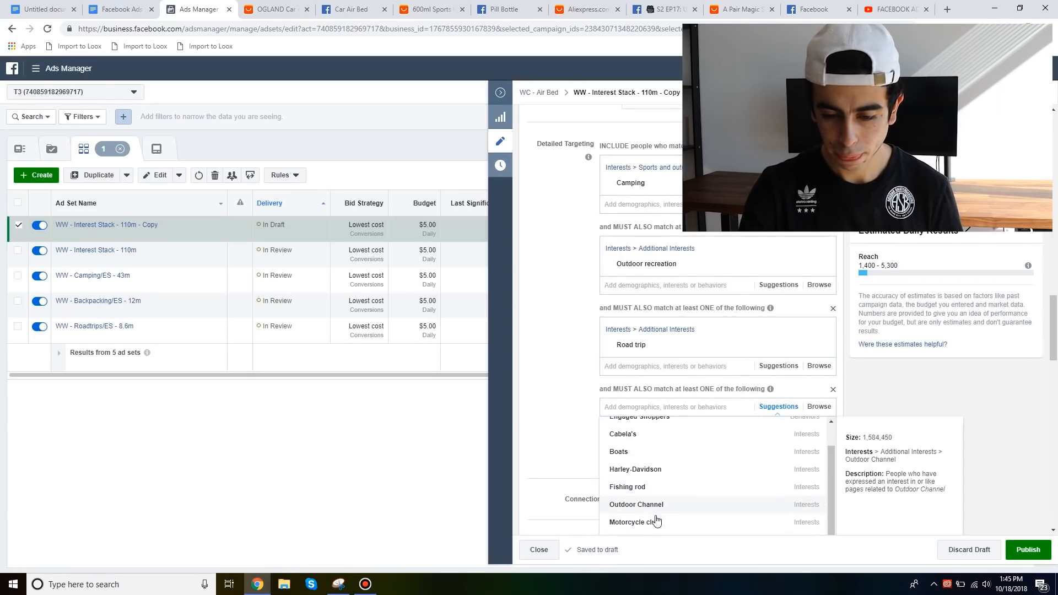
pyautogui.scroll(-3, 658, 523)
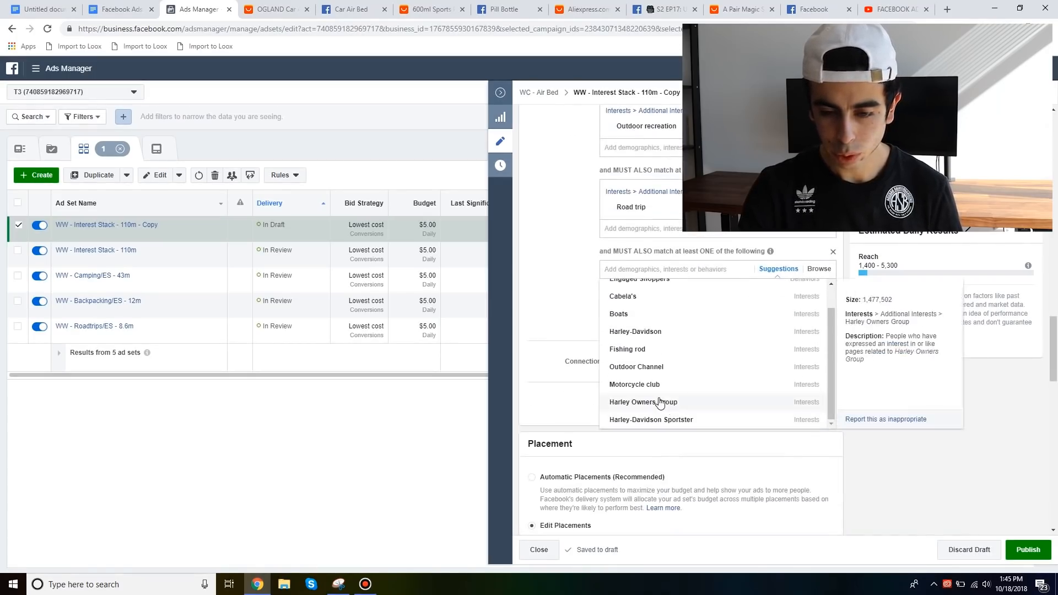
pyautogui.click(643, 367)
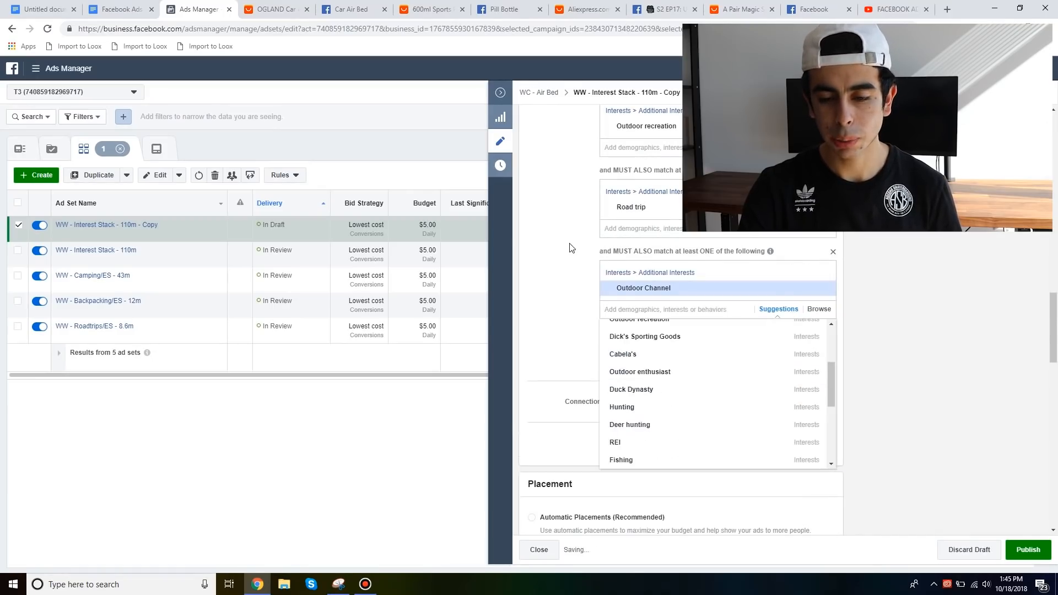
pyautogui.click(569, 245)
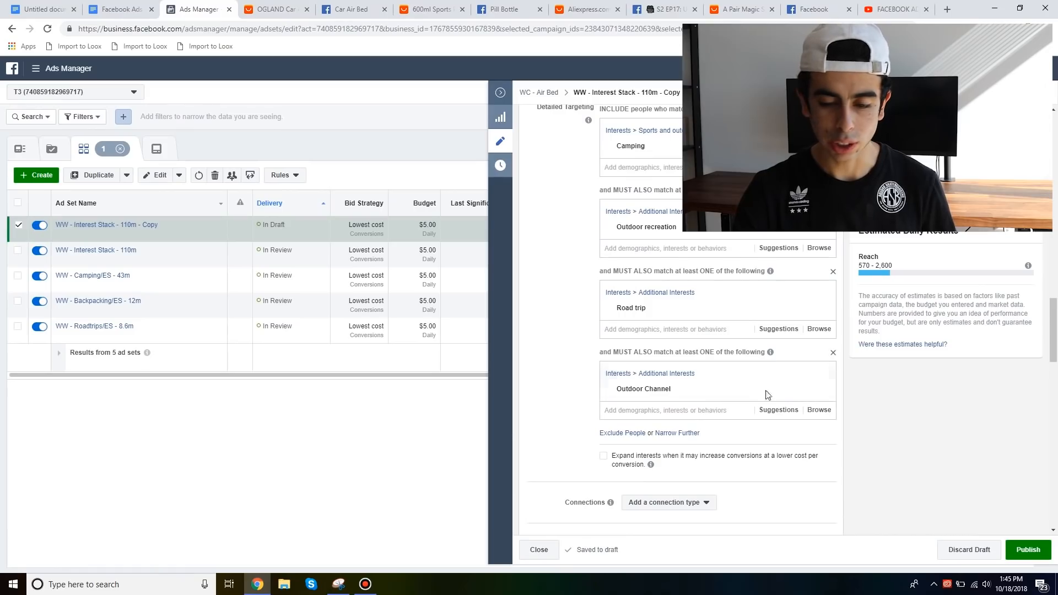
# Replace the Outdoor Channel interest in the last narrowing group with Backpacking (travel)
pyautogui.click(770, 411)
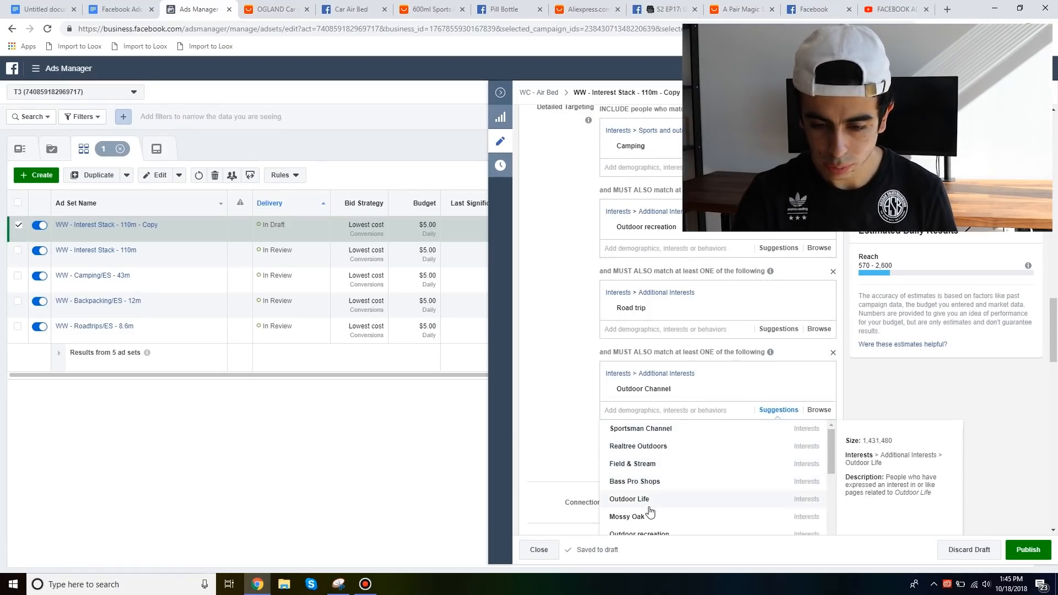
pyautogui.scroll(-1, 655, 512)
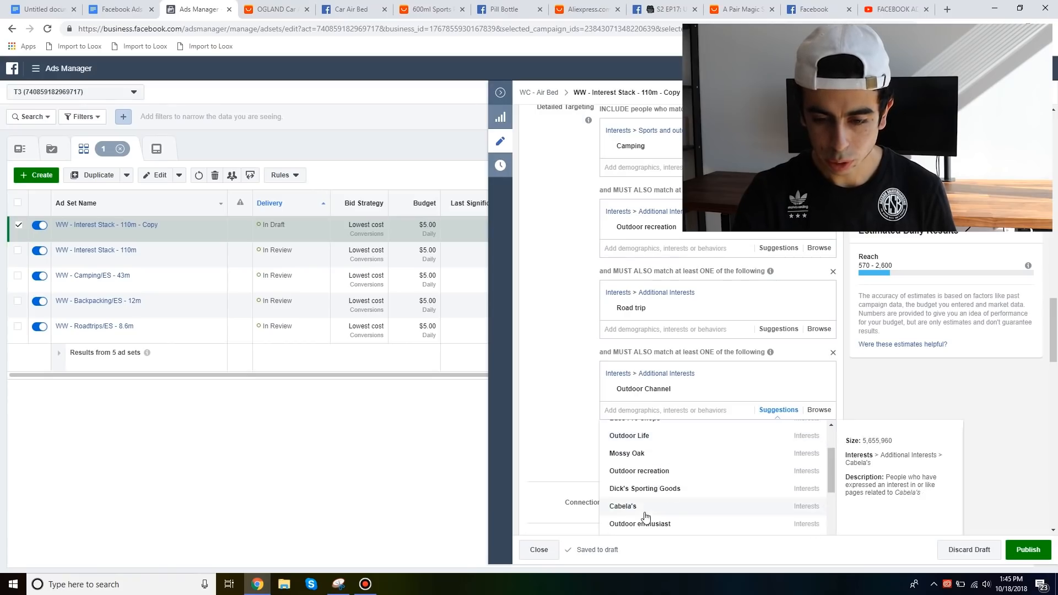
pyautogui.click(821, 390)
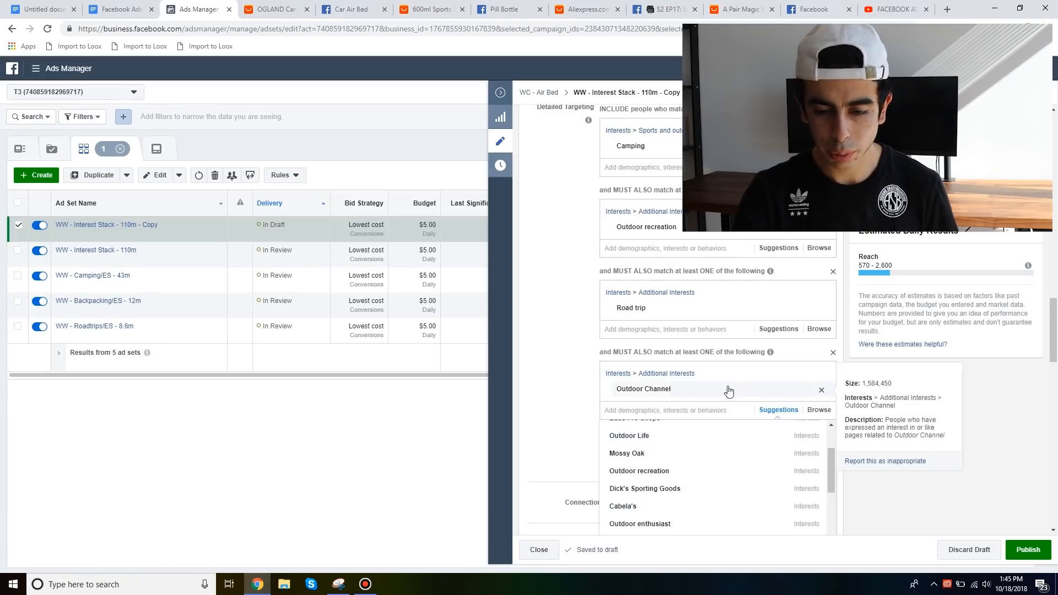
pyautogui.click(690, 371)
pyautogui.write('backpacking')
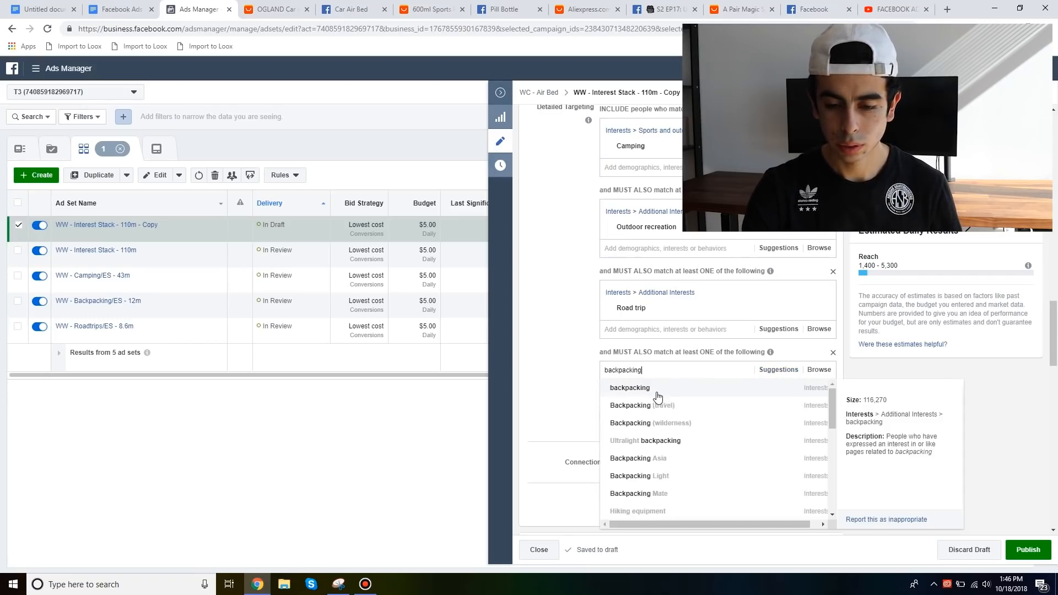
pyautogui.click(675, 411)
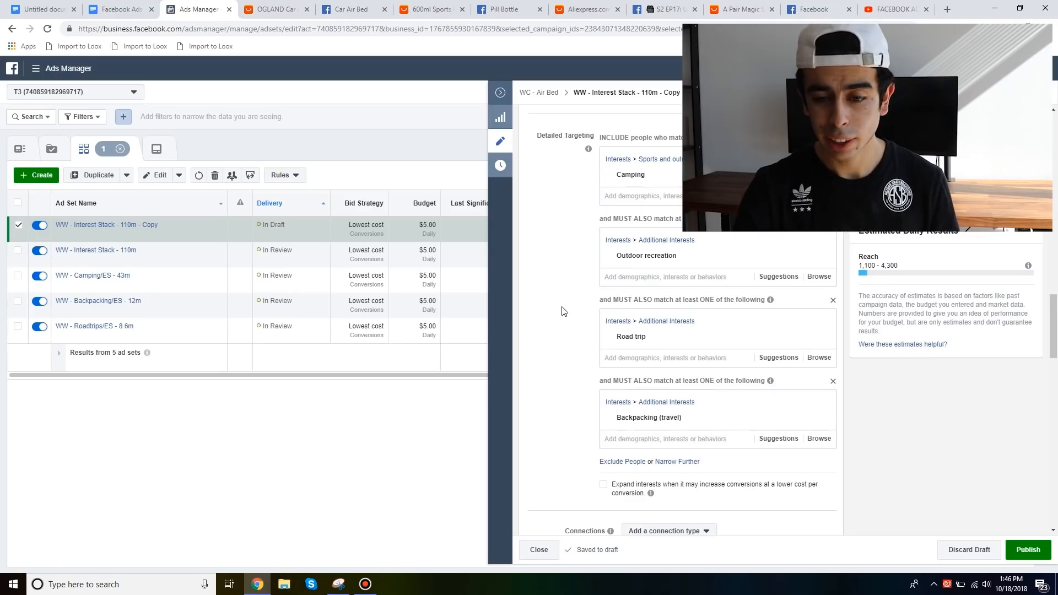
# Rename the ad set copy as WW - Interest Flex - 5.6m, publish it and close its editor
pyautogui.scroll(20, 565, 312)
pyautogui.click(711, 128)
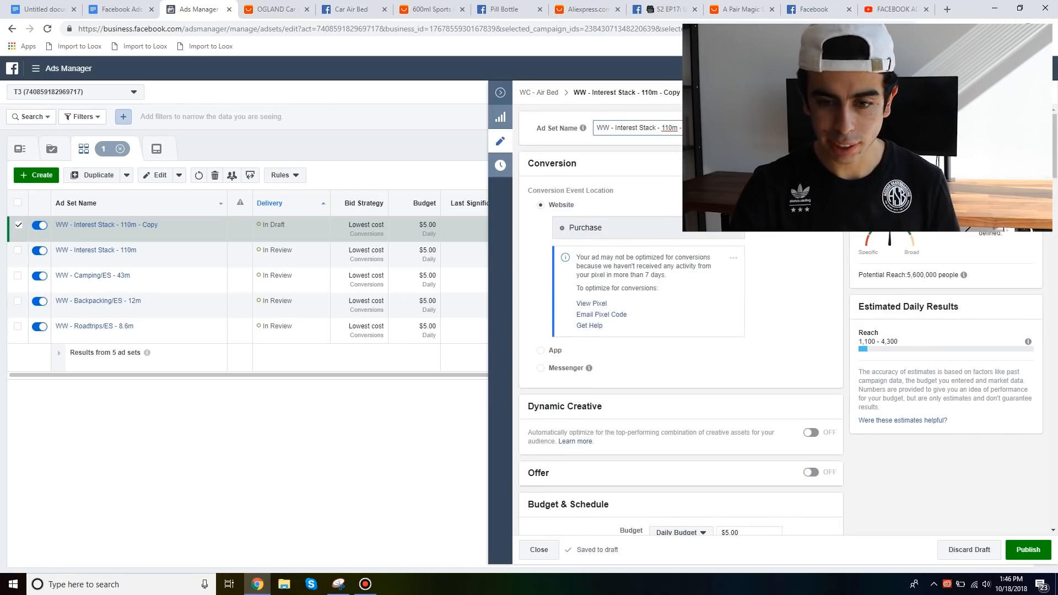
pyautogui.press('BackSpace')
pyautogui.press('BackSpace')
pyautogui.press('BackSpace')
pyautogui.press('BackSpace')
pyautogui.press('BackSpace')
pyautogui.press('BackSpace')
pyautogui.press('BackSpace')
pyautogui.press('BackSpace')
pyautogui.press('BackSpace')
pyautogui.press('BackSpace')
pyautogui.press('BackSpace')
pyautogui.press('BackSpace')
pyautogui.press('BackSpace')
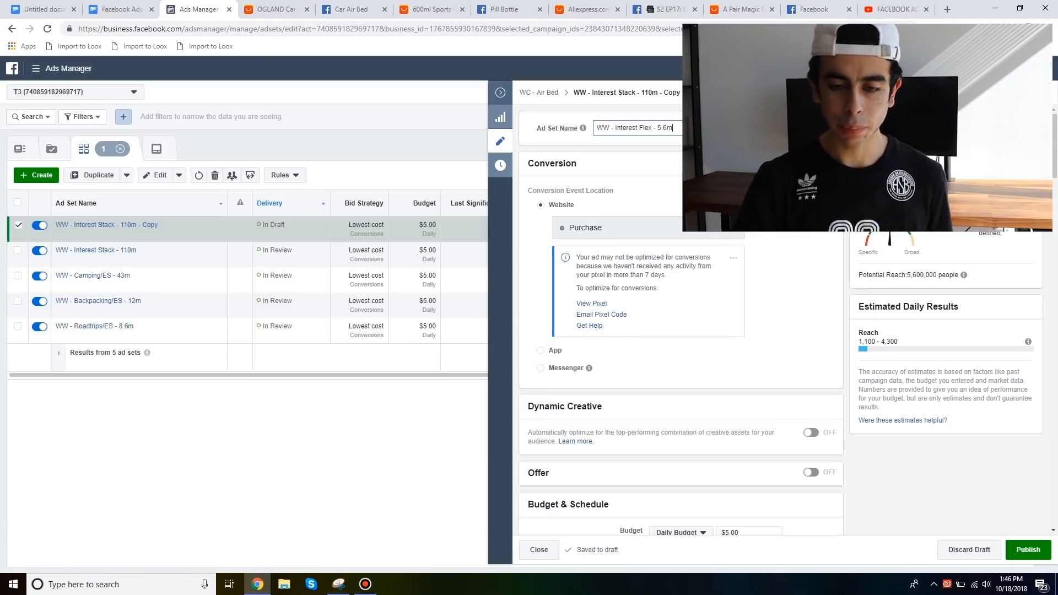
pyautogui.click(1029, 547)
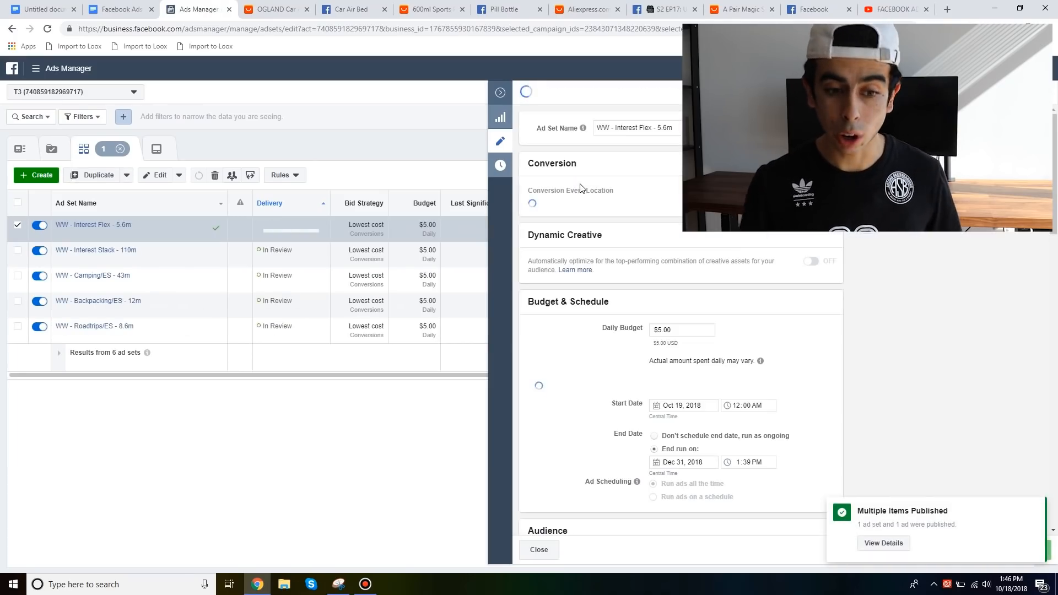
pyautogui.click(499, 93)
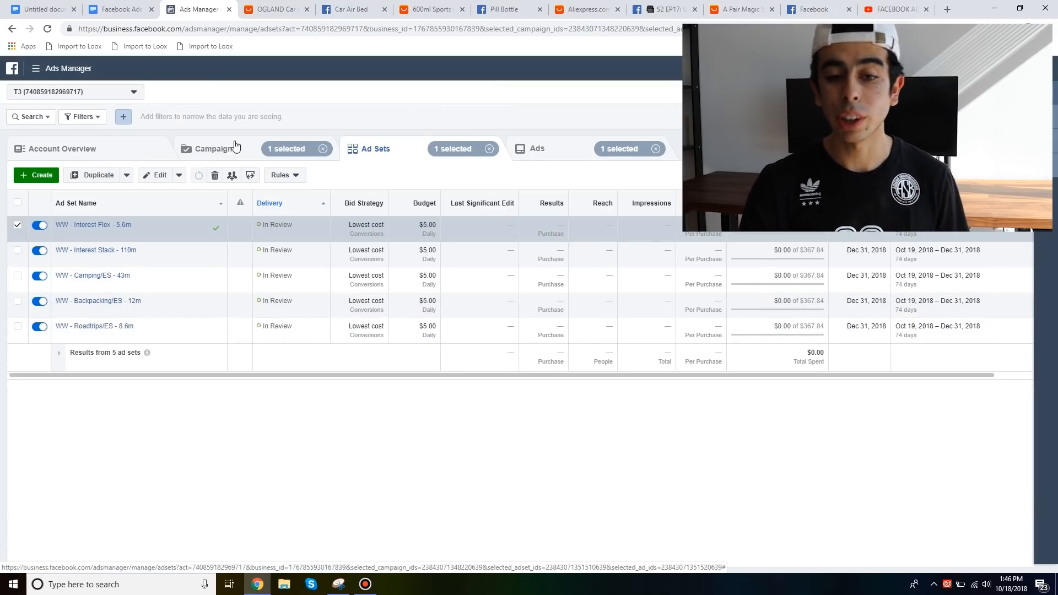
# Review the air bed campaign's ad sets and look at the Pill Bottle product video
pyautogui.click(236, 146)
pyautogui.click(376, 147)
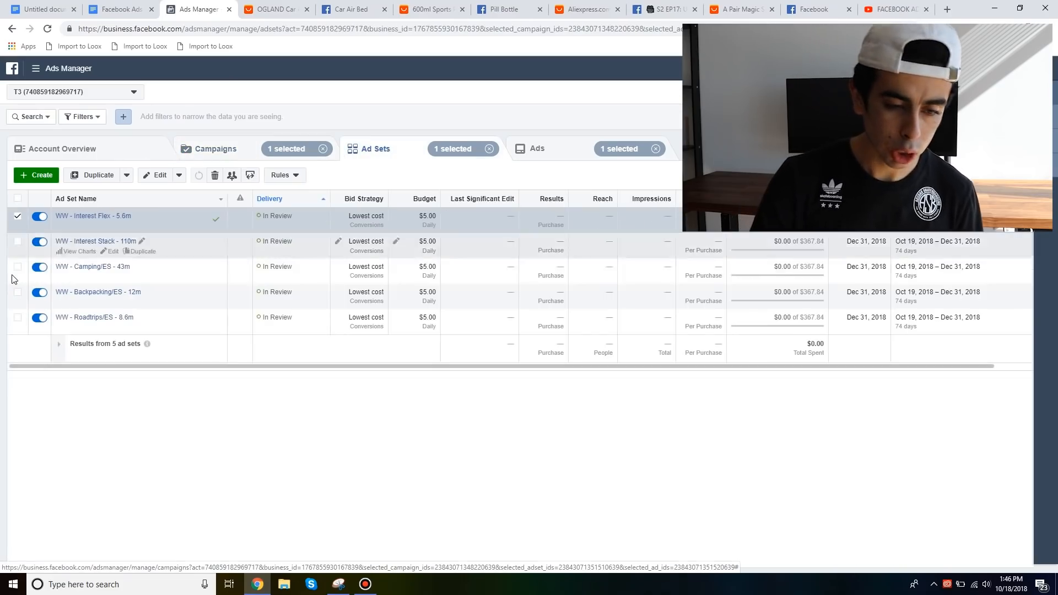
pyautogui.click(504, 8)
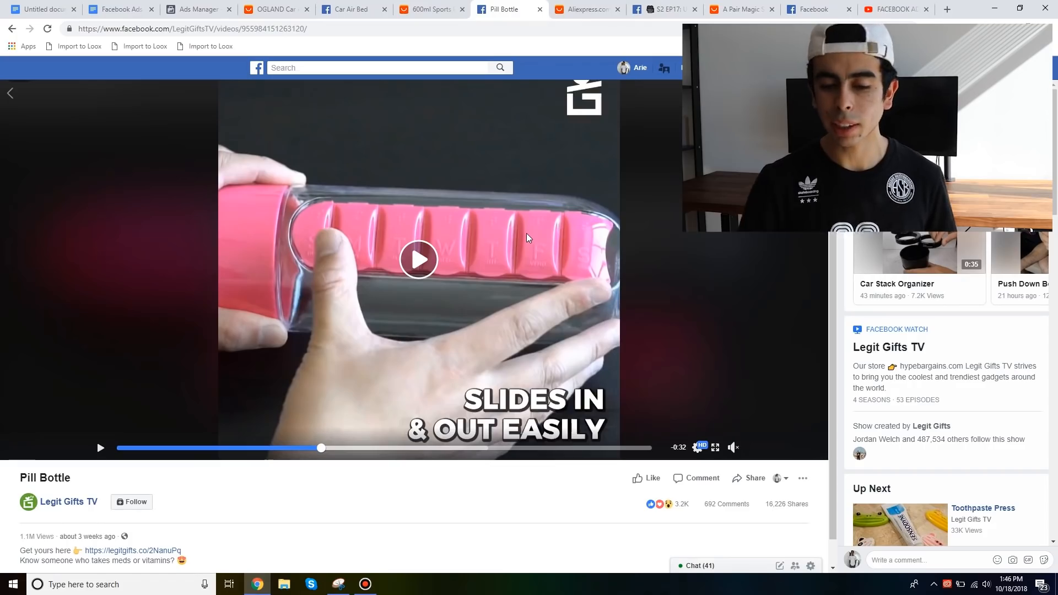
pyautogui.click(198, 9)
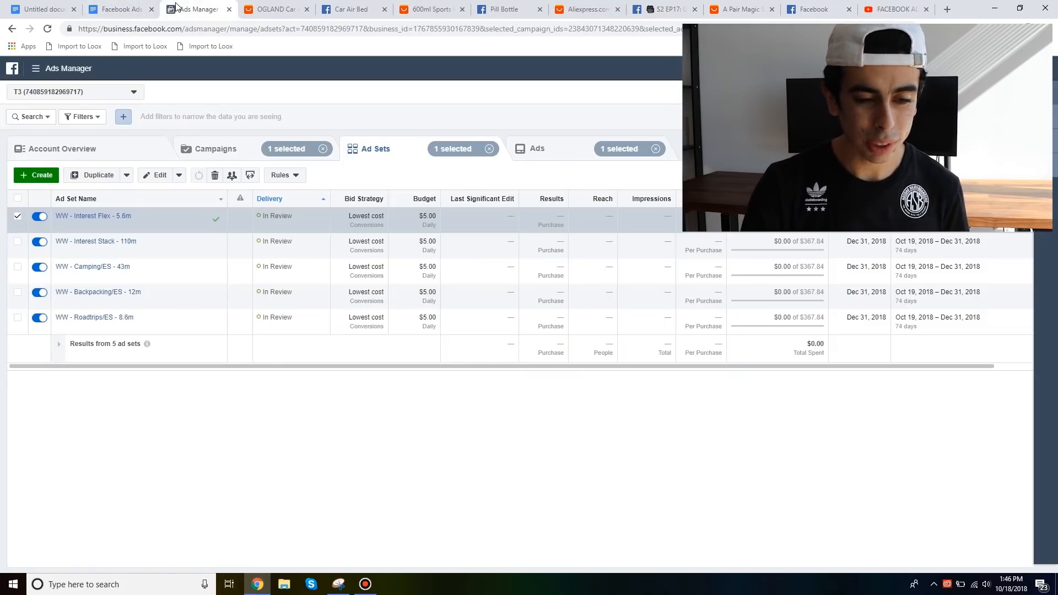
# Start a new campaign with the Conversions objective
pyautogui.click(201, 149)
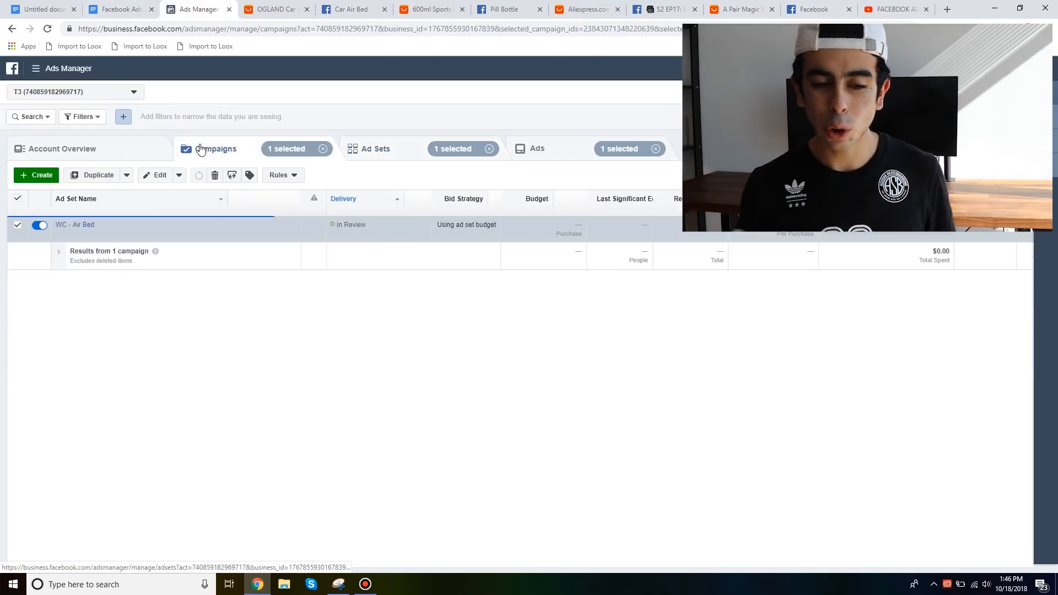
pyautogui.click(47, 177)
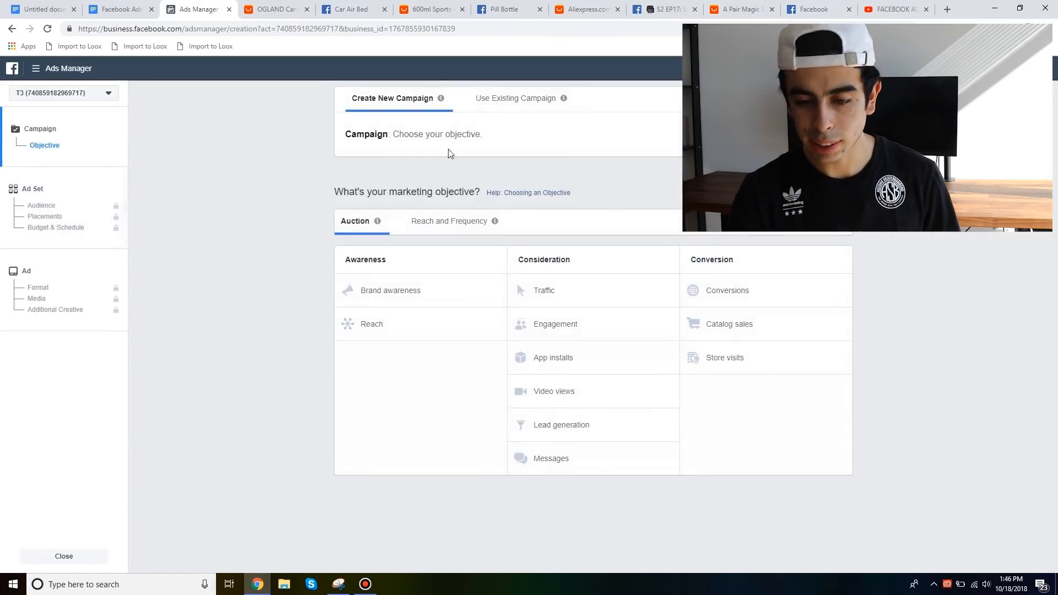
pyautogui.click(763, 289)
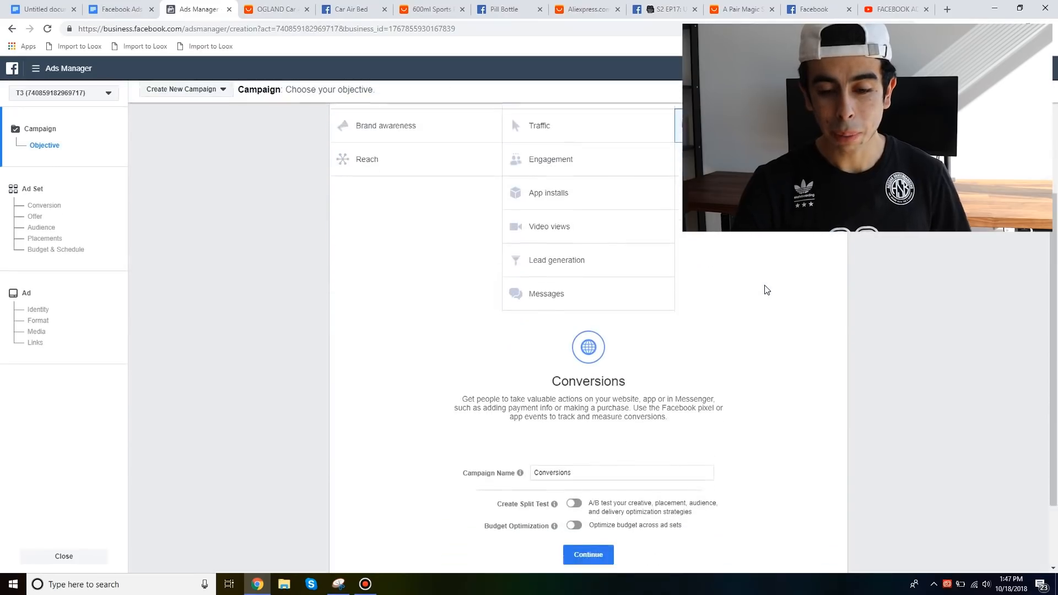
# Name the new campaign WC - Pill Bottle and continue to its ad set settings
pyautogui.click(600, 429)
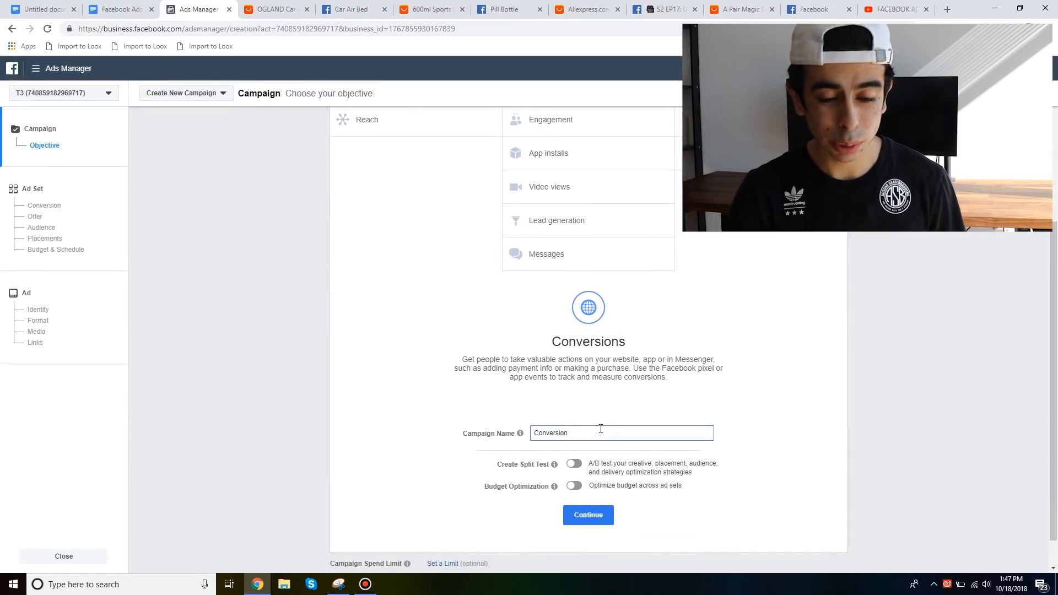
pyautogui.press('BackSpace')
pyautogui.press('BackSpace')
pyautogui.press('BackSpace')
pyautogui.press('BackSpace')
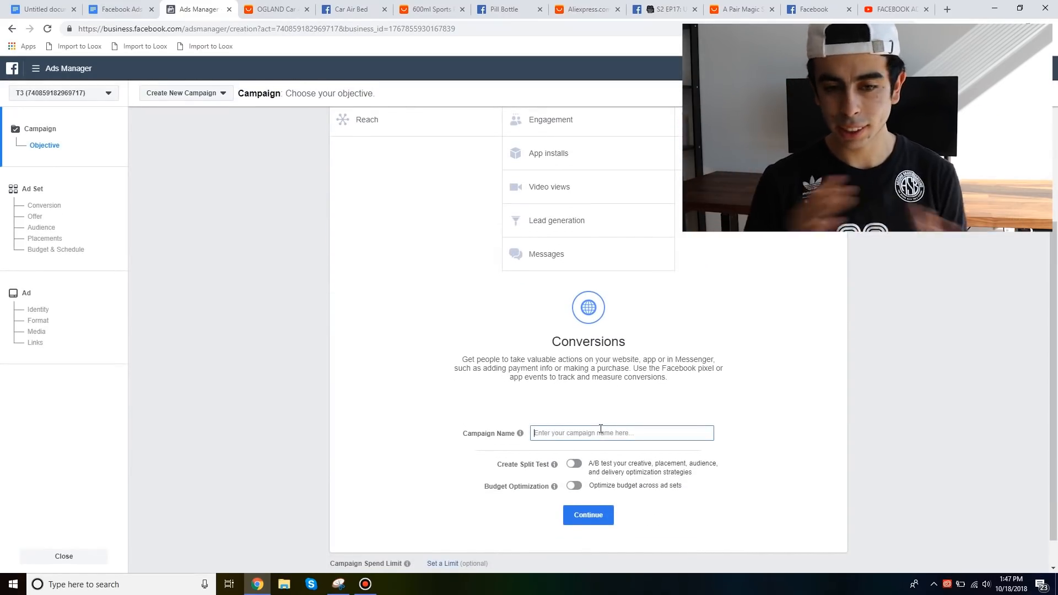
pyautogui.write('WC - Pill Bottle')
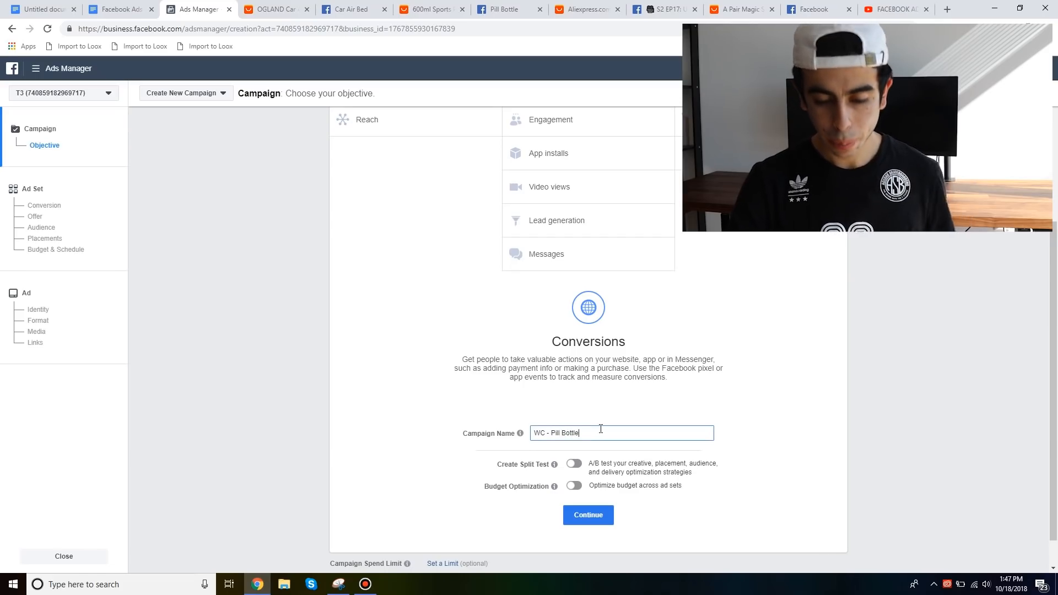
pyautogui.click(588, 514)
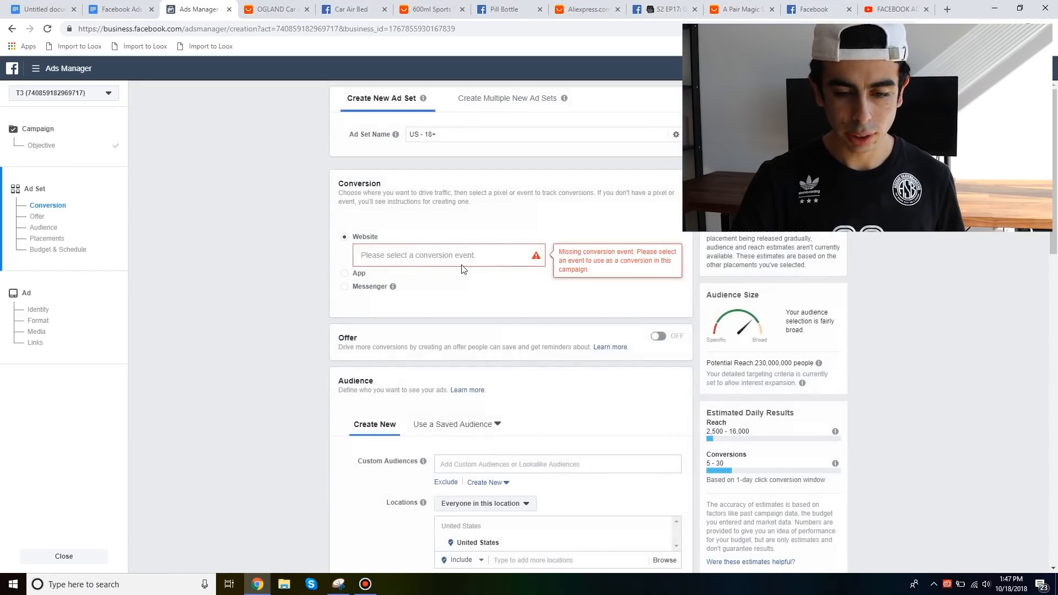
# Set the ad set's website conversion event to Purchase
pyautogui.click(478, 259)
pyautogui.scroll(-3, 465, 359)
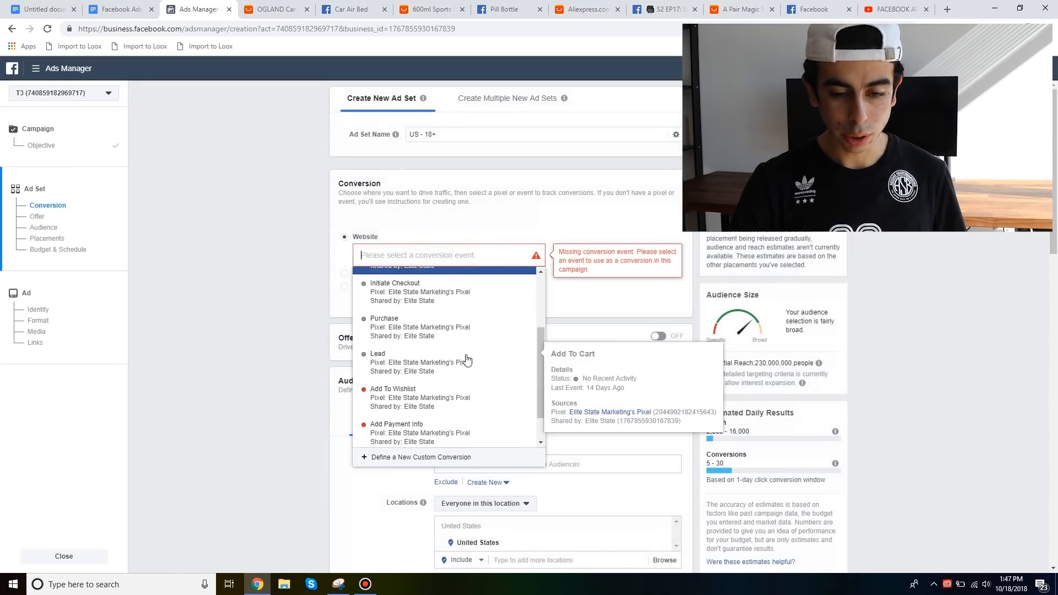
pyautogui.click(441, 334)
# Replace the United States with Worldwide as the audience's target location
pyautogui.scroll(-4, 560, 397)
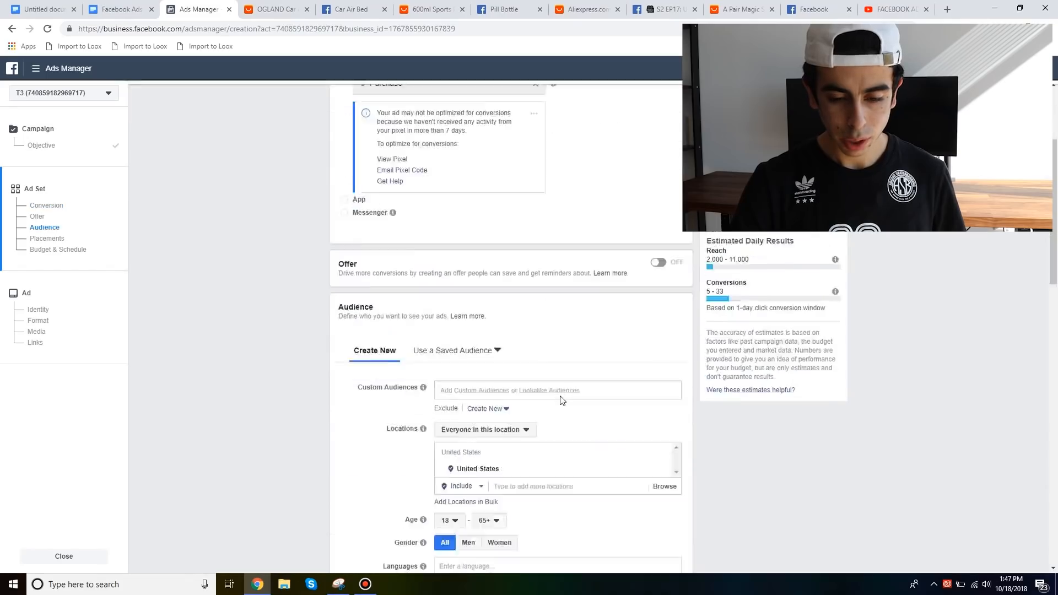
pyautogui.scroll(-1, 601, 335)
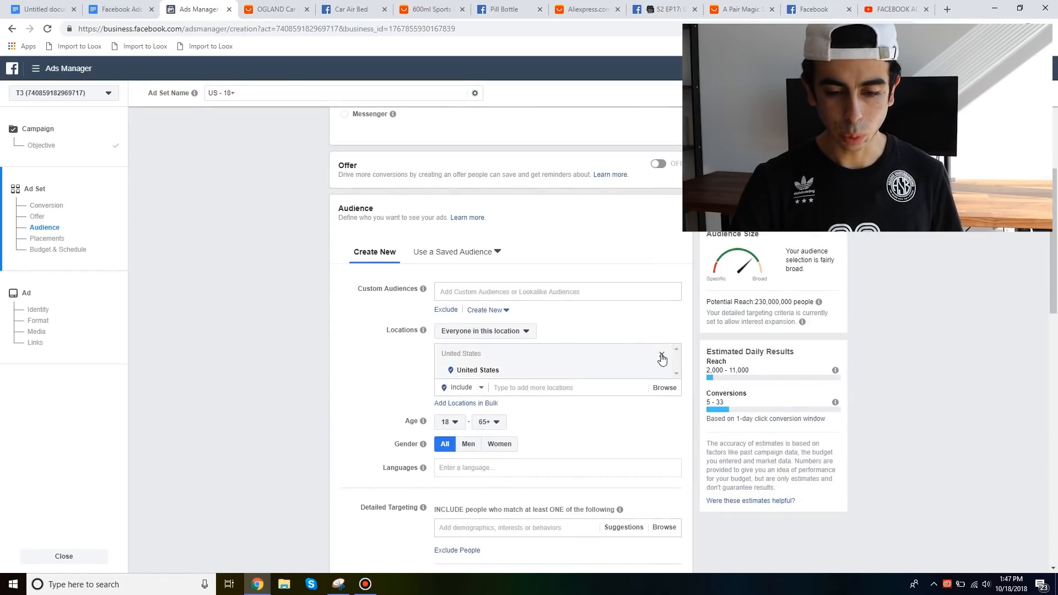
pyautogui.click(661, 354)
pyautogui.write('worlwide')
pyautogui.click(551, 371)
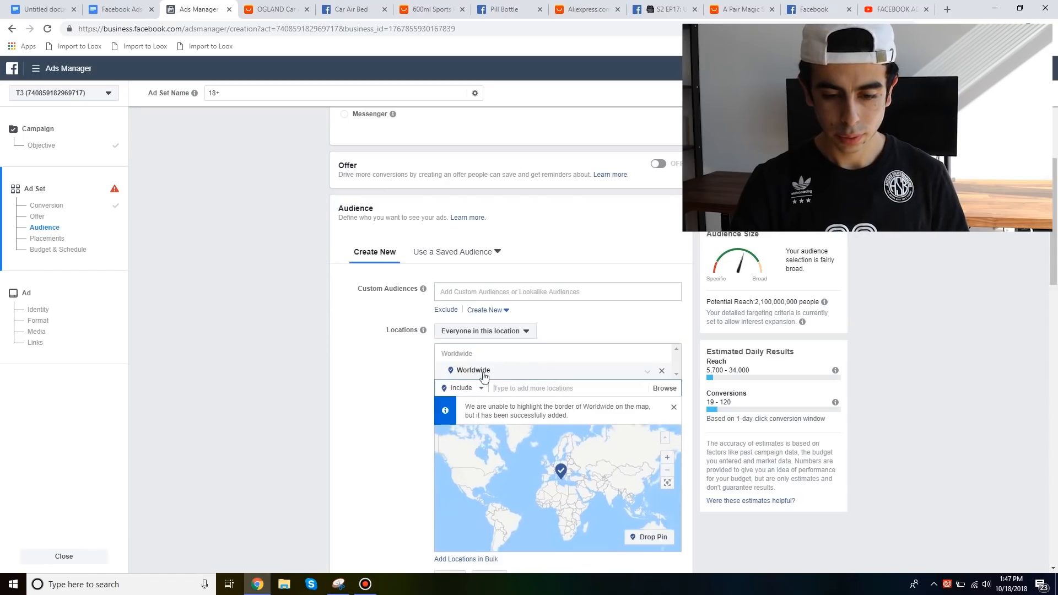
# Exclude India, China and Africa from the worldwide location targeting
pyautogui.click(465, 385)
pyautogui.click(462, 419)
pyautogui.write('india')
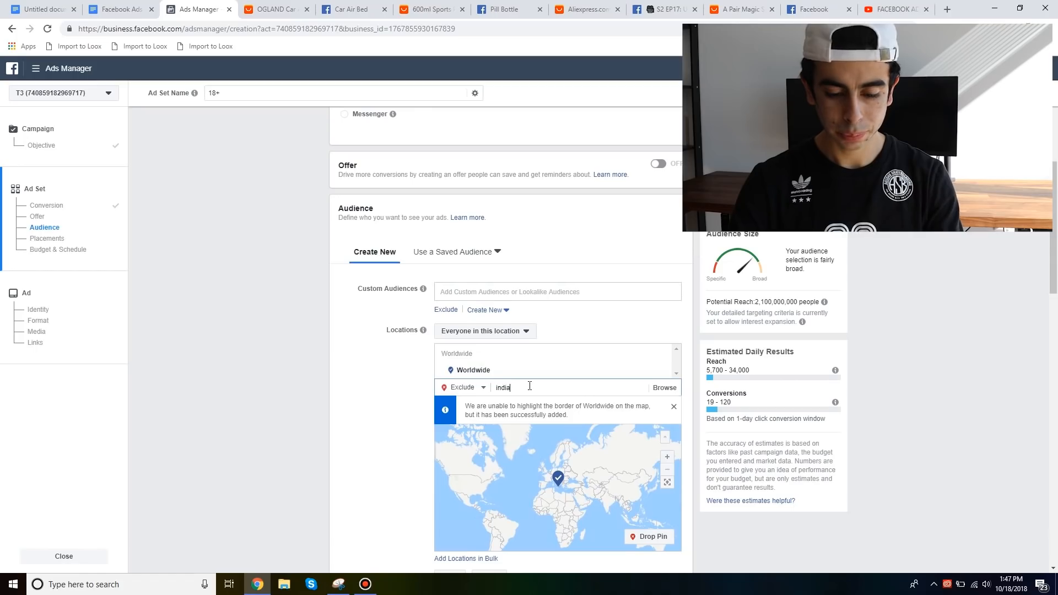
pyautogui.click(530, 401)
pyautogui.write('china')
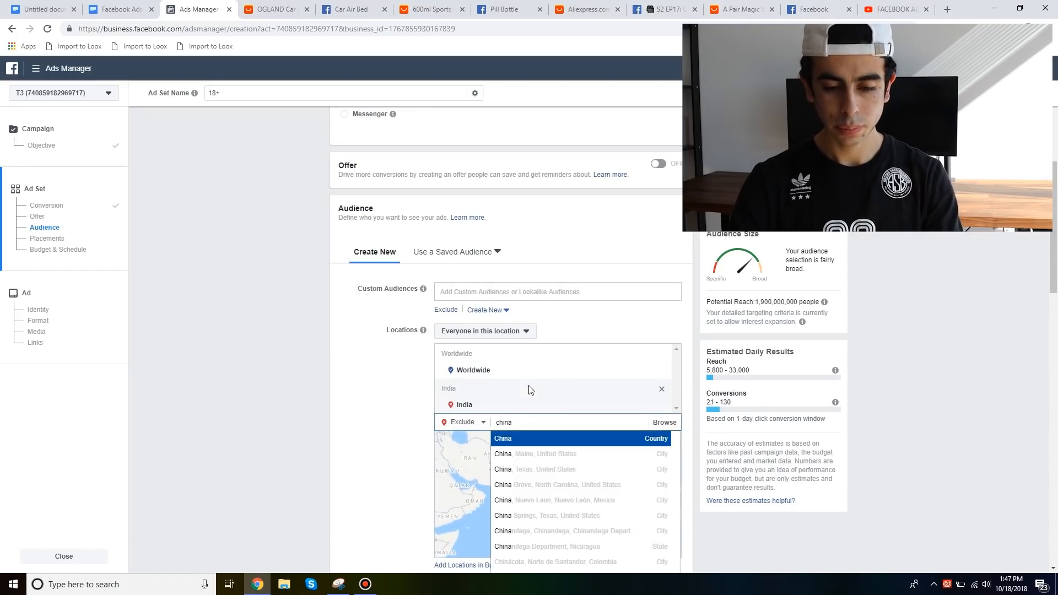
pyautogui.press('Return')
pyautogui.write('africa')
pyautogui.press('Return')
# Exclude Pakistan, Bangladesh and the Philippines from the worldwide location targeting
pyautogui.write('pakistan')
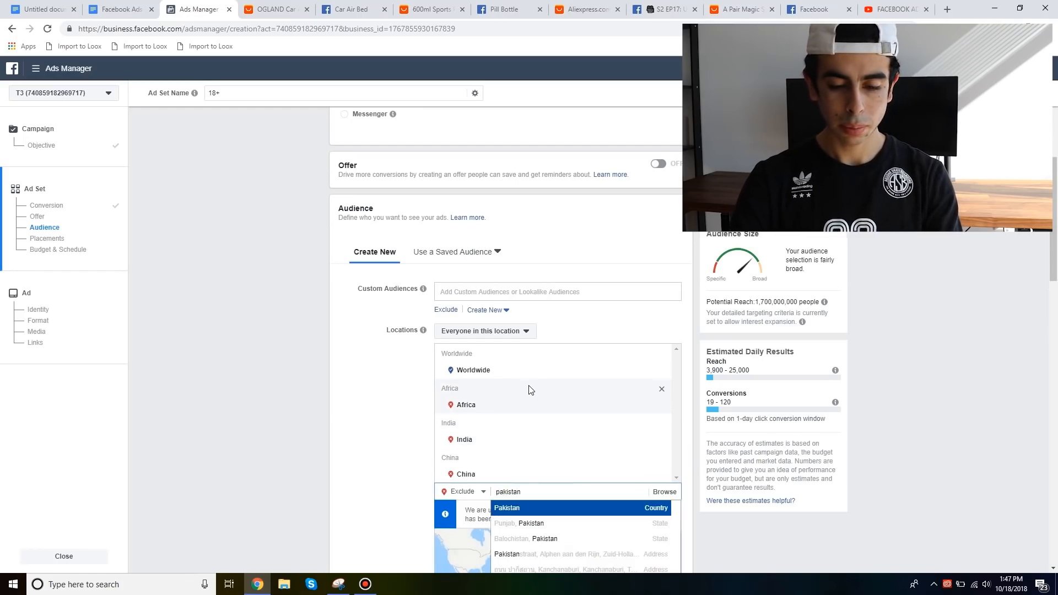
pyautogui.press('Return')
pyautogui.write('bangladesh')
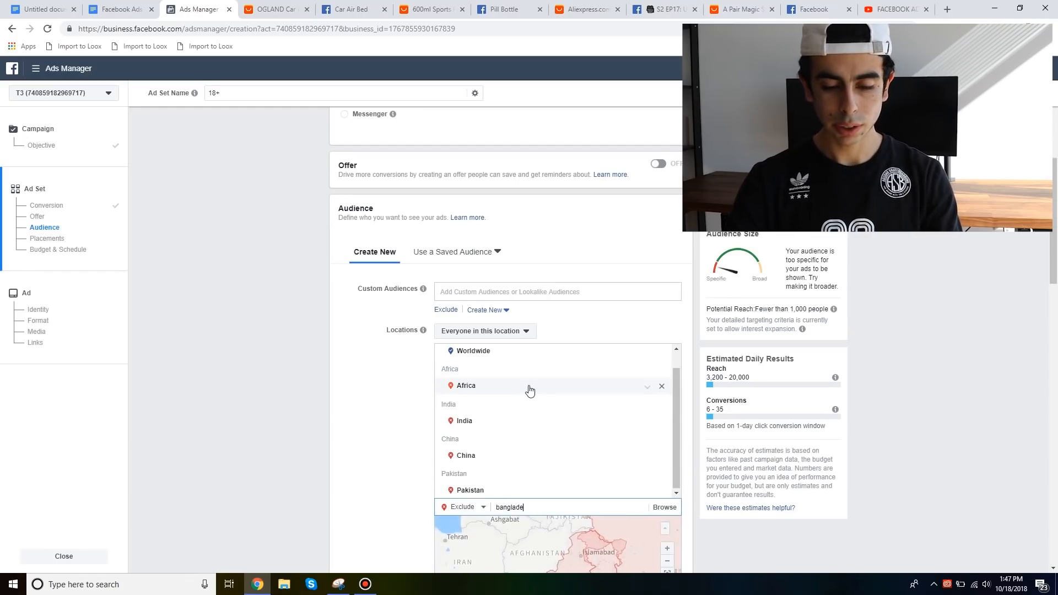
pyautogui.press('Return')
pyautogui.write('a')
pyautogui.press('BackSpace')
pyautogui.write('phi')
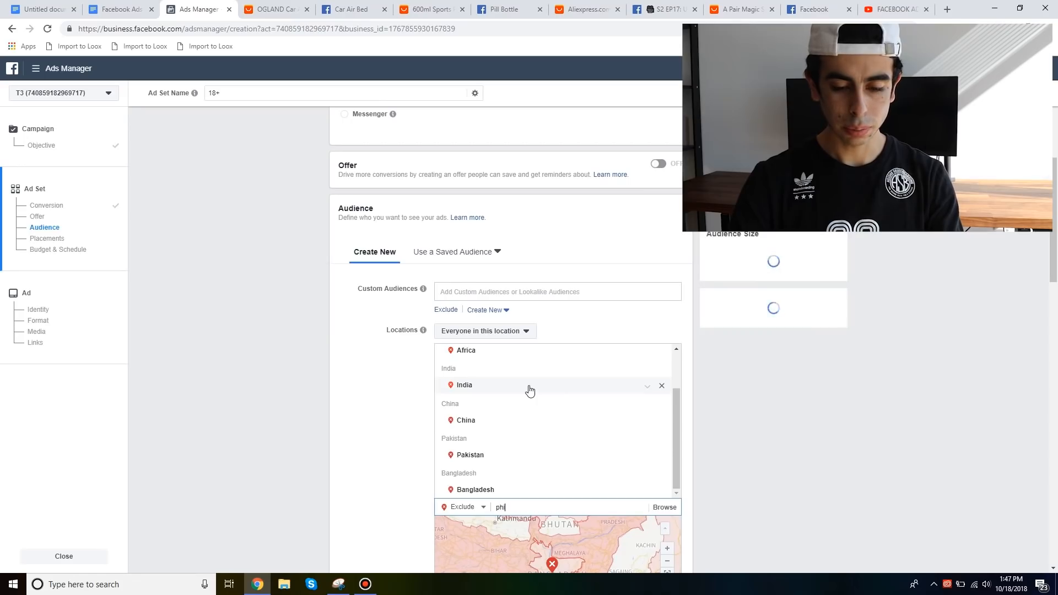
pyautogui.write('lippi')
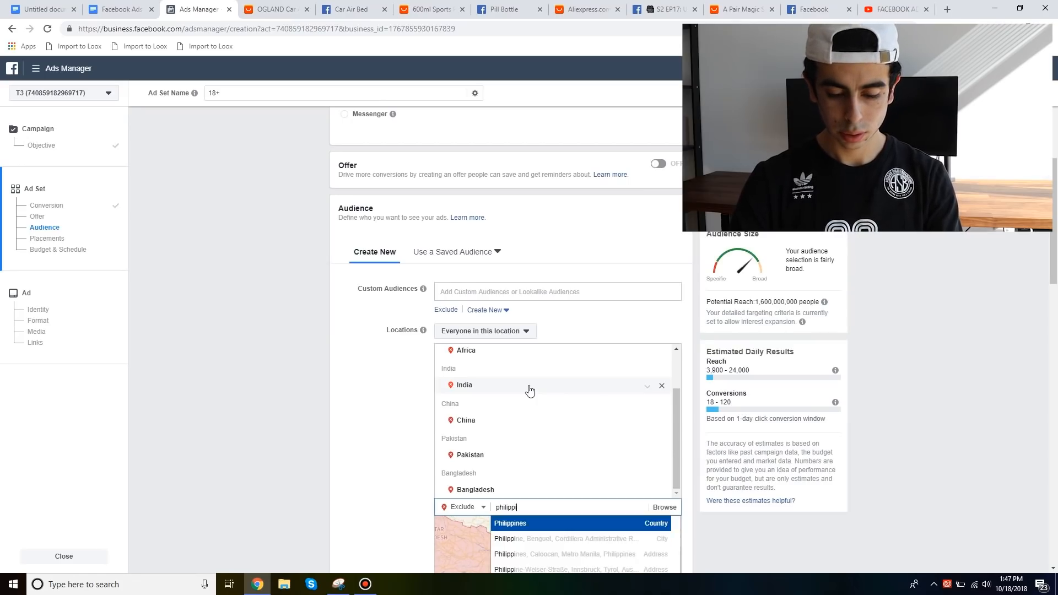
pyautogui.press('Return')
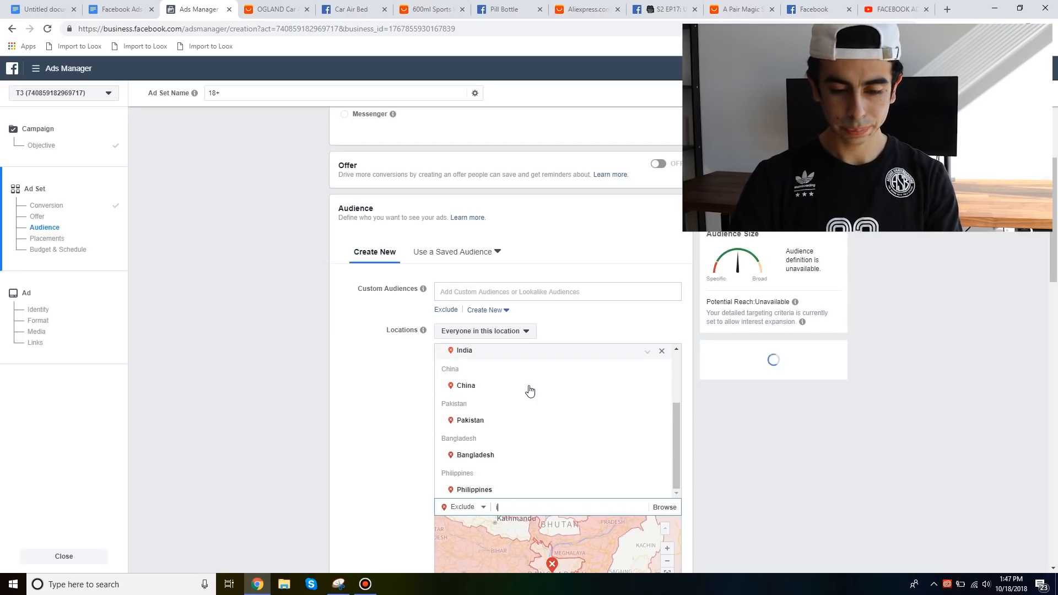
# Add Indonesia and Myanmar to the excluded locations
pyautogui.write('indonesia')
pyautogui.press('Return')
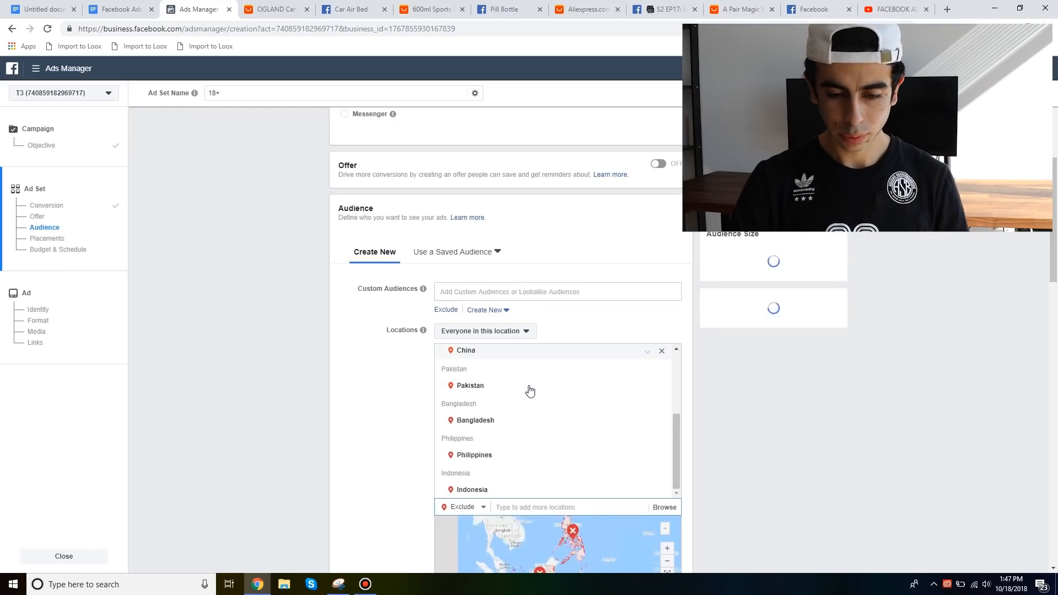
pyautogui.write('my')
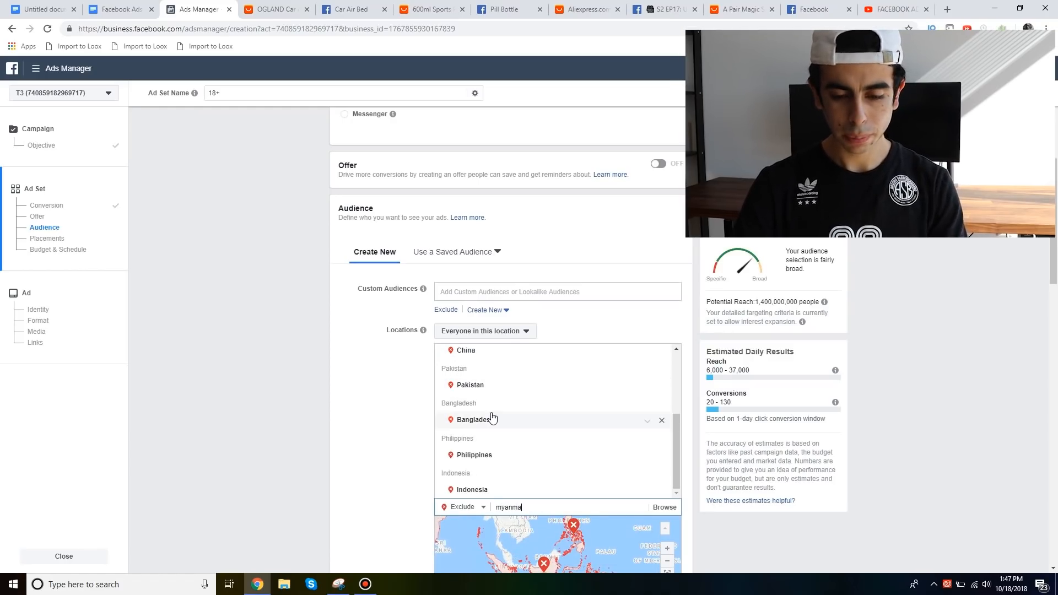
pyautogui.write('anma')
pyautogui.press('Return')
# Limit the audience's language to English (All) and turn off interest expansion for the detailed targeting
pyautogui.scroll(-5, 366, 440)
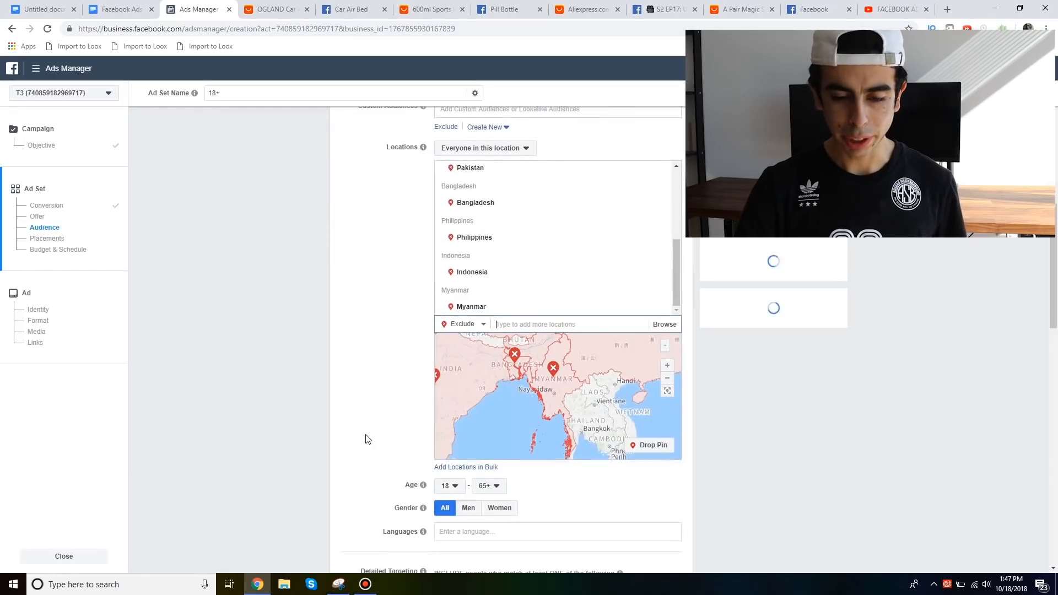
pyautogui.click(528, 415)
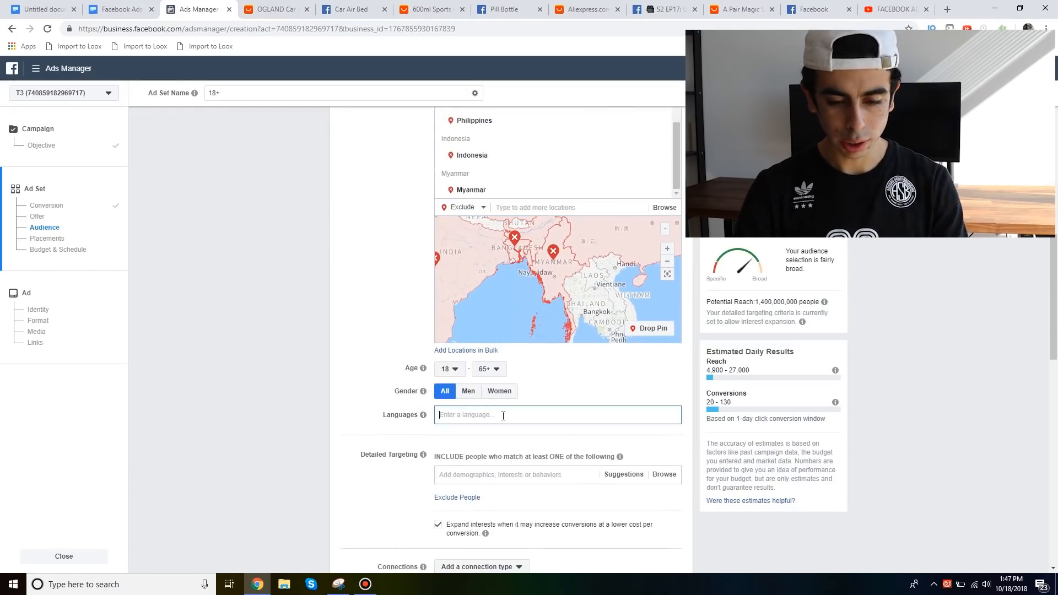
pyautogui.write('eng')
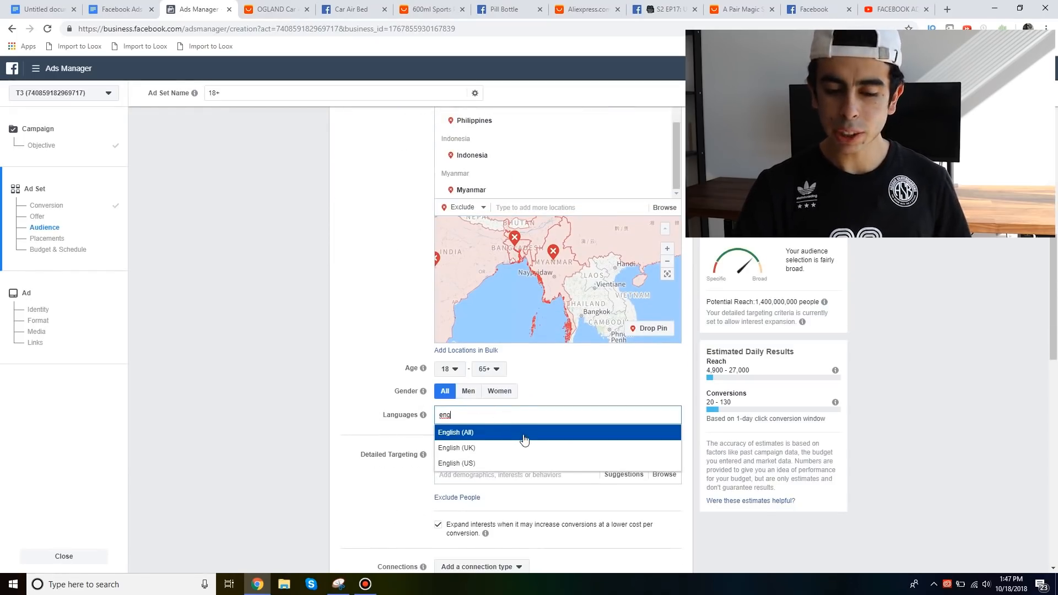
pyautogui.click(524, 436)
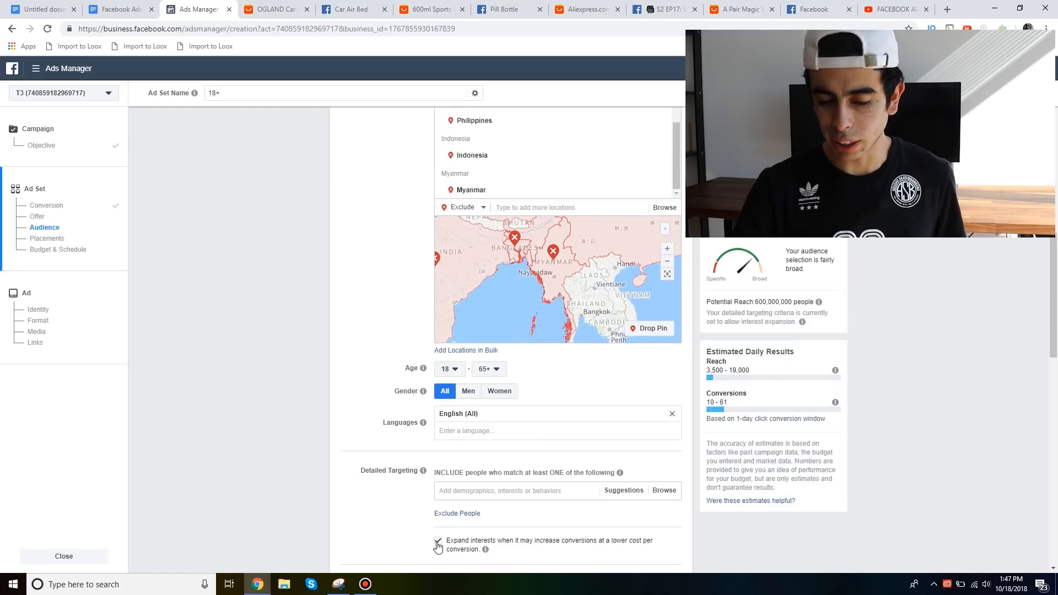
pyautogui.click(437, 541)
# Target the Old age interest and narrow the audience to people who also match the Engaged Shoppers behavior
pyautogui.scroll(-2, 373, 512)
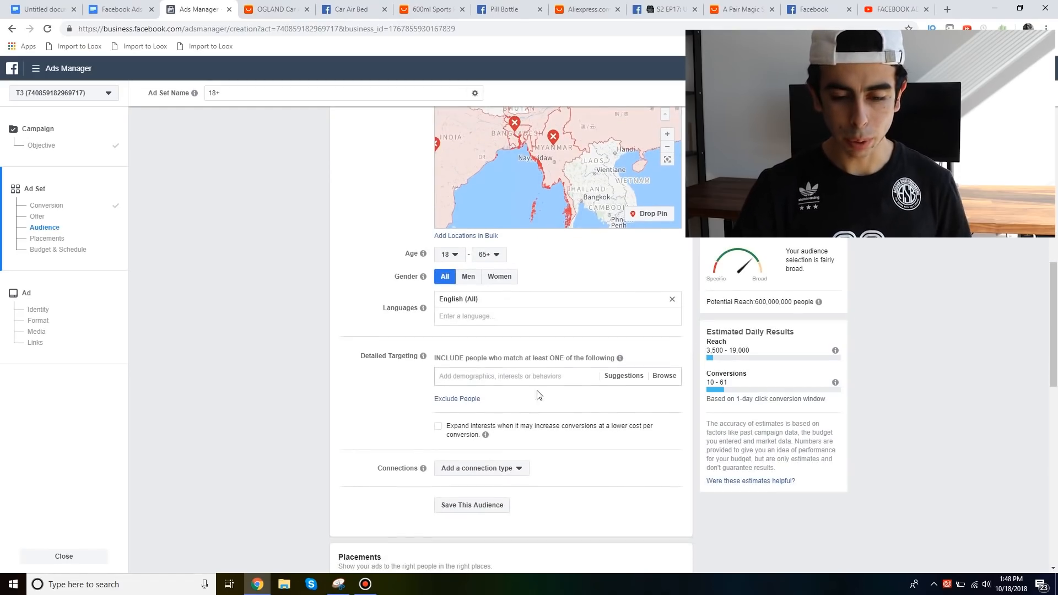
pyautogui.write('elderly')
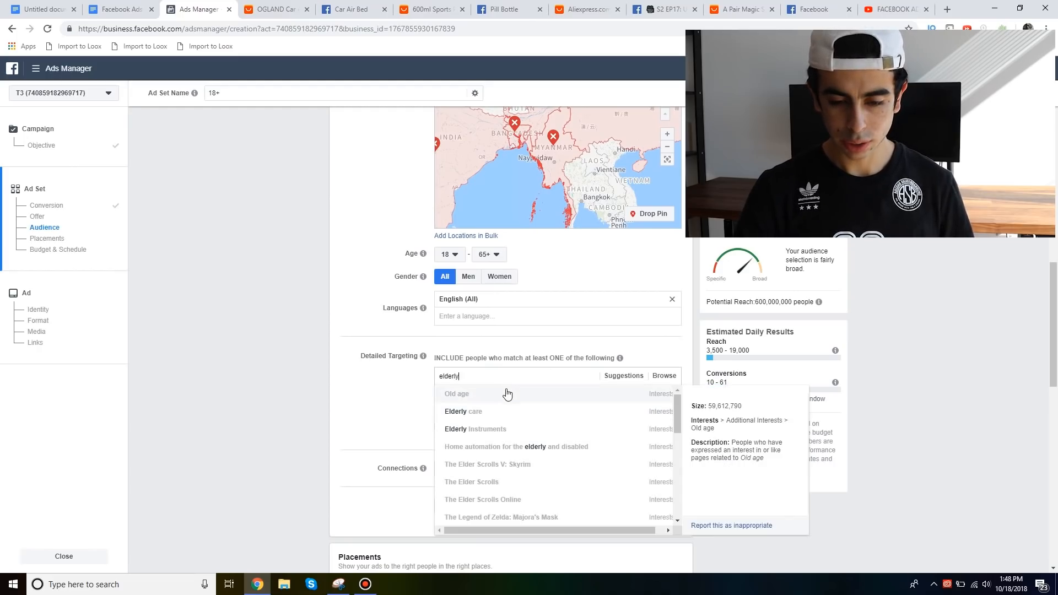
pyautogui.click(507, 394)
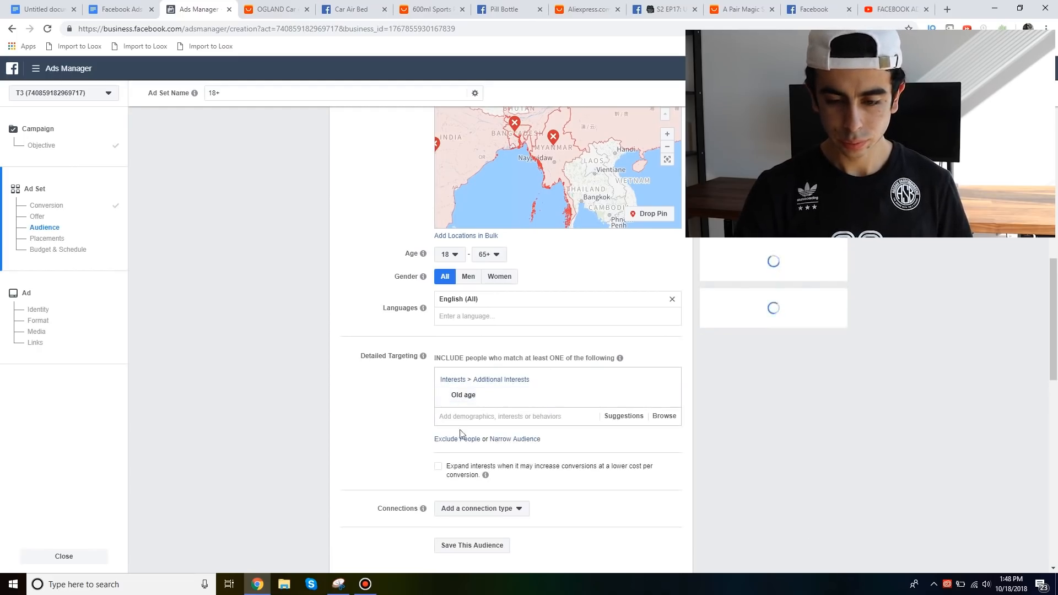
pyautogui.click(507, 439)
pyautogui.write('engaged')
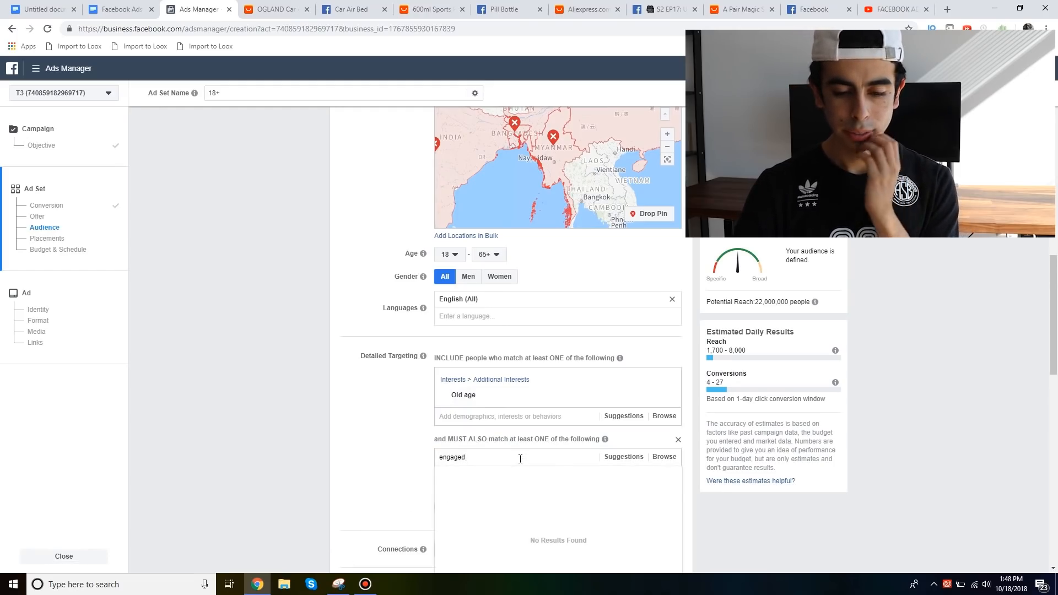
pyautogui.click(500, 545)
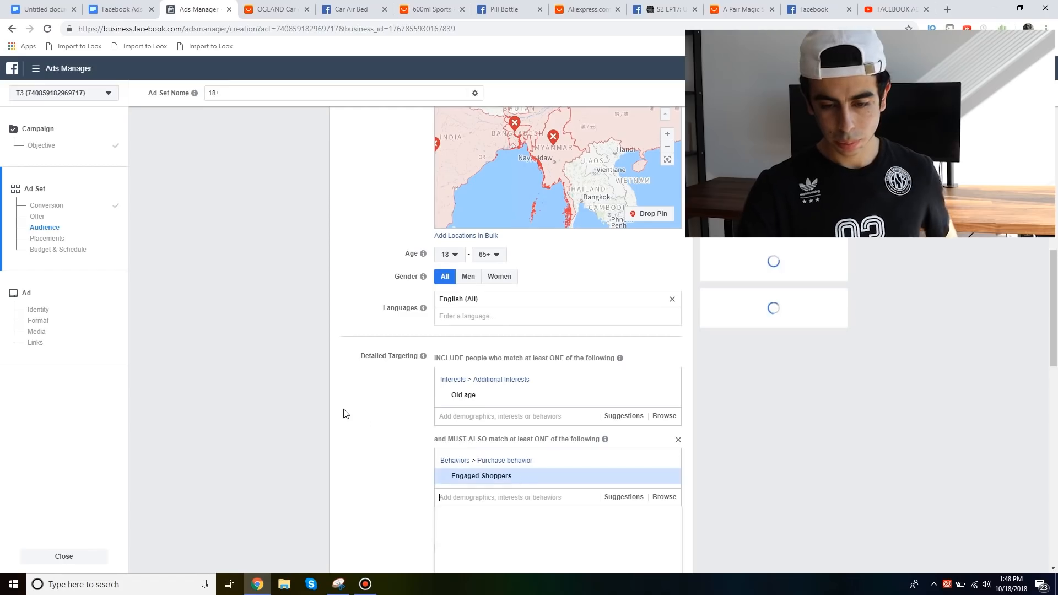
# Set the ad set's daily budget to $5
pyautogui.scroll(-12, 343, 413)
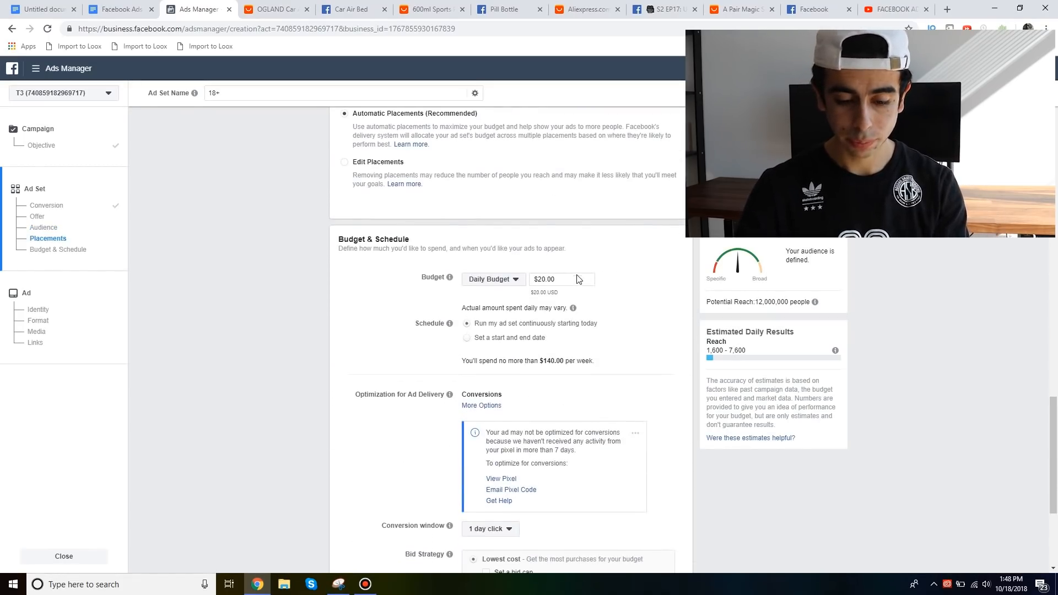
pyautogui.tripleClick(581, 281)
pyautogui.write('5')
pyautogui.click(648, 277)
# Set the ad set's conversion window to 7 days click or 1 day view
pyautogui.scroll(-4, 648, 276)
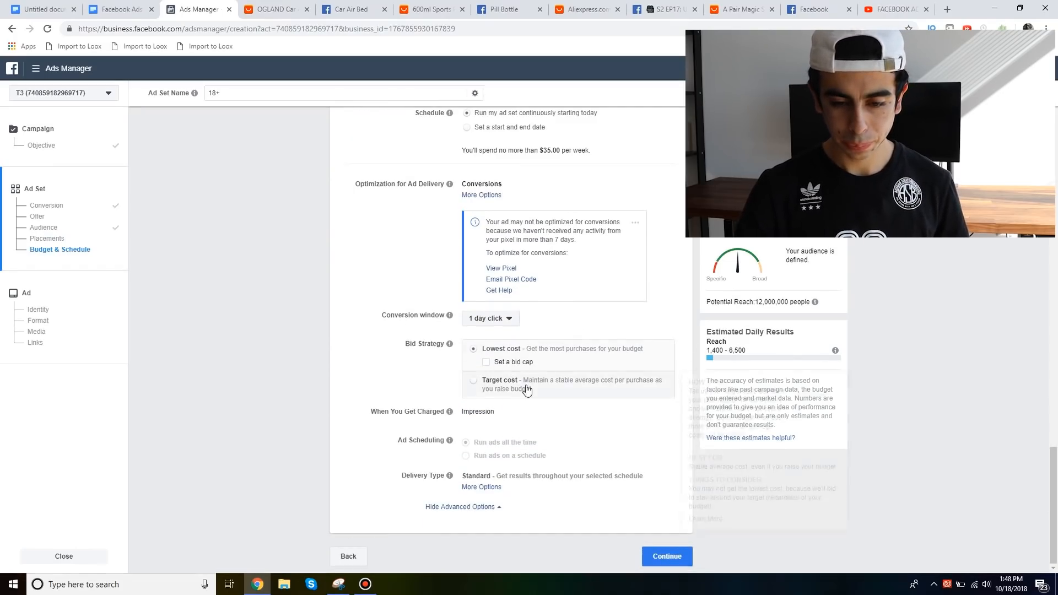
pyautogui.click(502, 322)
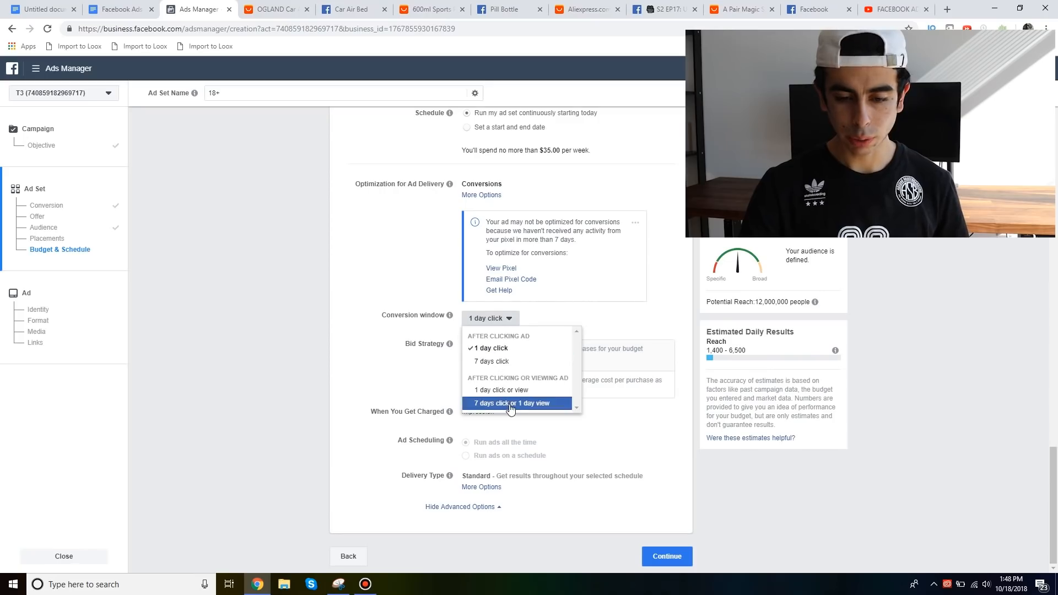
pyautogui.click(511, 404)
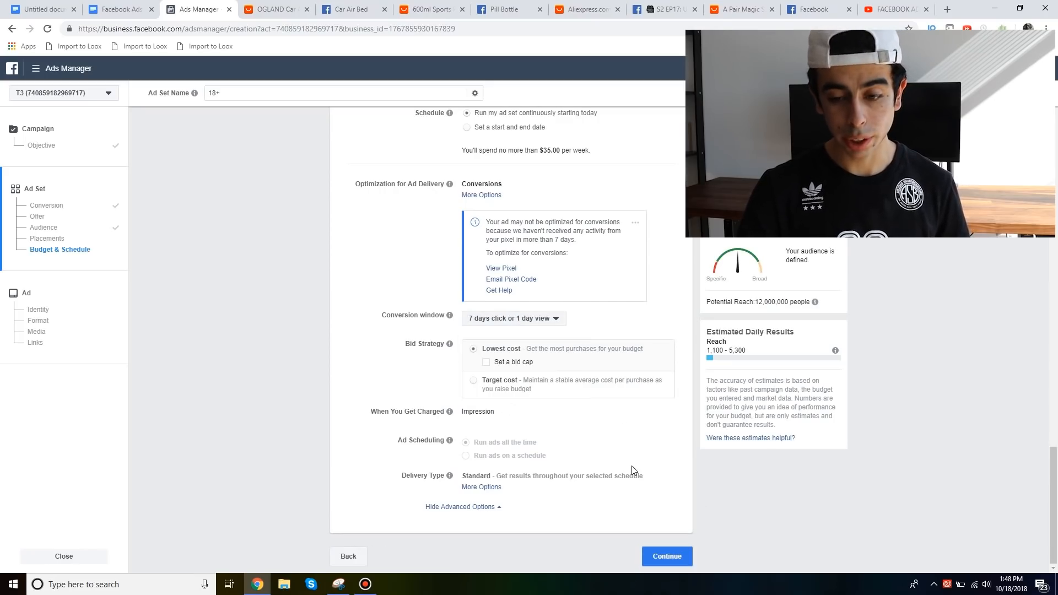
# Rename the ad set as WW - Old age/Es - 12m
pyautogui.scroll(15, 661, 213)
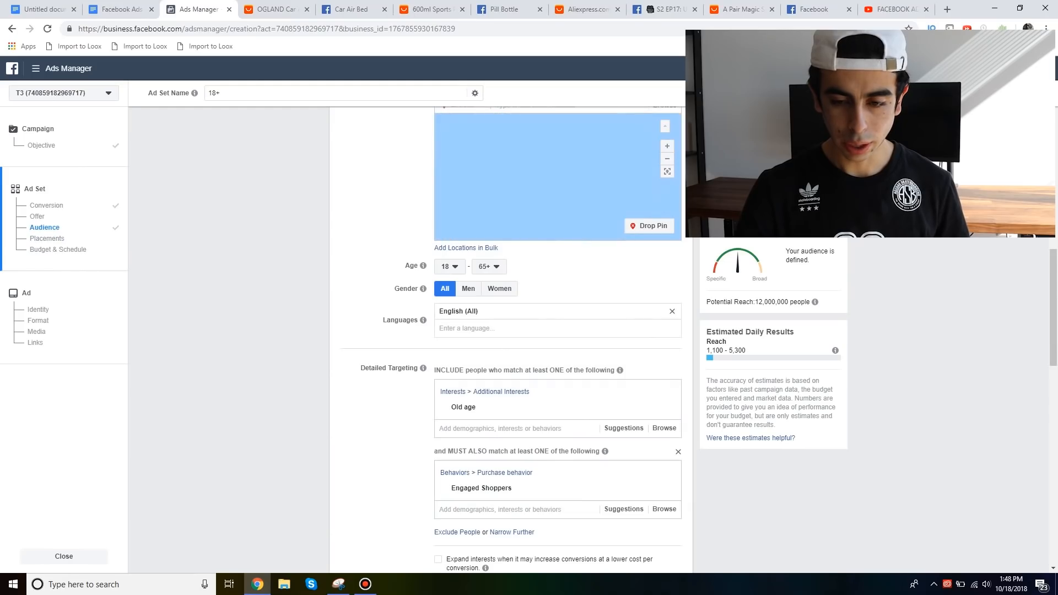
pyautogui.scroll(15, 507, 330)
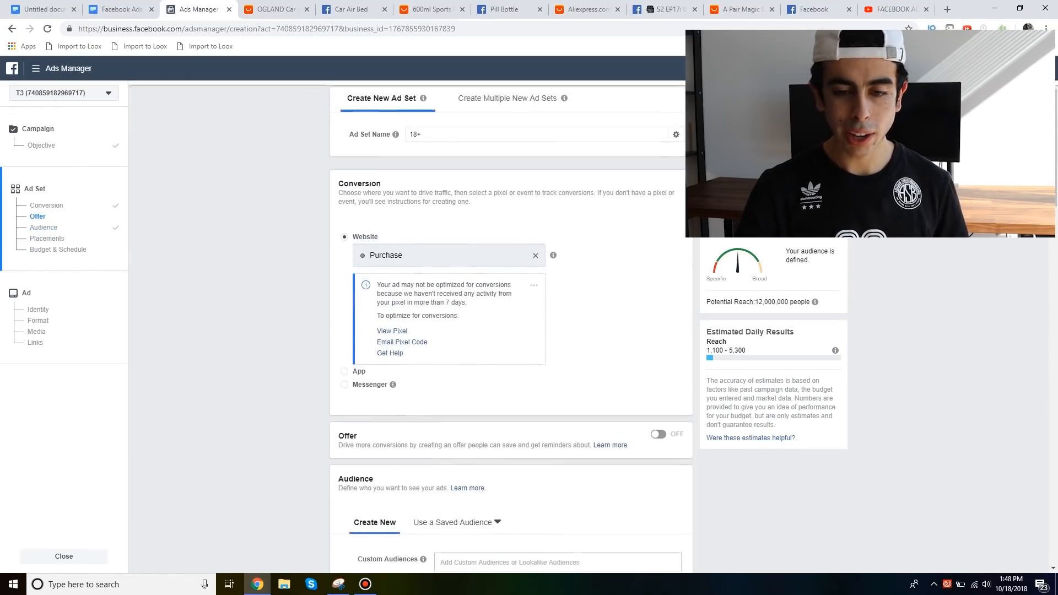
pyautogui.click(590, 142)
pyautogui.press('BackSpace')
pyautogui.press('BackSpace')
pyautogui.press('BackSpace')
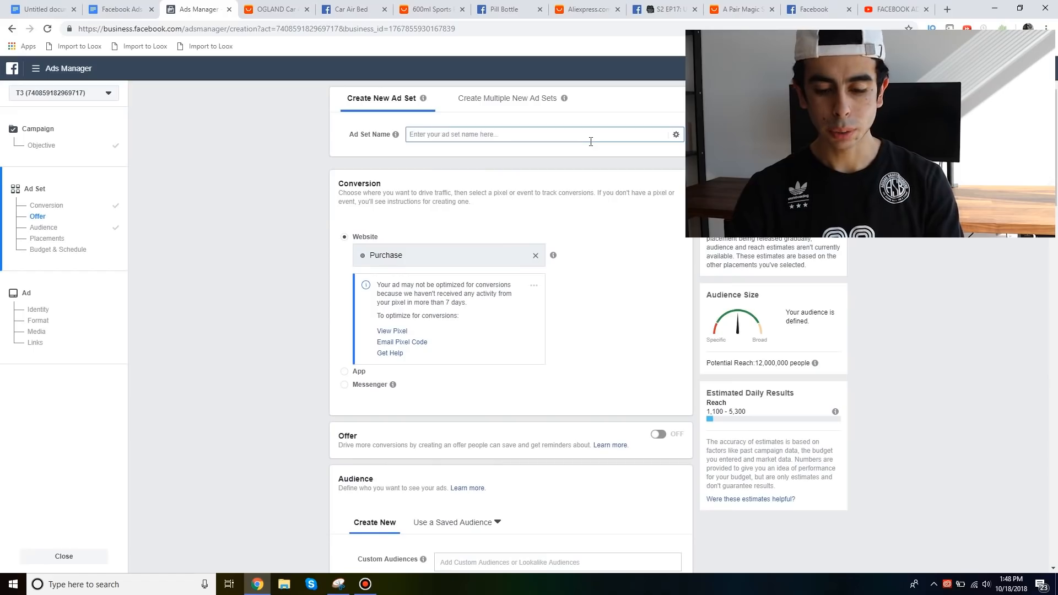
pyautogui.write('WW - Old age/Es - 12m')
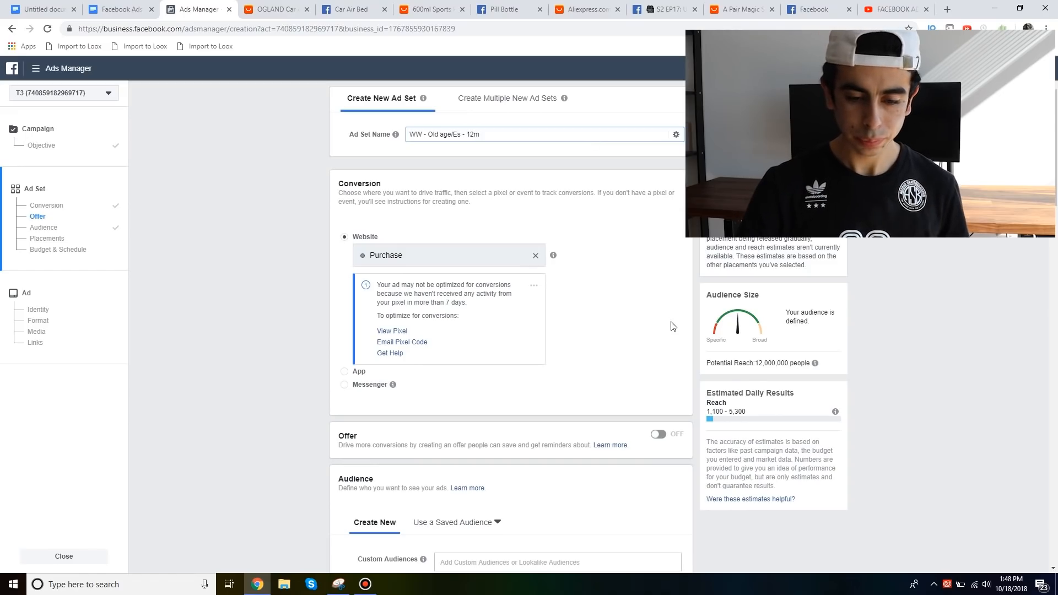
# Replace the Old age interest with the suggested Retirement interest in the detailed targeting
pyautogui.scroll(-14, 673, 326)
pyautogui.moveTo(638, 226)
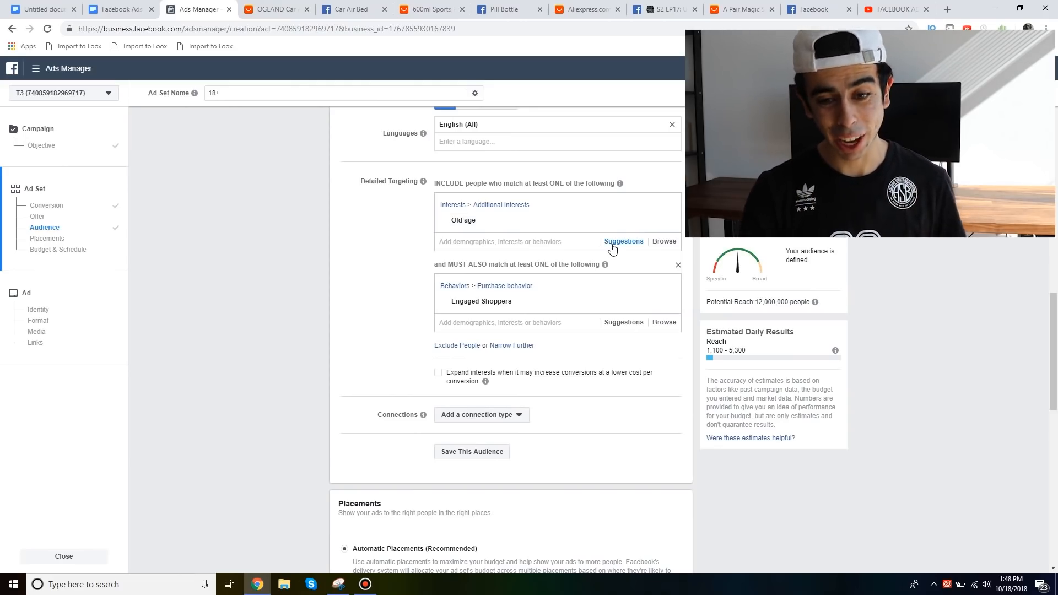
pyautogui.click(622, 242)
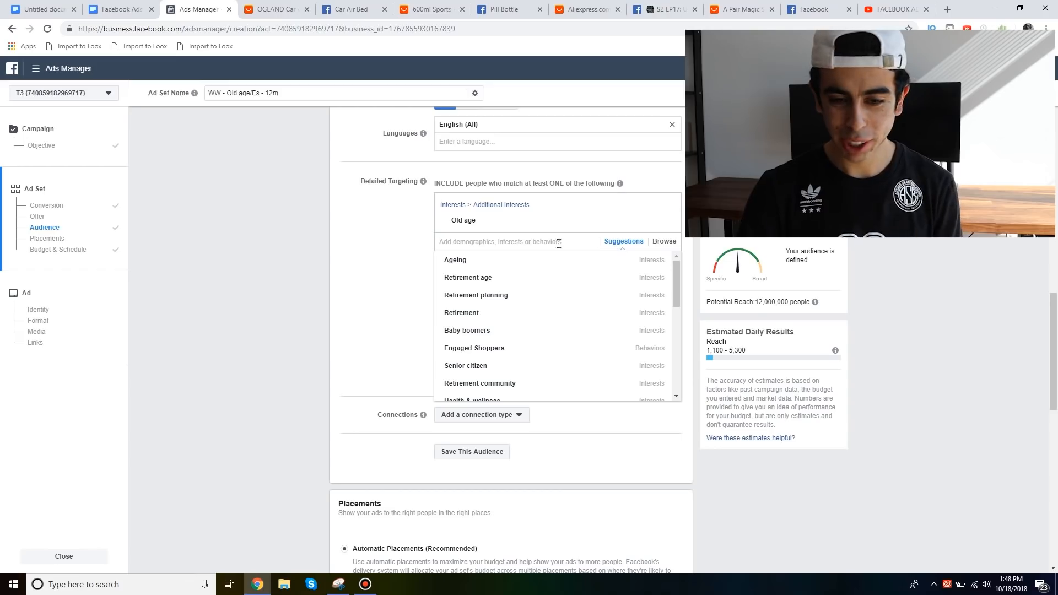
pyautogui.moveTo(538, 260)
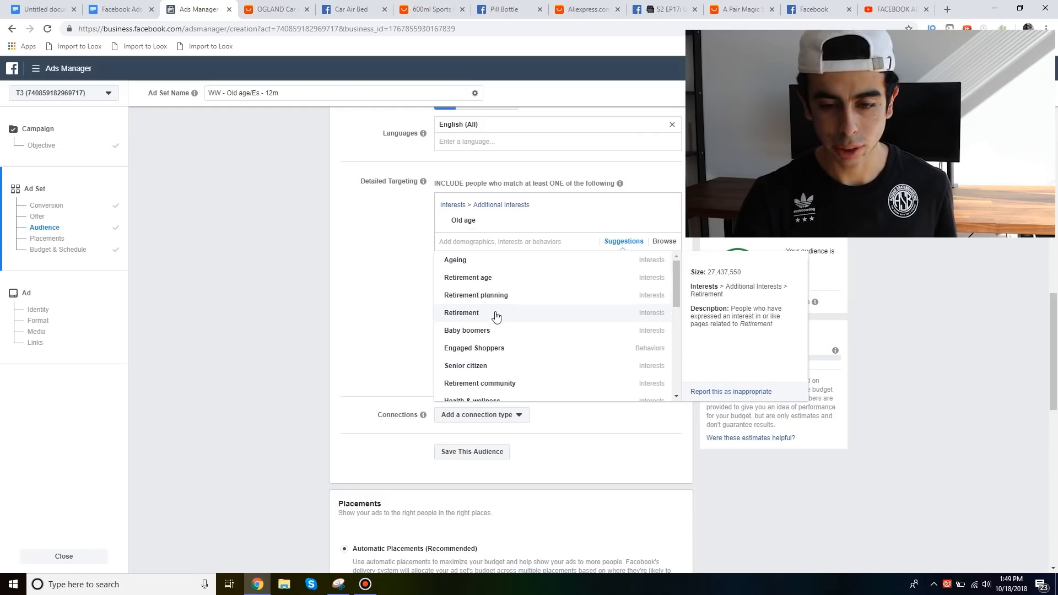
pyautogui.click(496, 313)
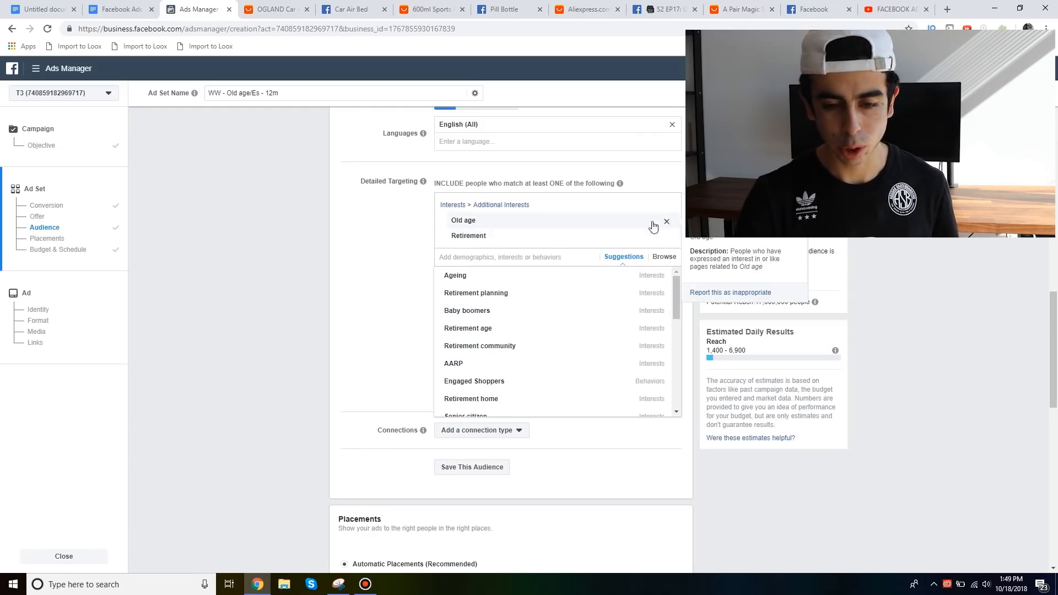
pyautogui.click(667, 223)
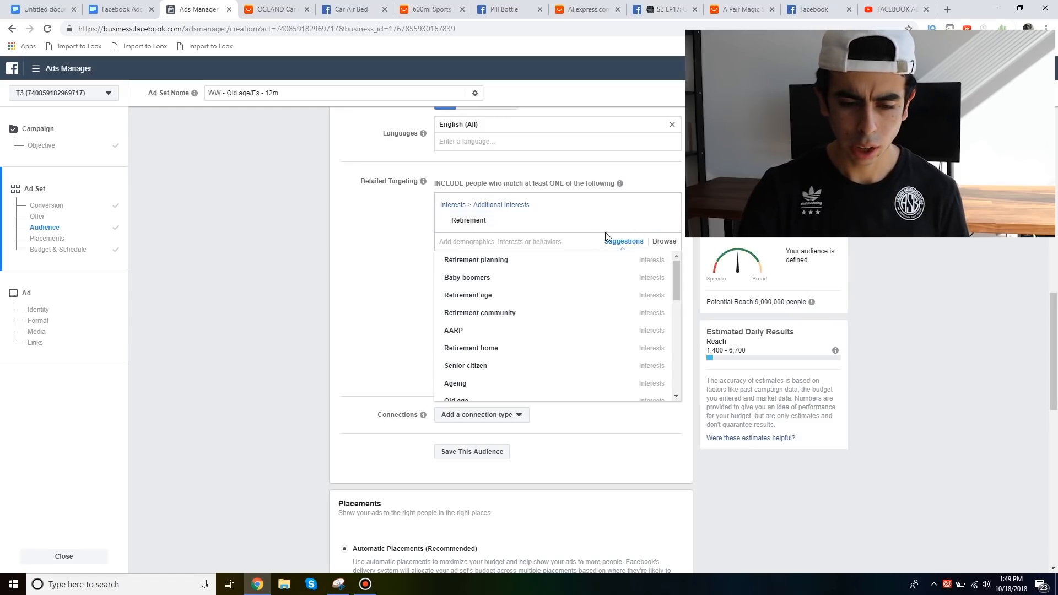
pyautogui.click(367, 270)
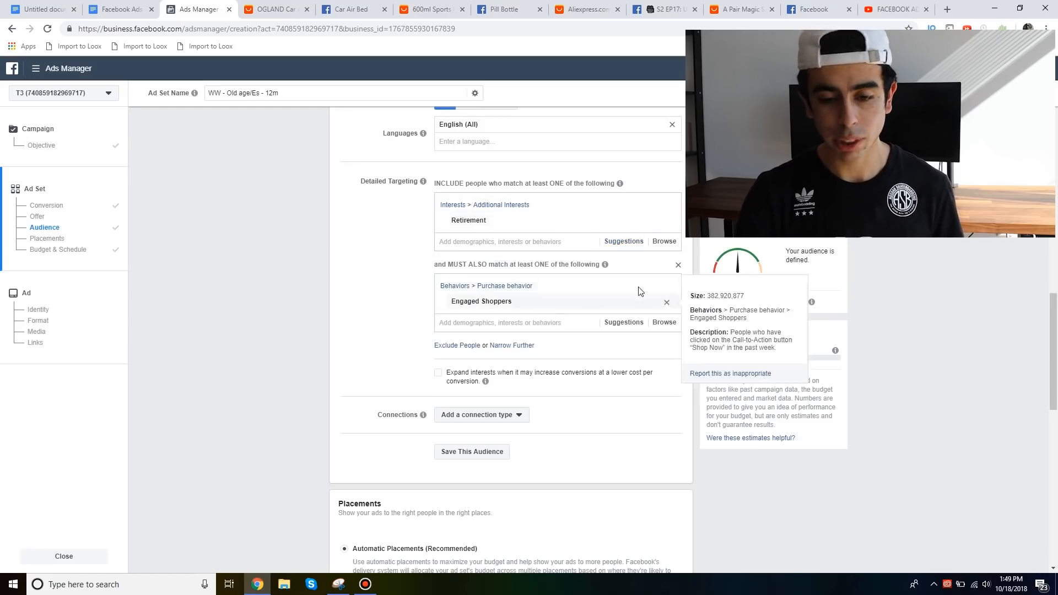
# Replace the Retirement interest with Health care, found by searching the detailed targeting for medication
pyautogui.click(620, 245)
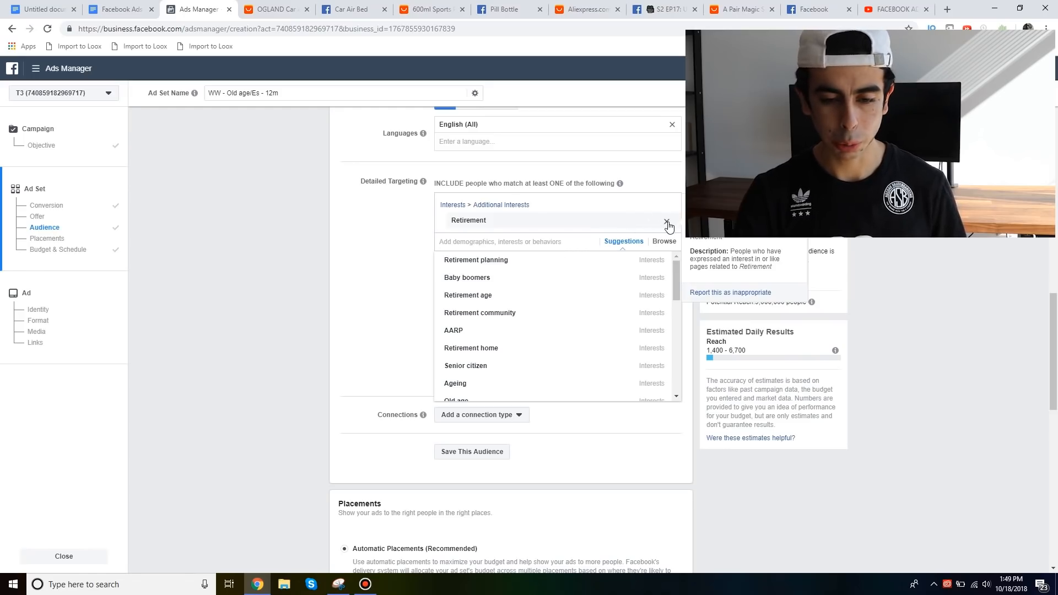
pyautogui.click(667, 222)
pyautogui.click(541, 200)
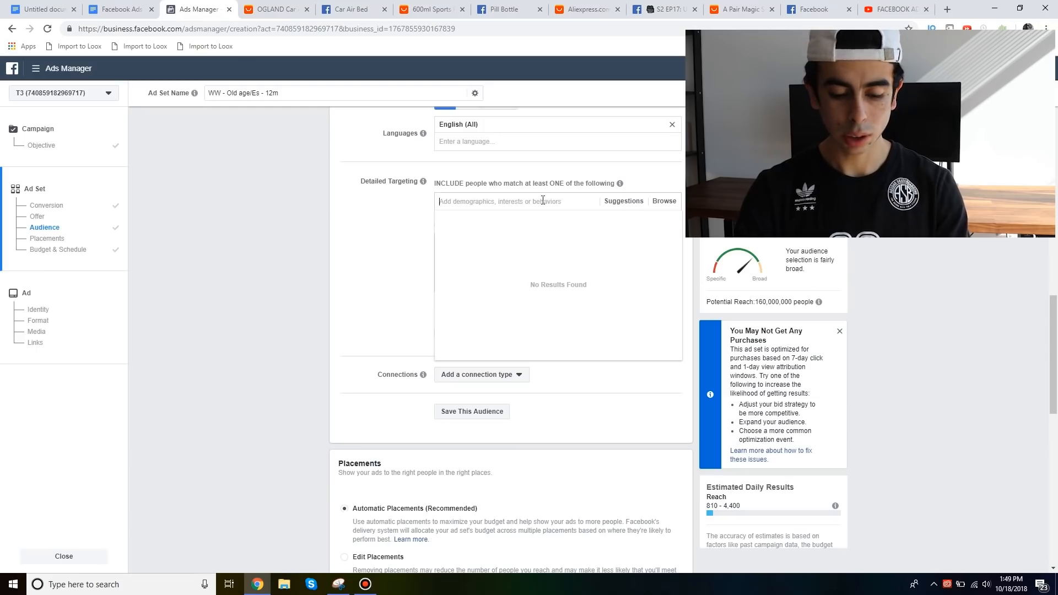
pyautogui.write('medica')
pyautogui.write('tion')
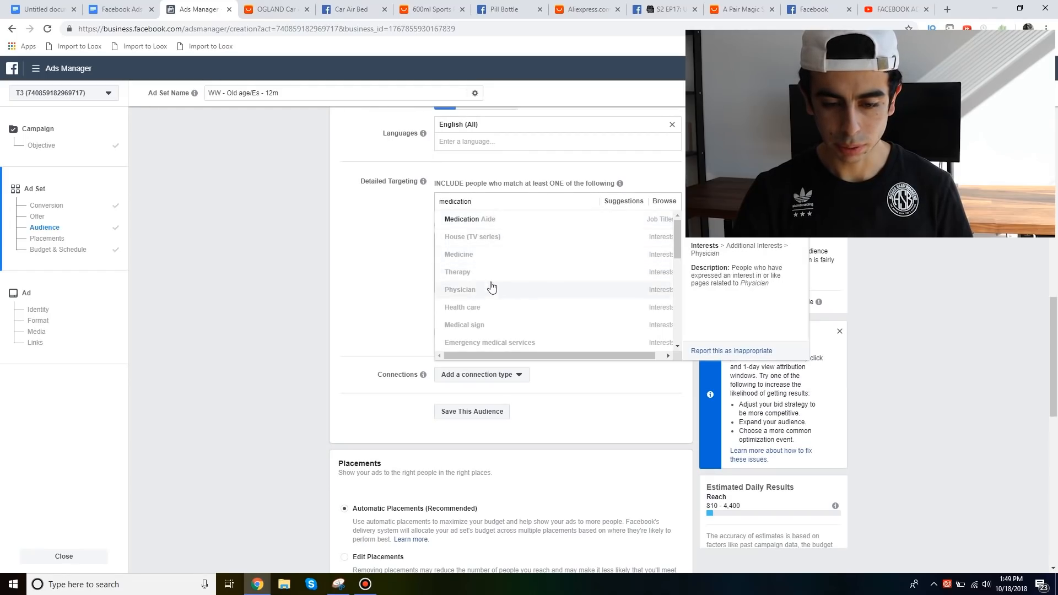
pyautogui.scroll(-1, 509, 320)
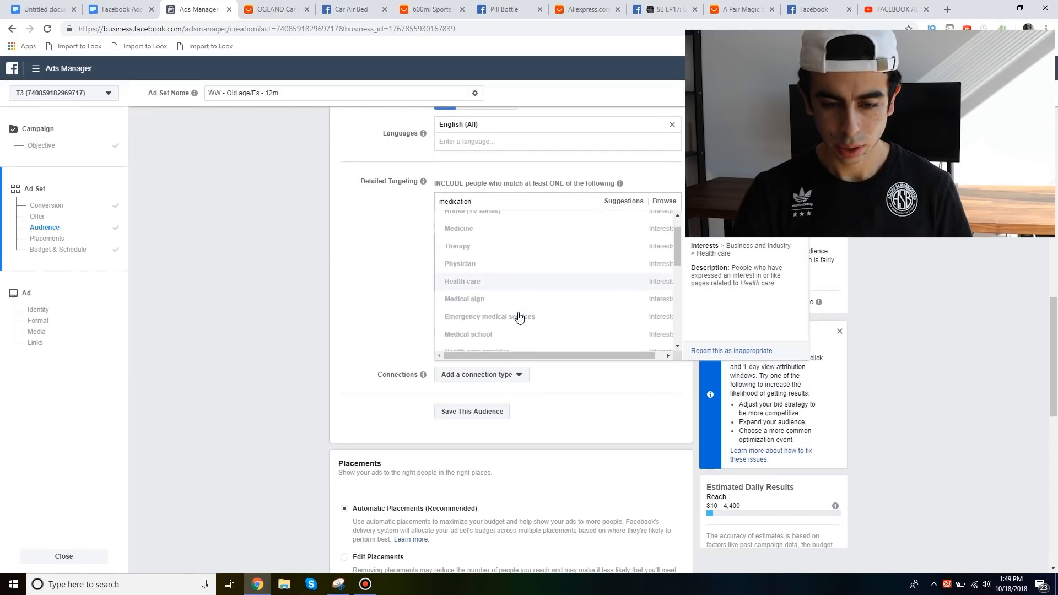
pyautogui.click(539, 282)
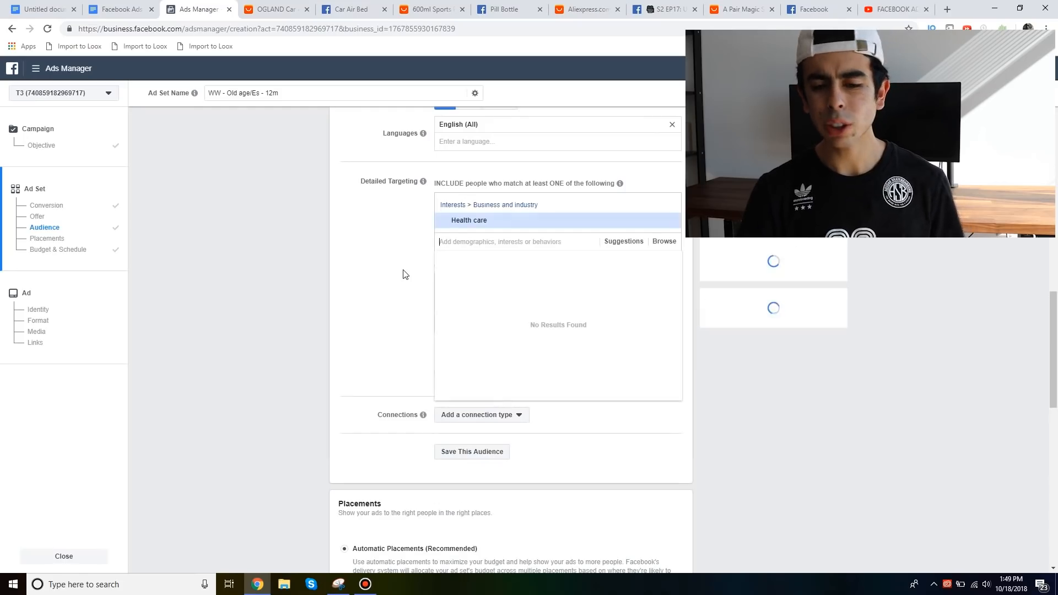
# Replace the Health care interest with the suggested Health & wellness interest in the detailed targeting
pyautogui.click(404, 274)
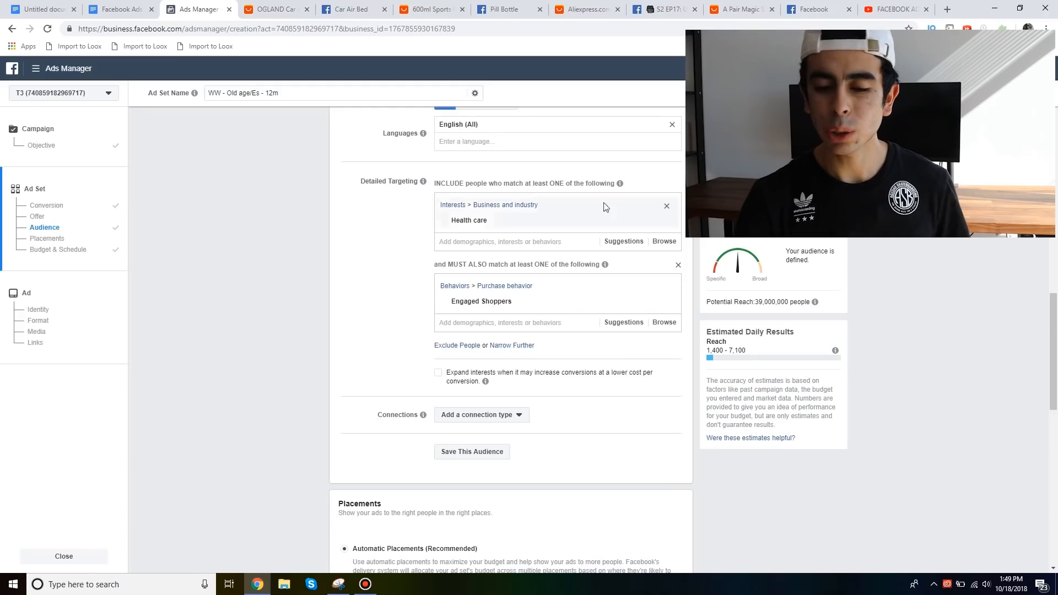
pyautogui.click(622, 242)
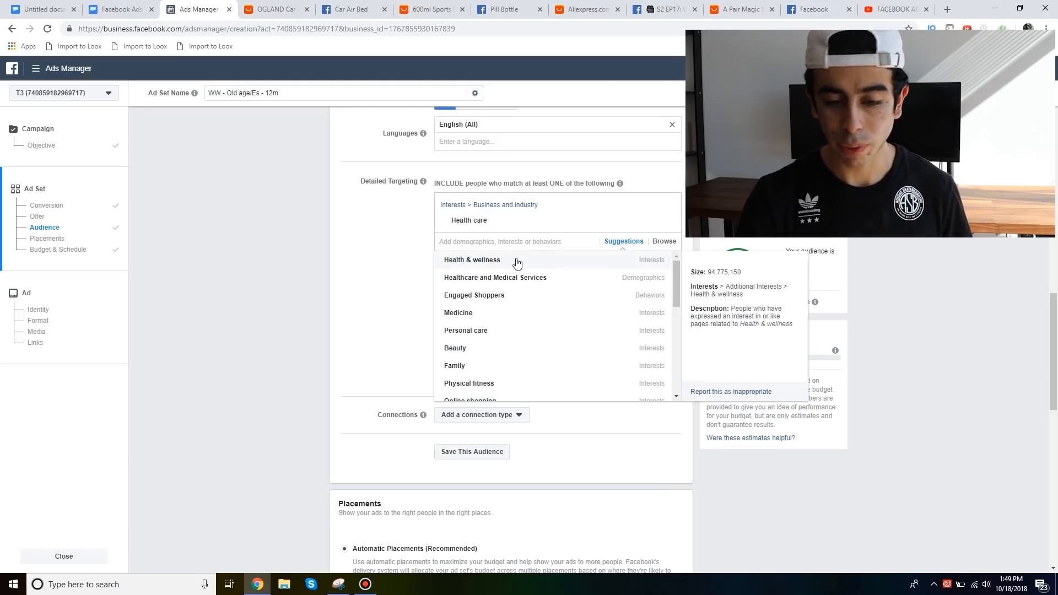
pyautogui.click(530, 267)
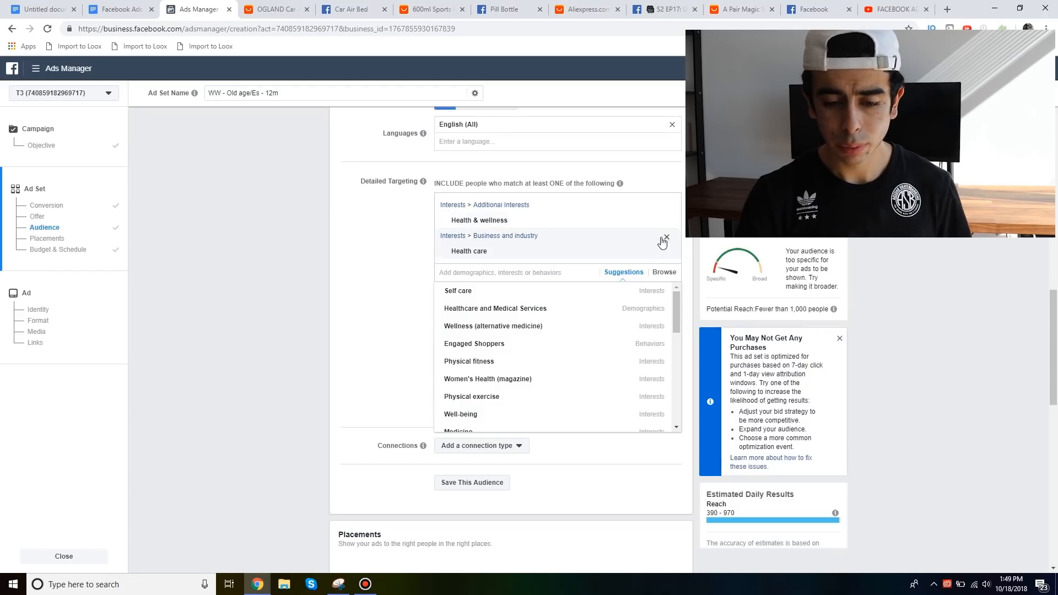
pyautogui.click(666, 238)
pyautogui.click(408, 267)
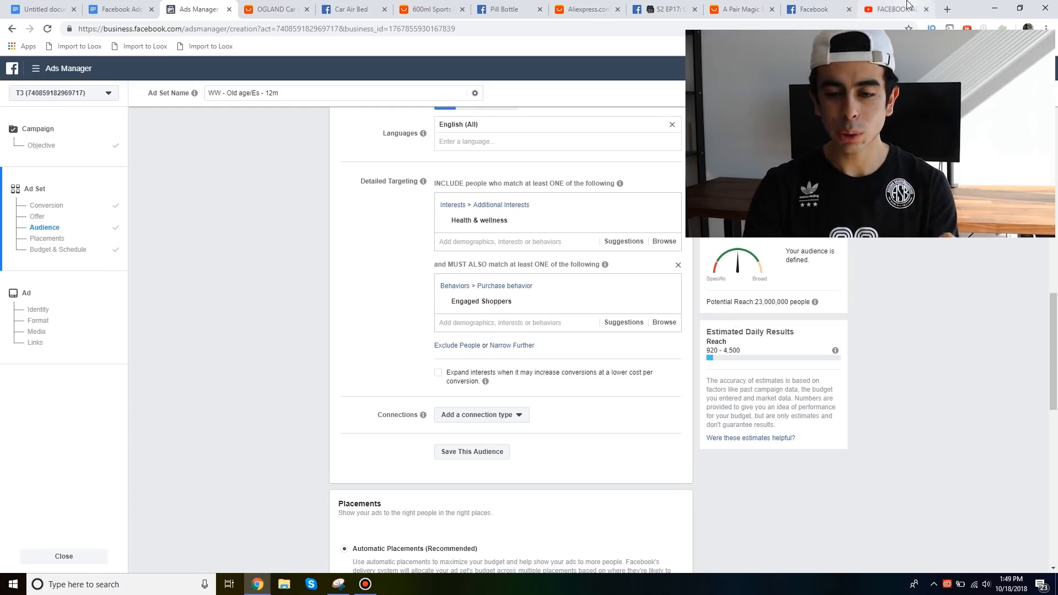
# Look at the Facebook Ads Mastery video on YouTube and the USB vacuum cleaner listing on AliExpress, including its laptop photo
pyautogui.click(893, 9)
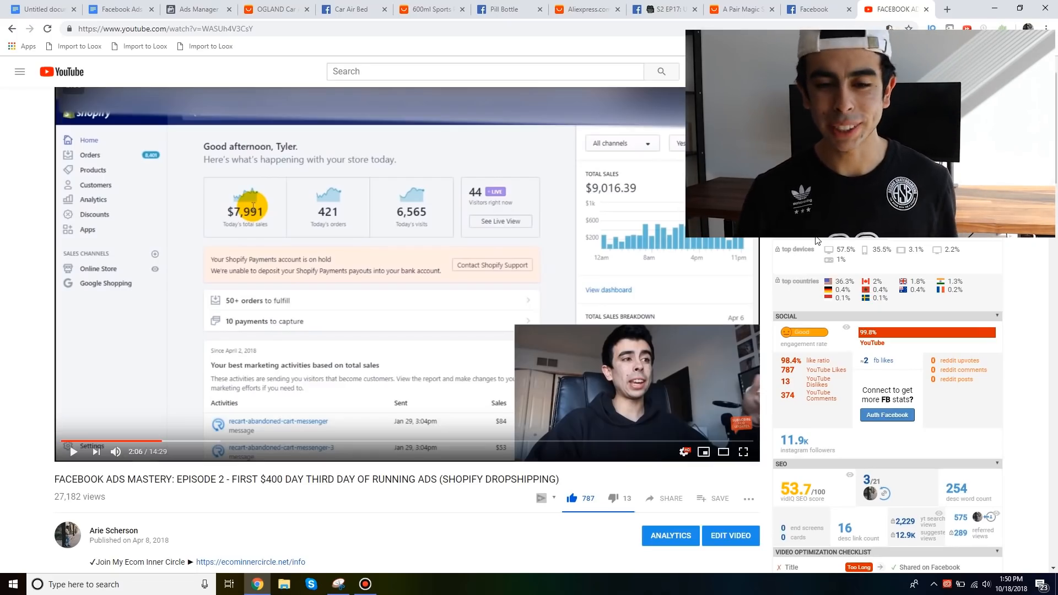
pyautogui.click(589, 8)
pyautogui.scroll(-2, 541, 365)
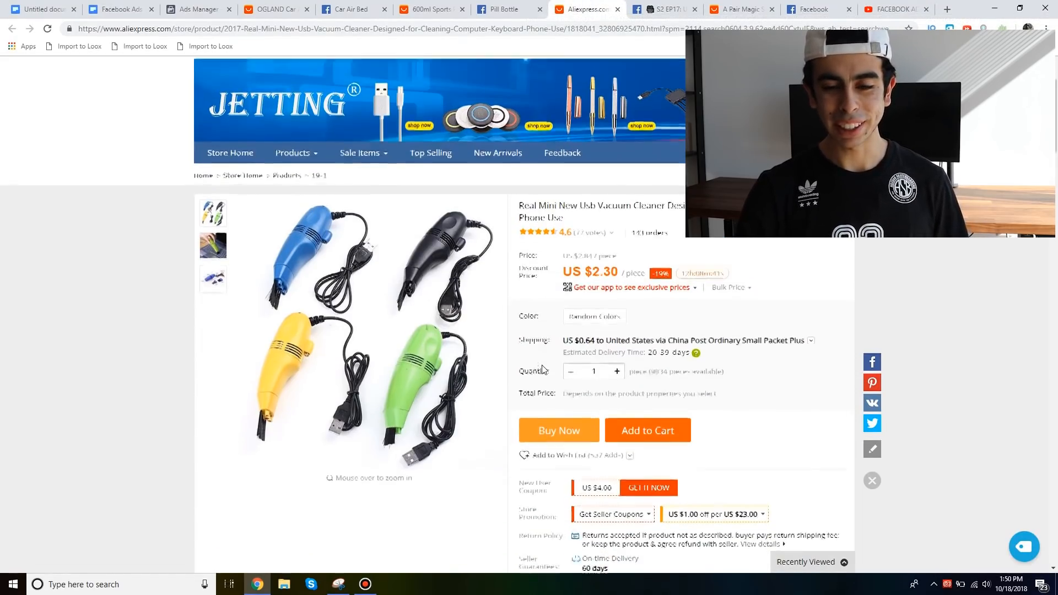
pyautogui.moveTo(215, 239)
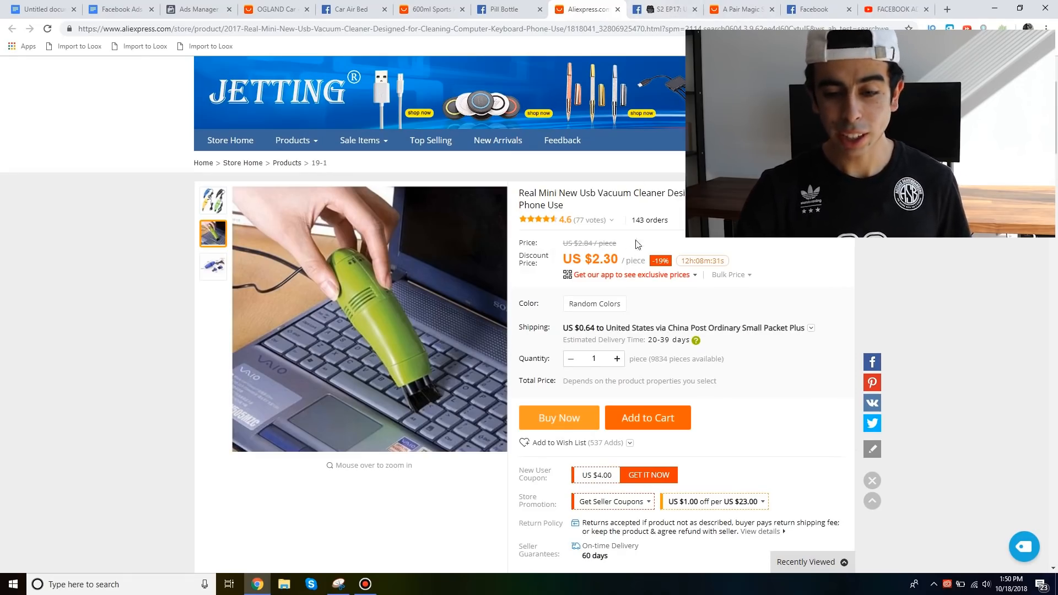
# Choose the Random Colors option and ePacket shipping to the United States for the USB vacuum cleaner
pyautogui.click(595, 304)
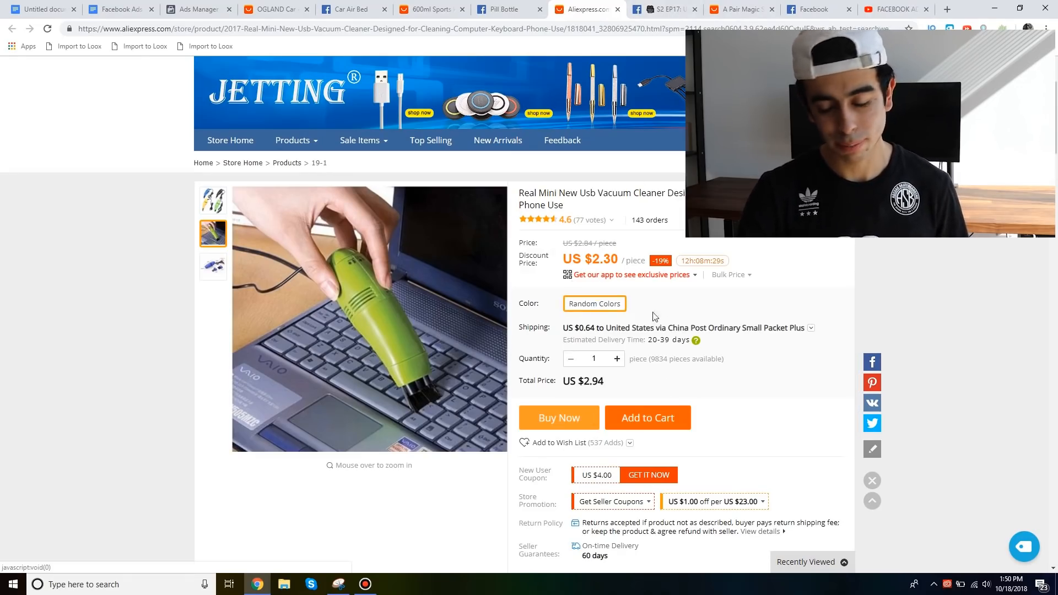
pyautogui.click(680, 327)
pyautogui.click(499, 246)
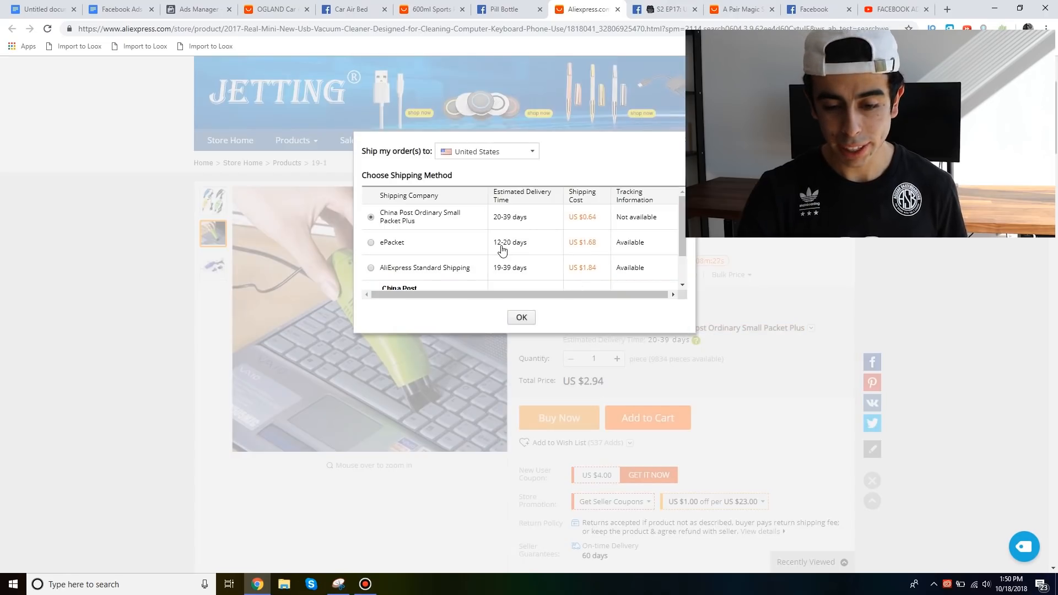
pyautogui.click(519, 317)
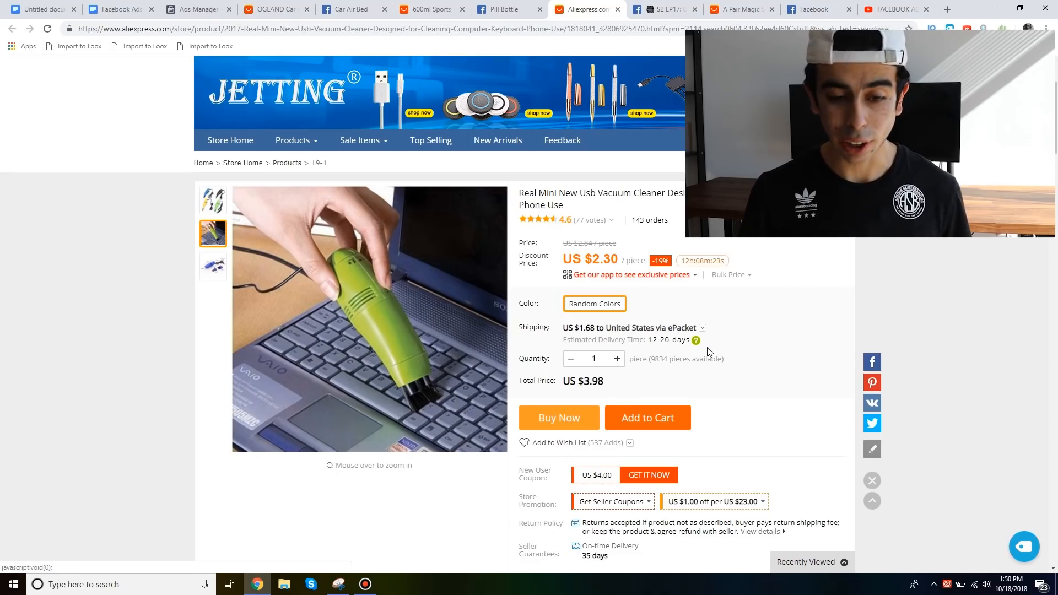
# Check the posting date of the USB Vacuum video on Facebook and return to the AliExpress vacuum listing
pyautogui.click(686, 7)
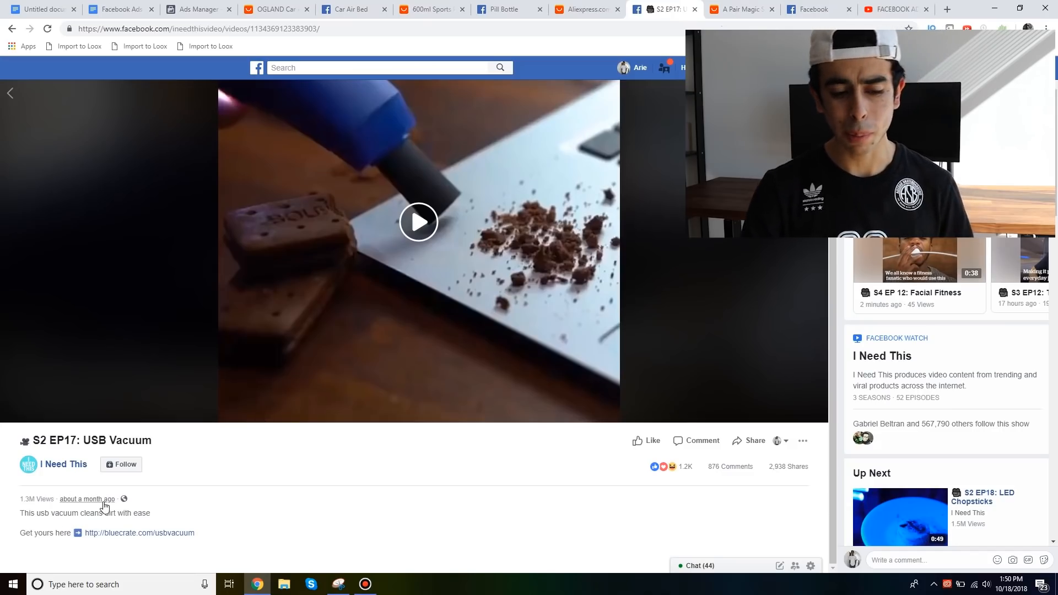
pyautogui.moveTo(103, 505)
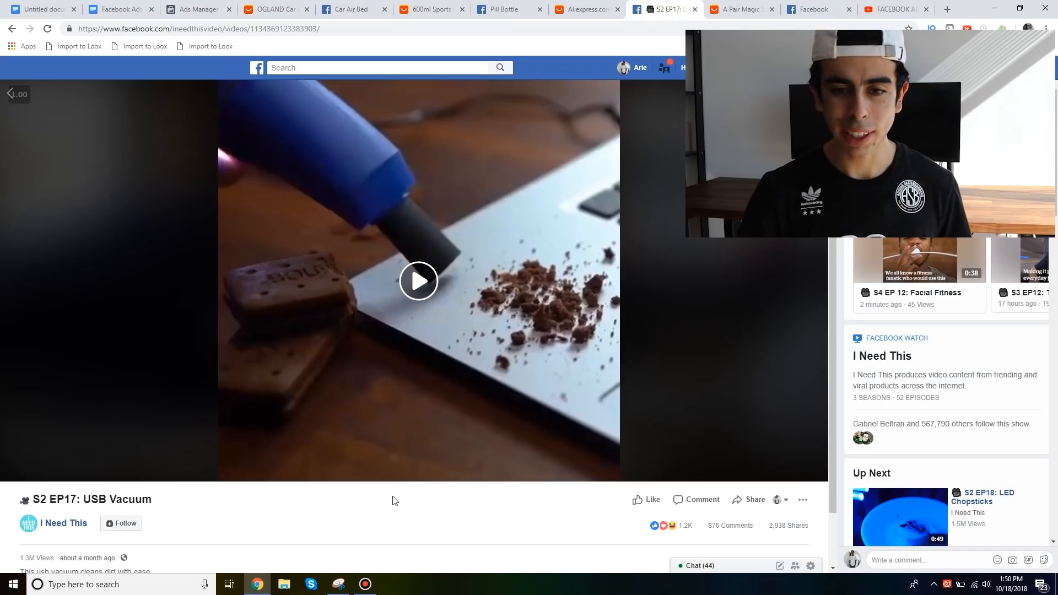
pyautogui.click(580, 7)
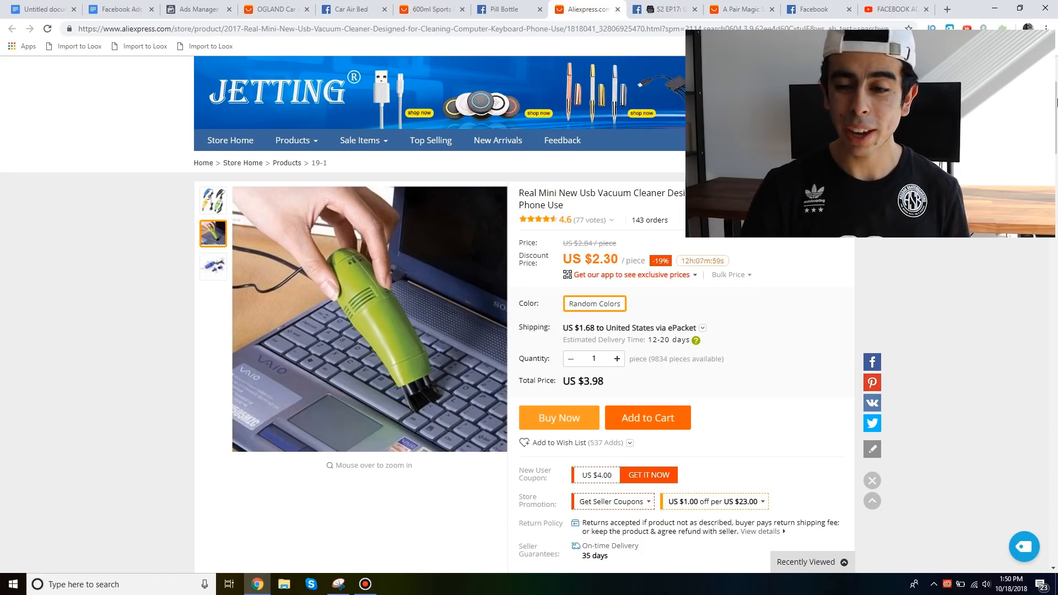
# Revisit the Facebook Ads Mastery video on YouTube and bring up the Pill Bottle video post on Facebook
pyautogui.click(896, 10)
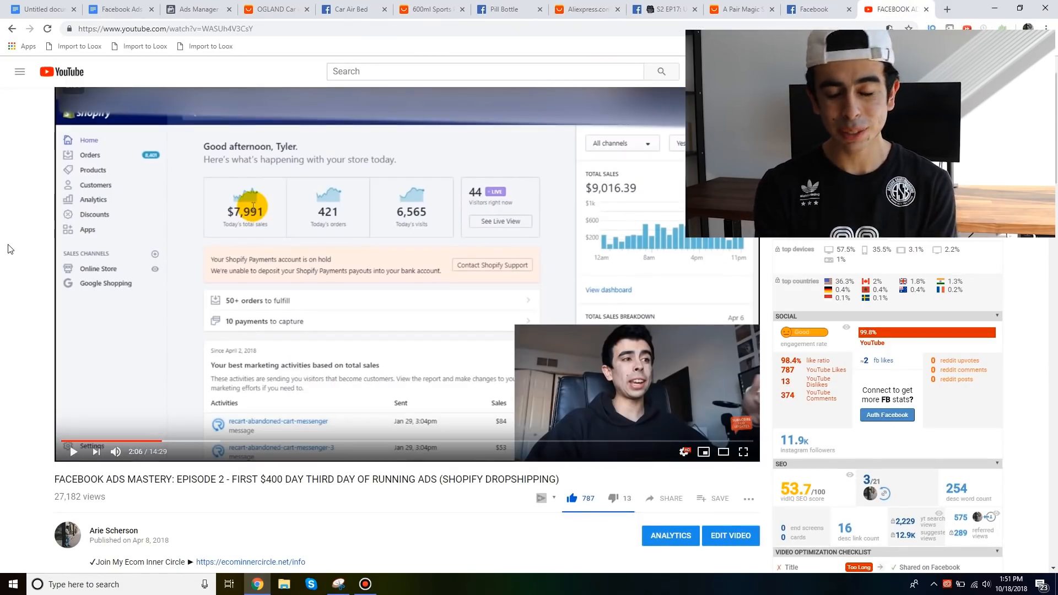
pyautogui.click(547, 8)
pyautogui.moveTo(628, 10)
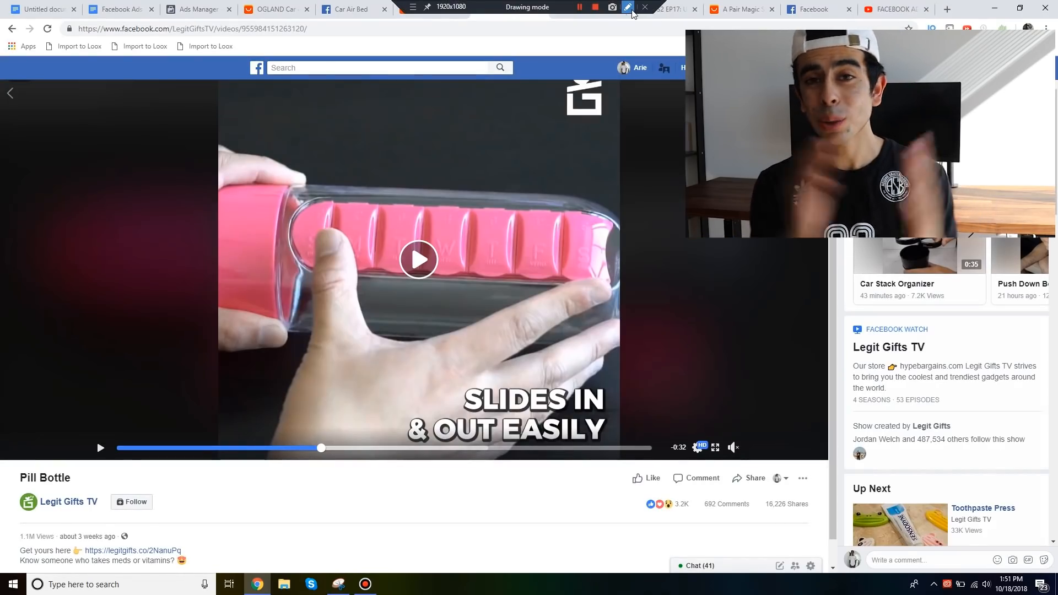